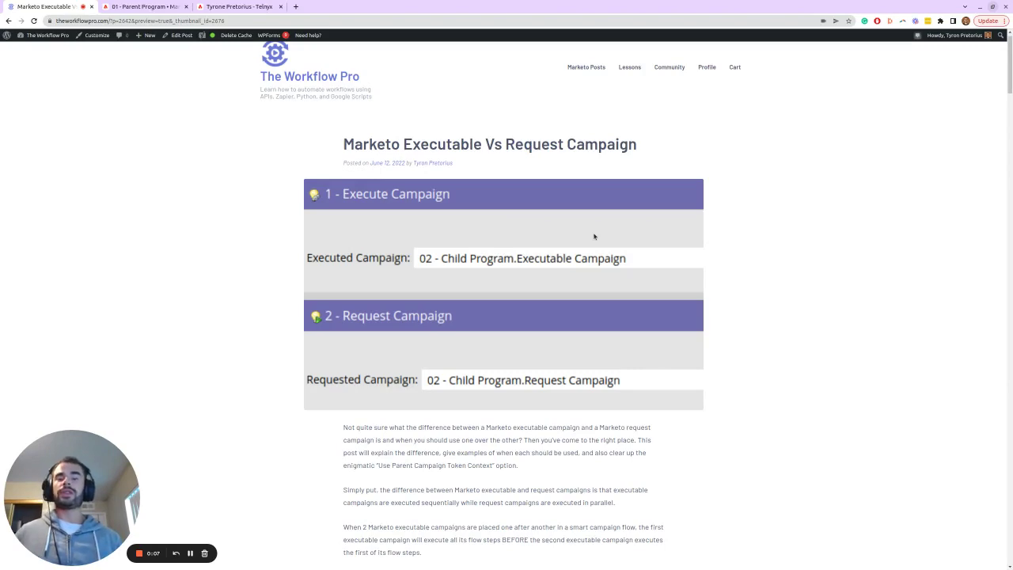
# Step: Scroll down the blog post and highlight the 'Parent Campaign Token Context' heading
pyautogui.scroll(-5, 595, 235)
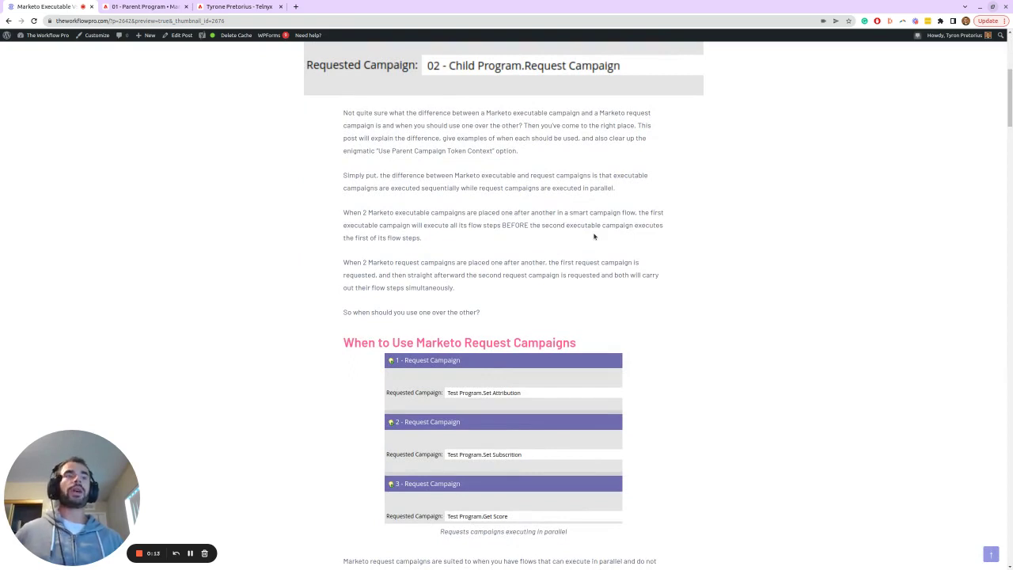
pyautogui.scroll(-2, 595, 235)
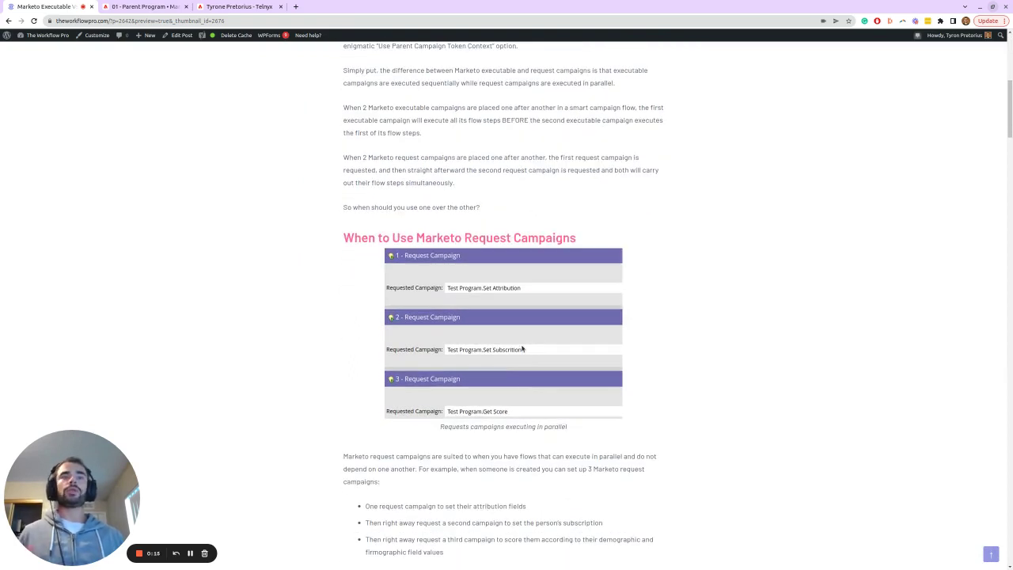
pyautogui.scroll(-9, 522, 348)
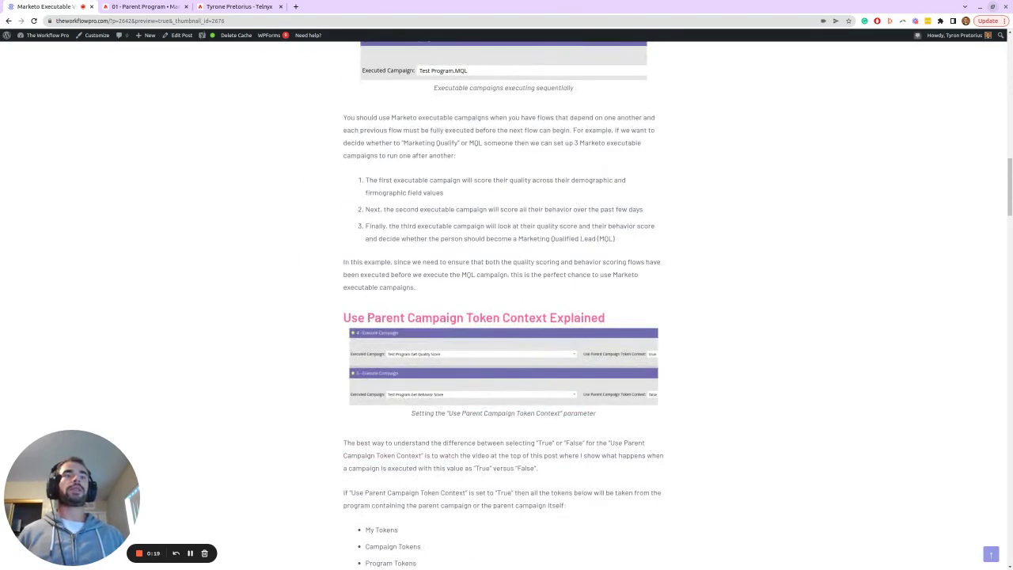
pyautogui.moveTo(367, 317); pyautogui.dragTo(547, 317)
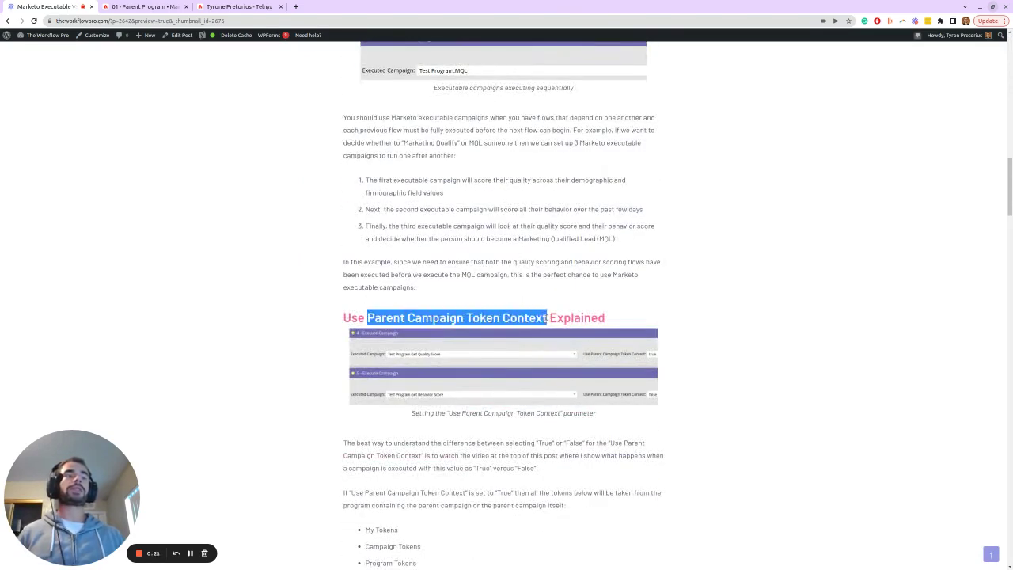
# Step: Scroll further to the token context section and highlight the start of the Creating/Cloning heading
pyautogui.scroll(-1, 526, 406)
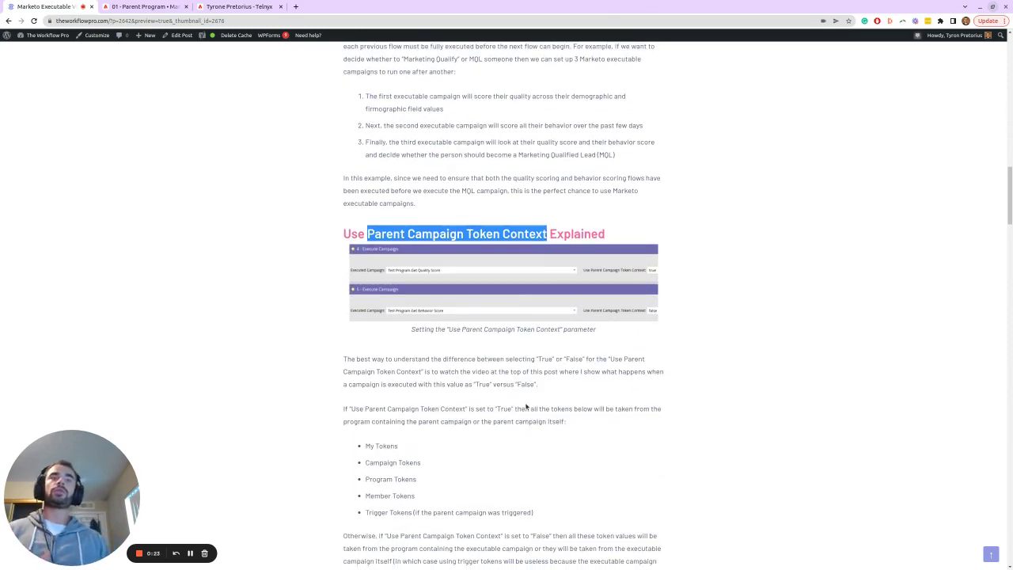
pyautogui.scroll(-10, 527, 406)
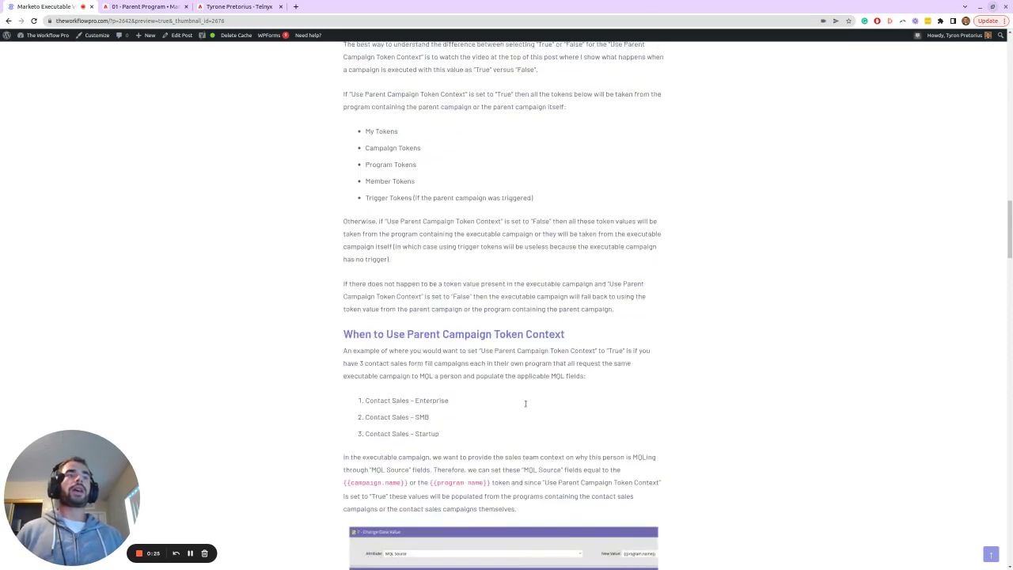
pyautogui.scroll(-7, 526, 406)
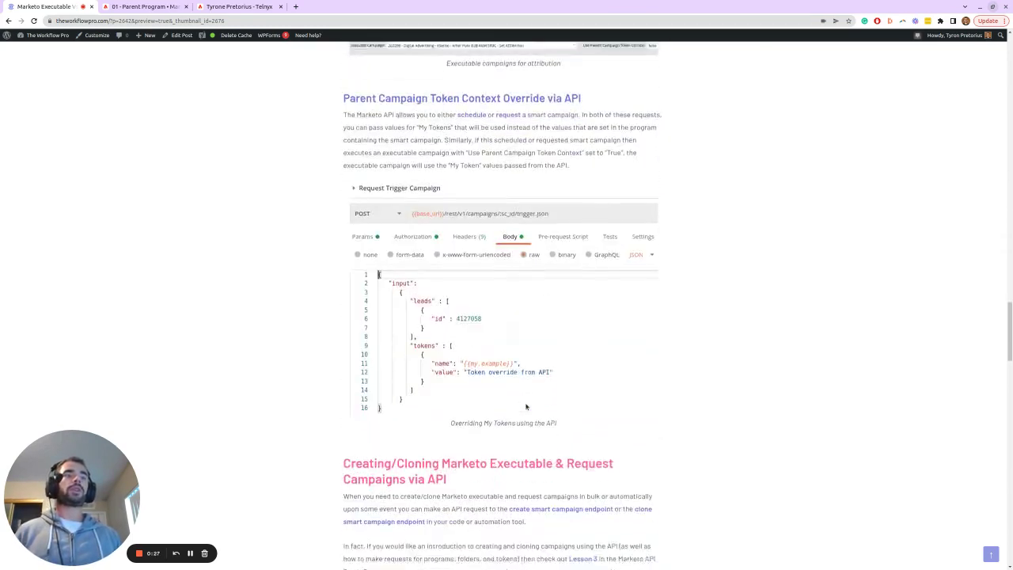
pyautogui.moveTo(337, 354); pyautogui.dragTo(487, 347)
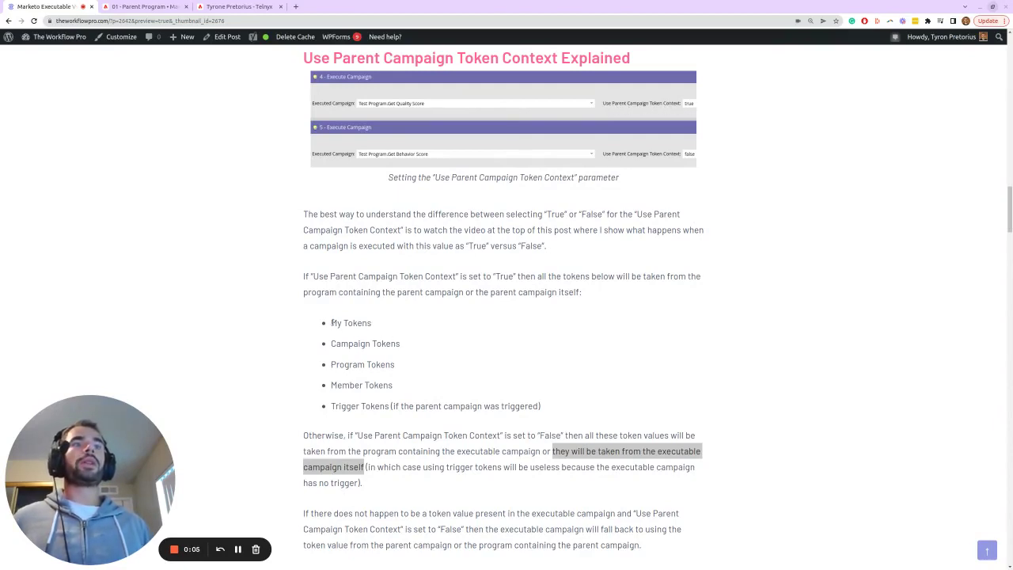
# Step: Highlight the five token types and the program and parent campaign phrases, then switch to 01 - Parent Program
pyautogui.moveTo(332, 322); pyautogui.dragTo(544, 412)
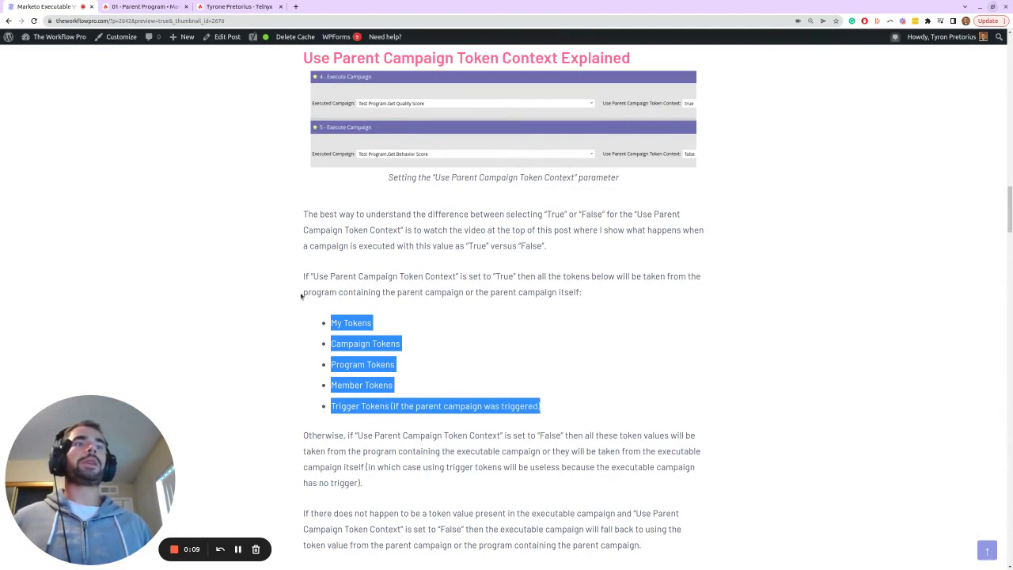
pyautogui.moveTo(302, 293); pyautogui.dragTo(464, 293)
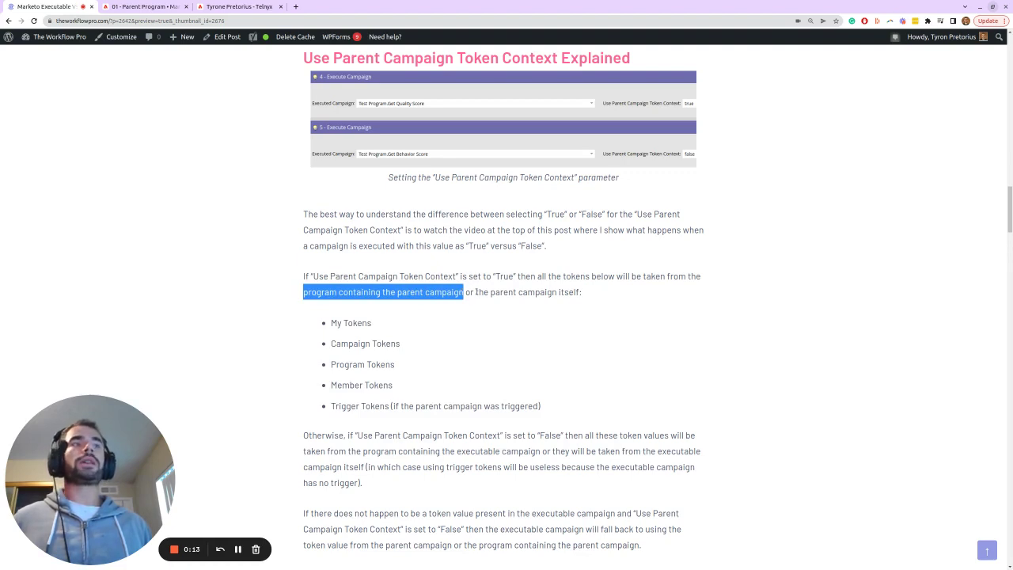
pyautogui.moveTo(491, 292); pyautogui.dragTo(580, 293)
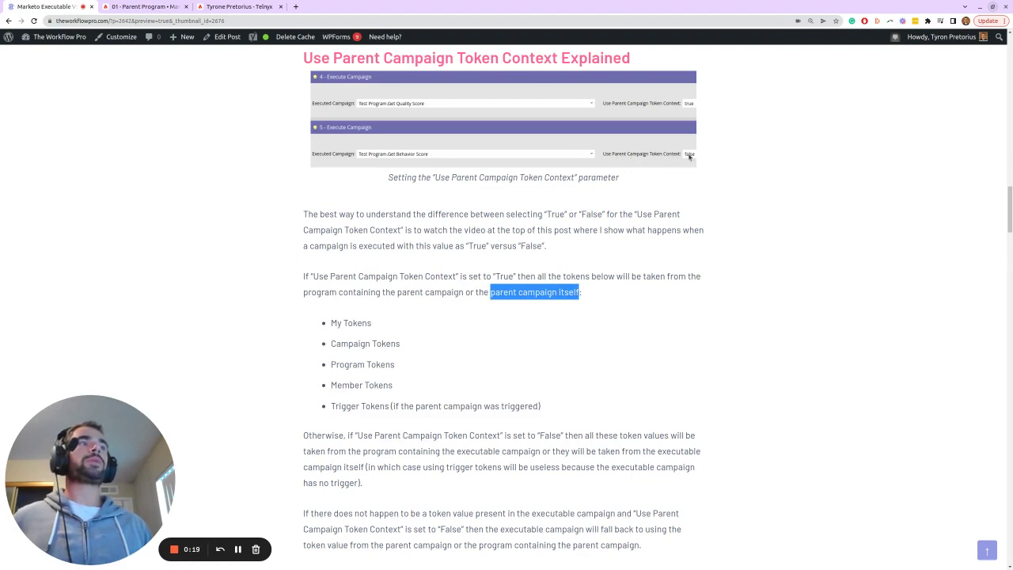
pyautogui.moveTo(331, 320); pyautogui.dragTo(546, 410)
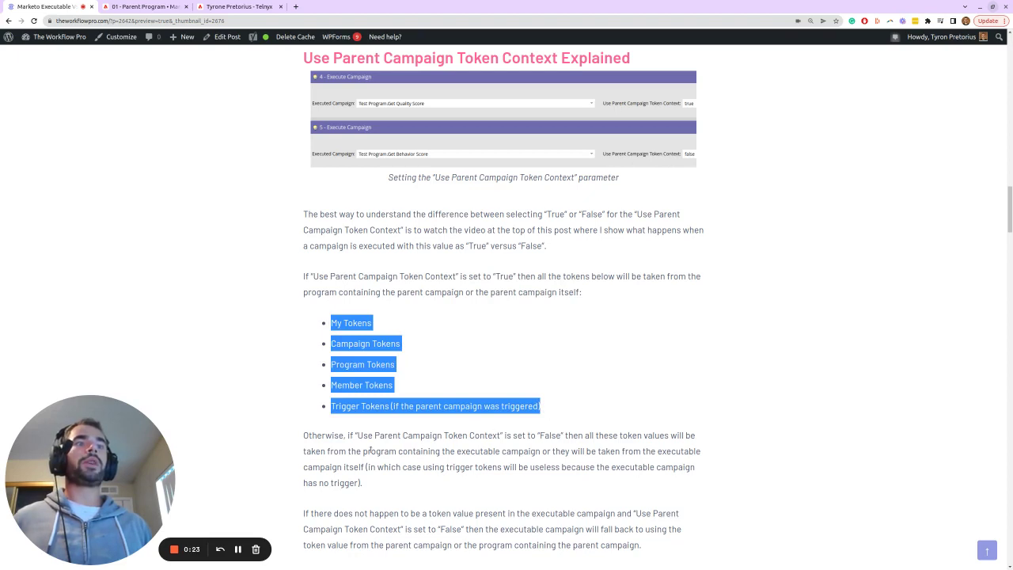
pyautogui.moveTo(361, 451); pyautogui.dragTo(542, 451)
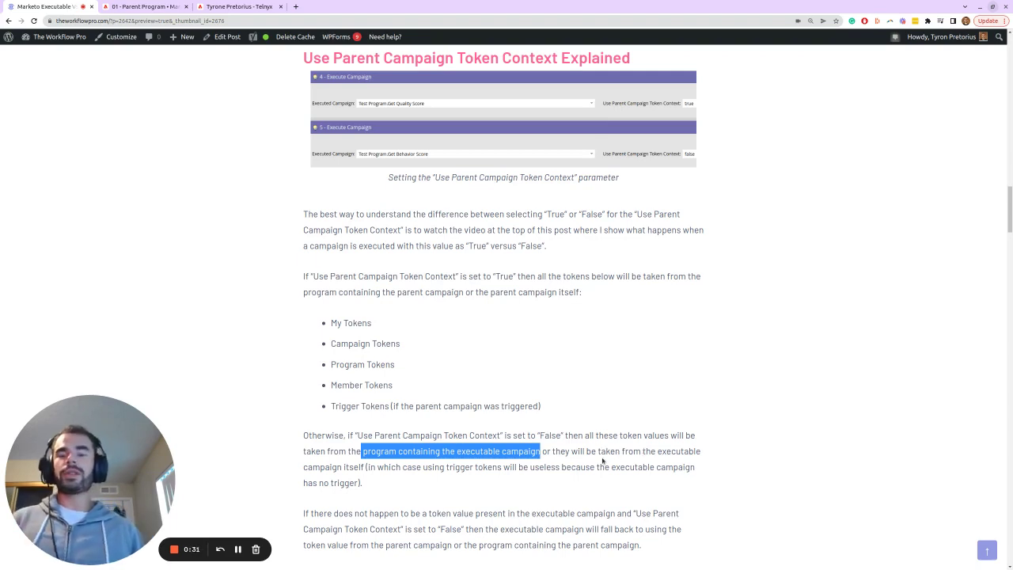
pyautogui.click(158, 6)
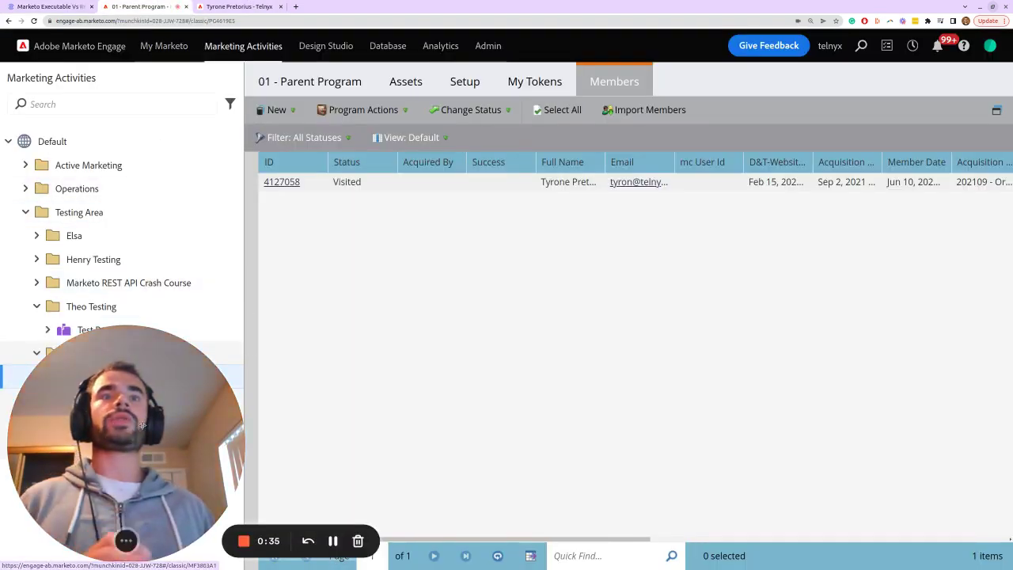
# Step: Open the Parent Campaign and review the email address filter in its Smart List
pyautogui.moveTo(142, 425); pyautogui.dragTo(846, 391)
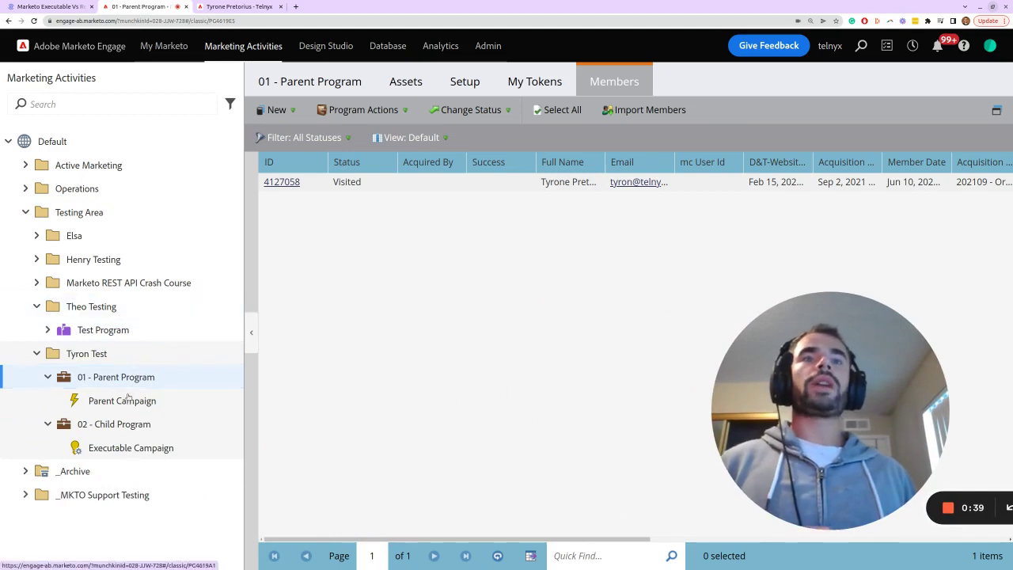
pyautogui.click(127, 401)
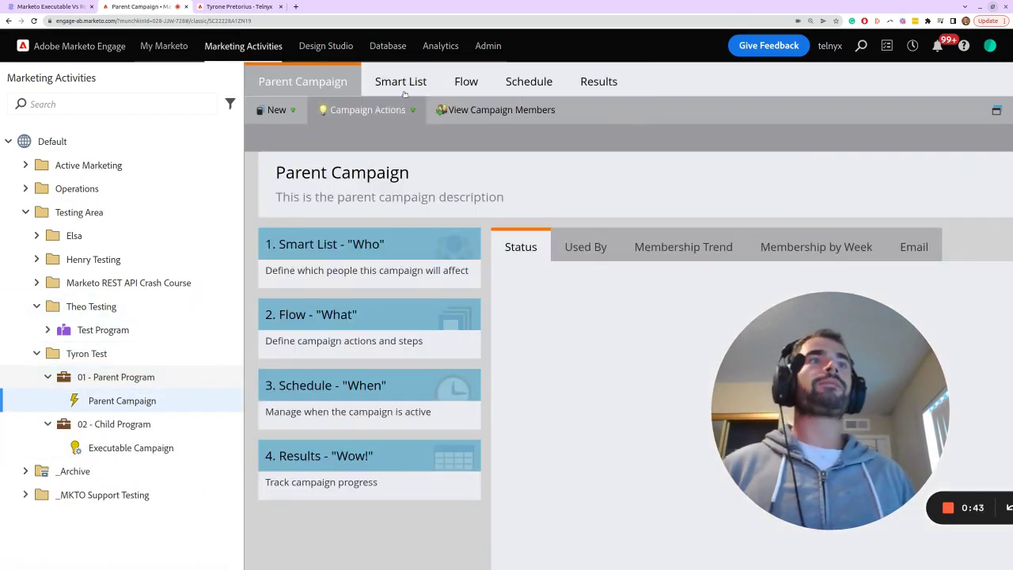
pyautogui.click(401, 81)
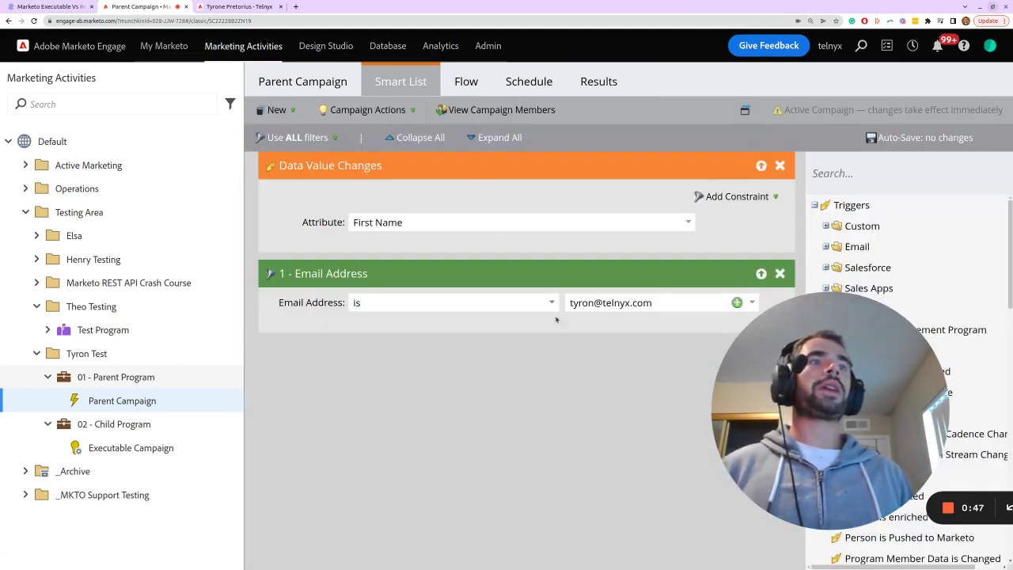
pyautogui.tripleClick(625, 303)
pyautogui.click(633, 359)
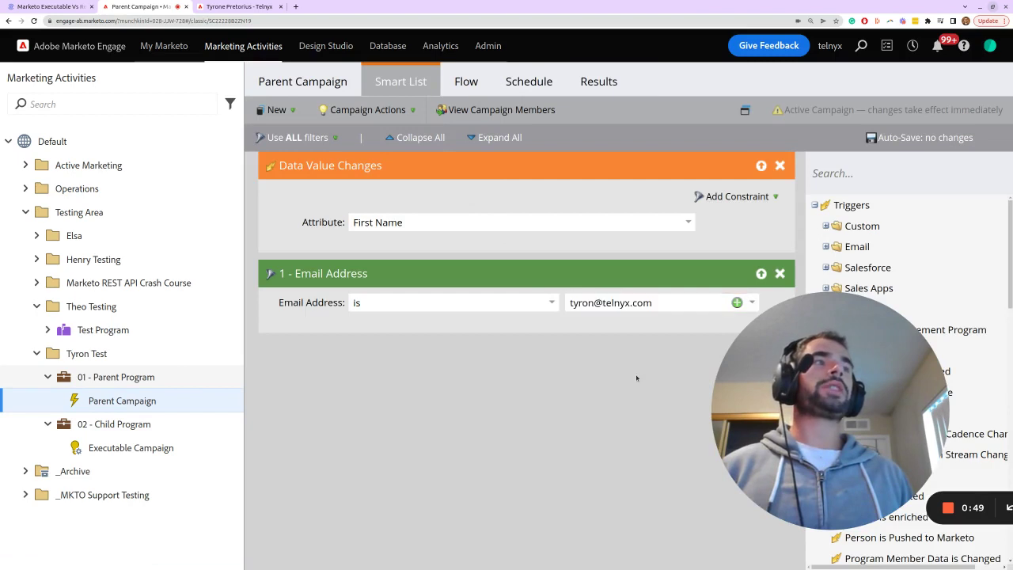
# Step: Review the Parent Campaign's Flow: step 1's executed campaign name and step 2's token context false
pyautogui.click(462, 80)
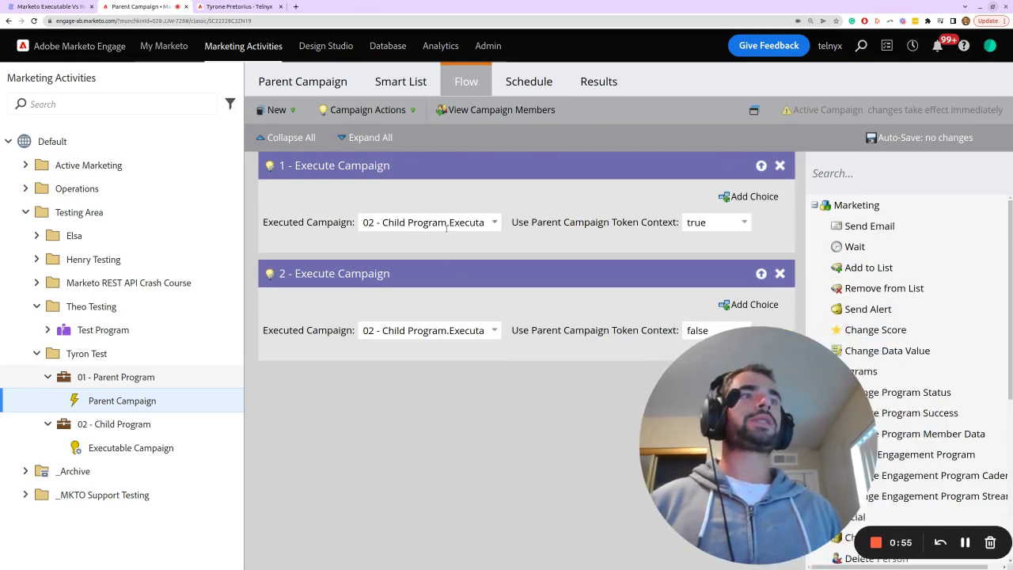
pyautogui.moveTo(451, 222); pyautogui.dragTo(499, 223)
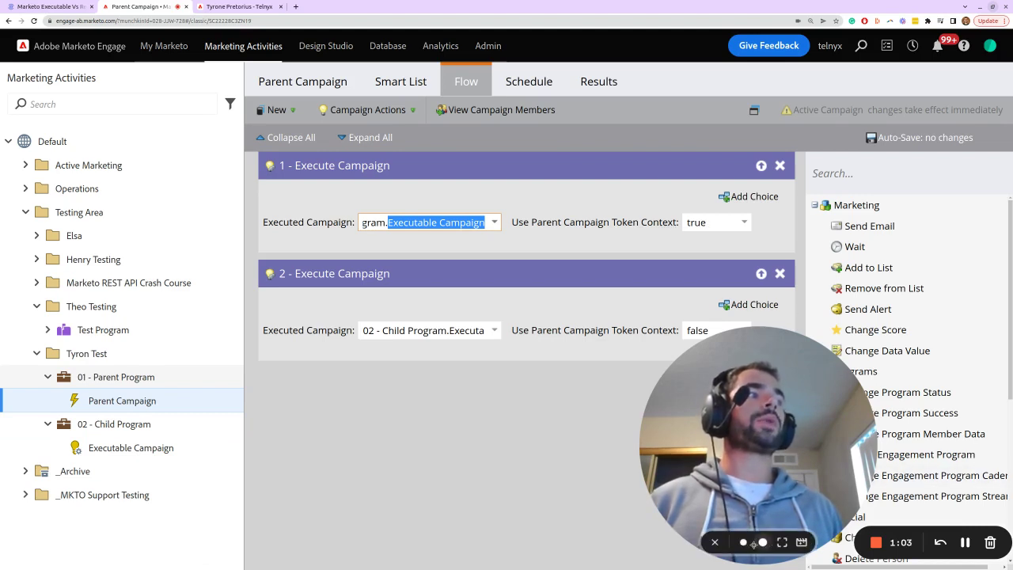
pyautogui.click(744, 541)
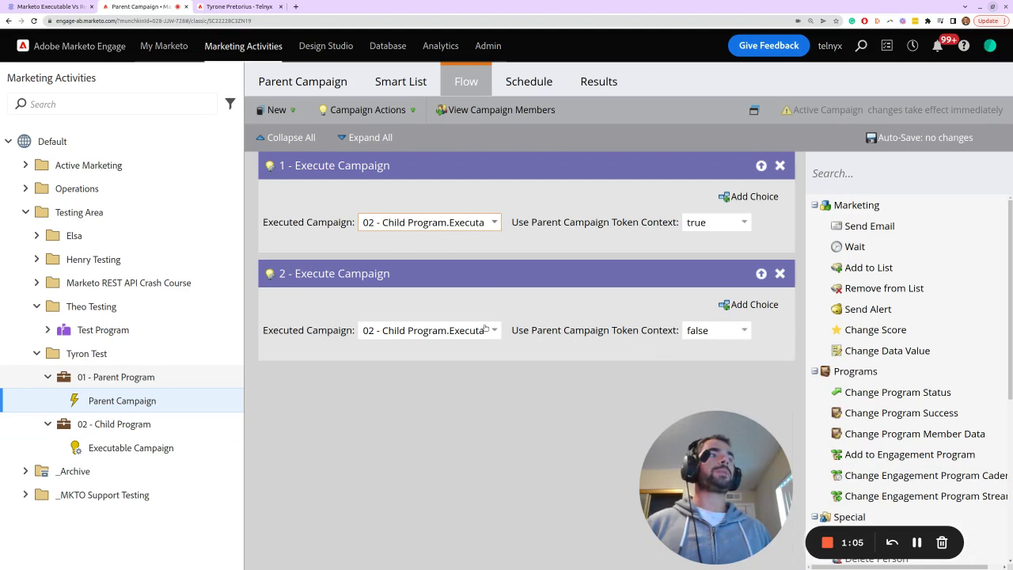
pyautogui.click(698, 330)
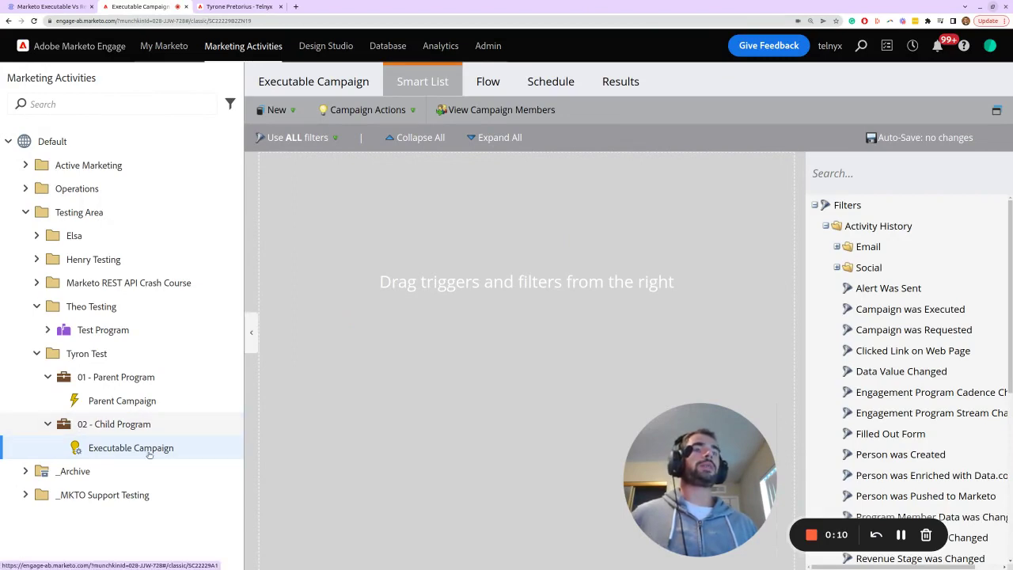
# Step: Show the Executable Campaign's Flow and highlight step 1's {{my.example}} token value
pyautogui.click(485, 82)
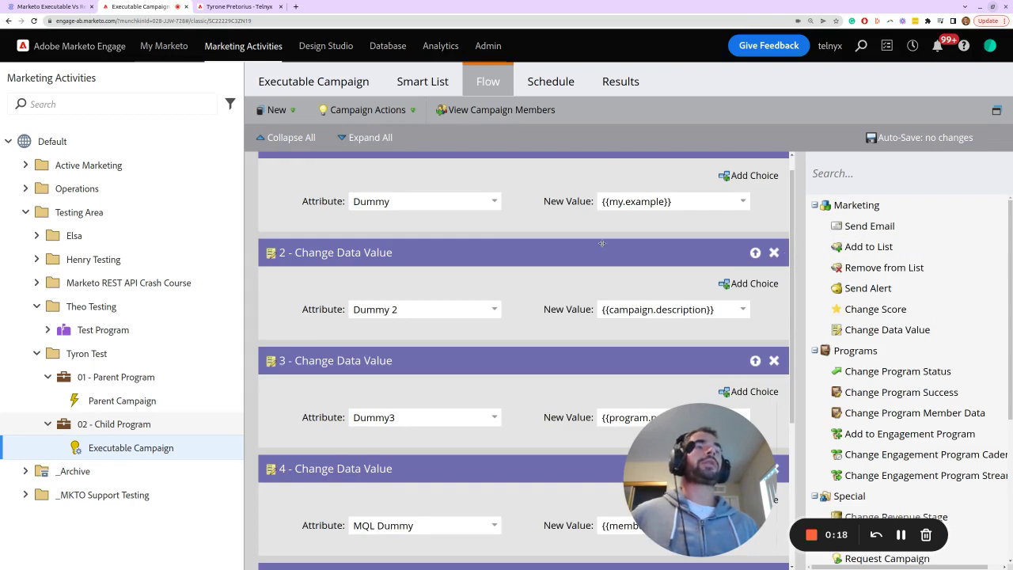
pyautogui.scroll(1, 601, 243)
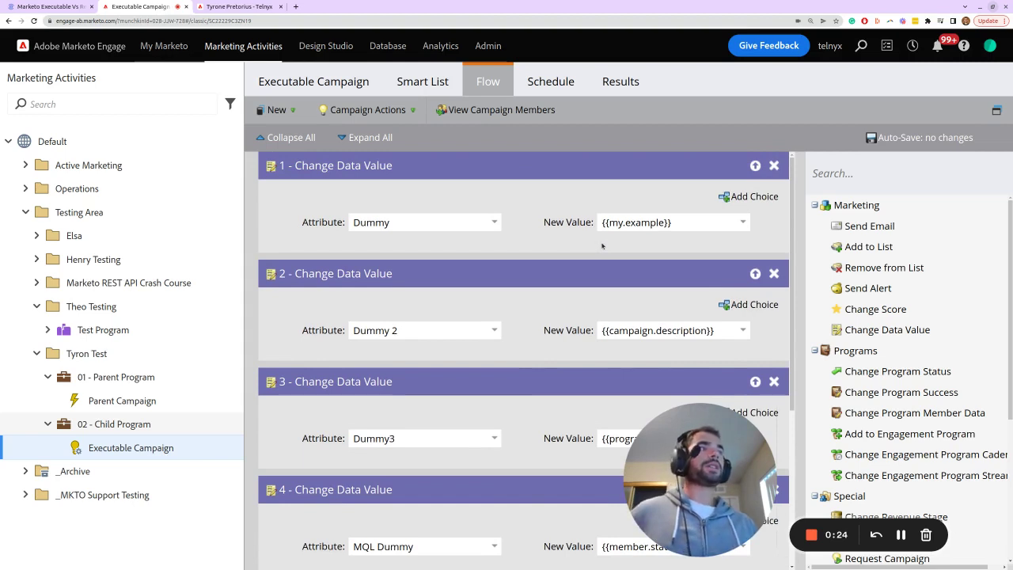
pyautogui.moveTo(679, 224); pyautogui.dragTo(600, 224)
pyautogui.scroll(-1, 633, 252)
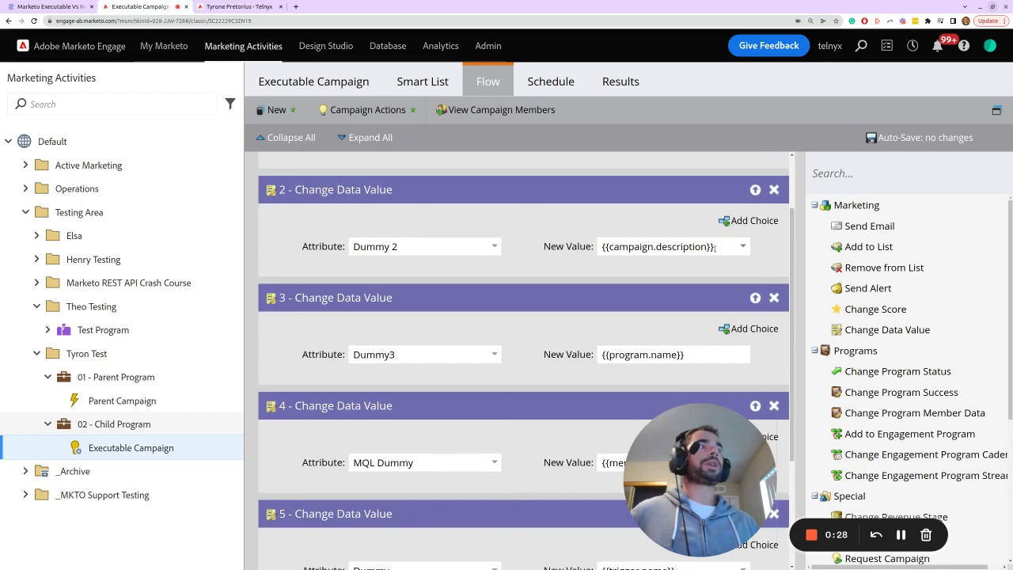
pyautogui.moveTo(714, 248); pyautogui.dragTo(598, 247)
# Step: Scroll through the Change Data Value steps, highlighting token values down to step 5's {{trigger.name}}
pyautogui.scroll(-1, 651, 272)
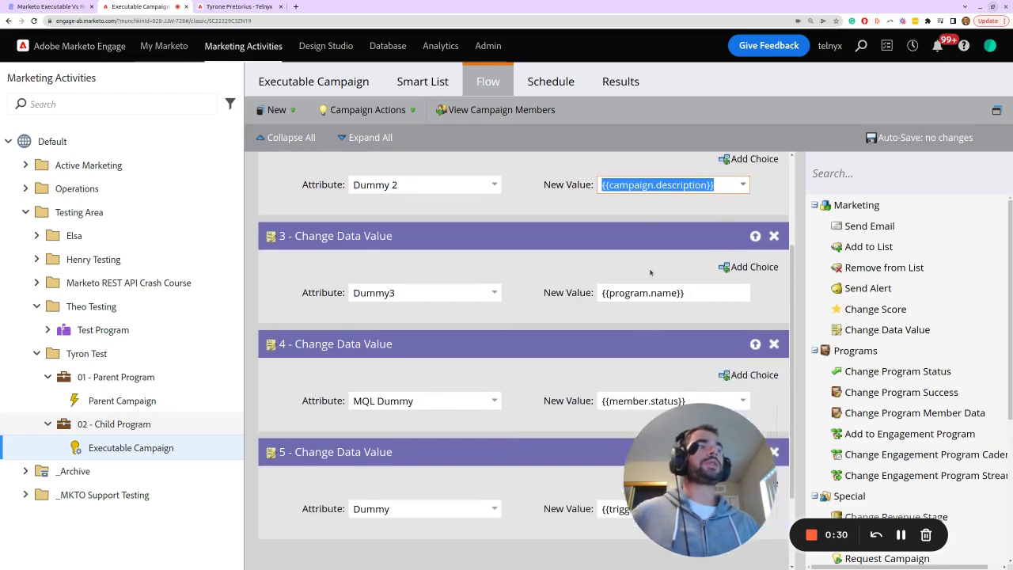
pyautogui.scroll(-1, 650, 273)
pyautogui.moveTo(685, 271); pyautogui.dragTo(599, 271)
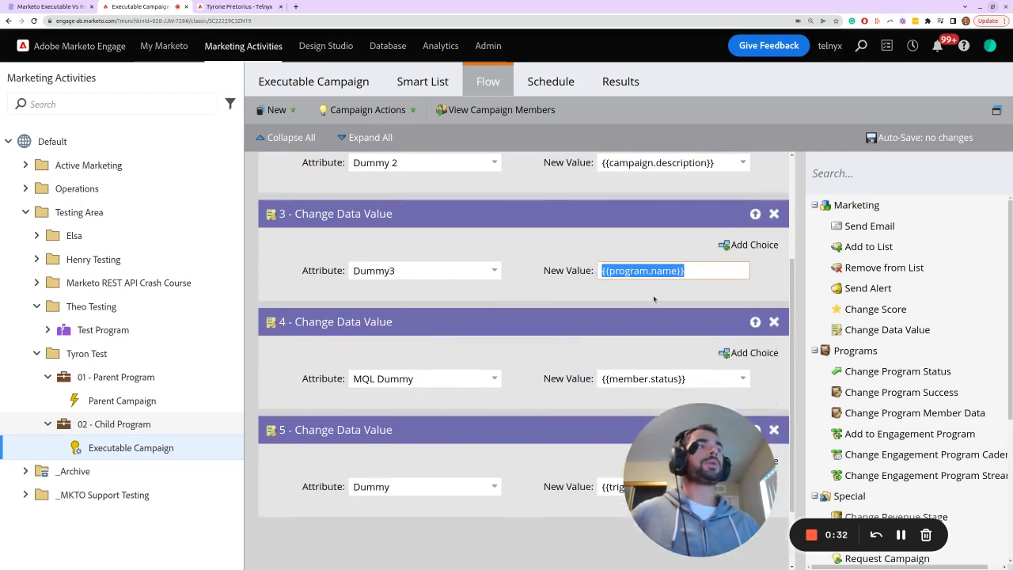
pyautogui.scroll(-1, 654, 298)
pyautogui.moveTo(685, 292); pyautogui.dragTo(597, 293)
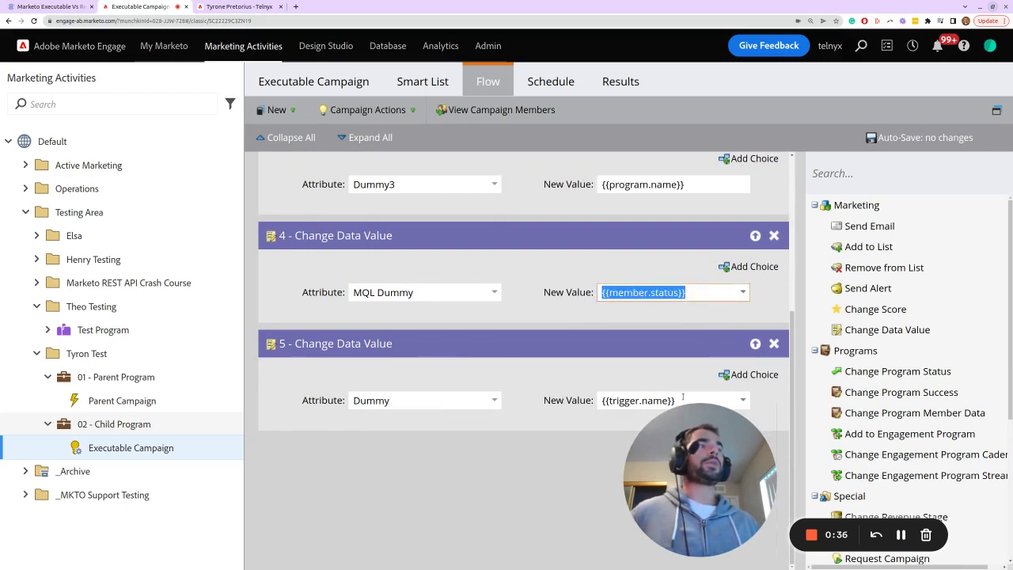
pyautogui.moveTo(682, 399); pyautogui.dragTo(580, 400)
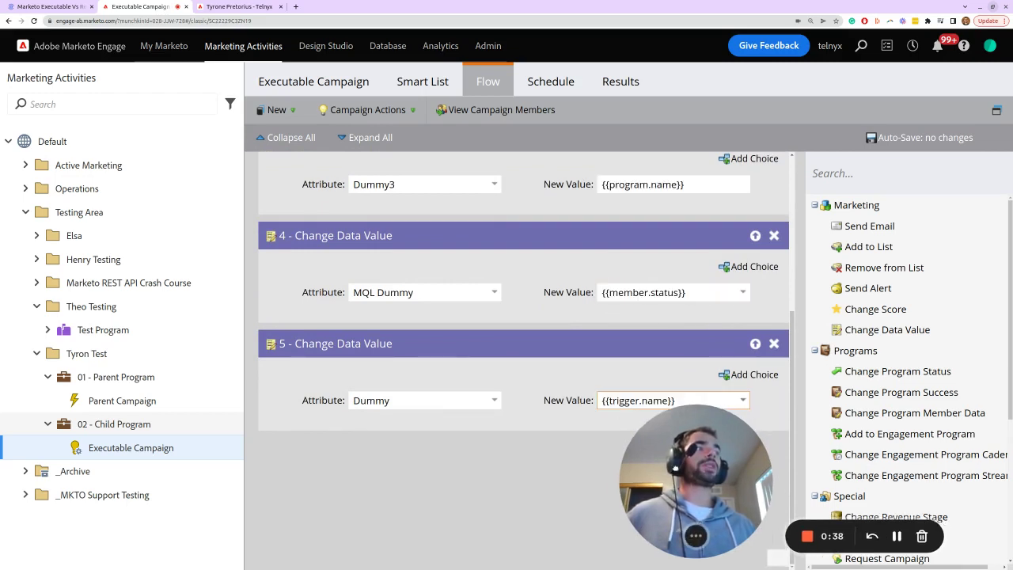
pyautogui.moveTo(730, 446); pyautogui.dragTo(661, 454)
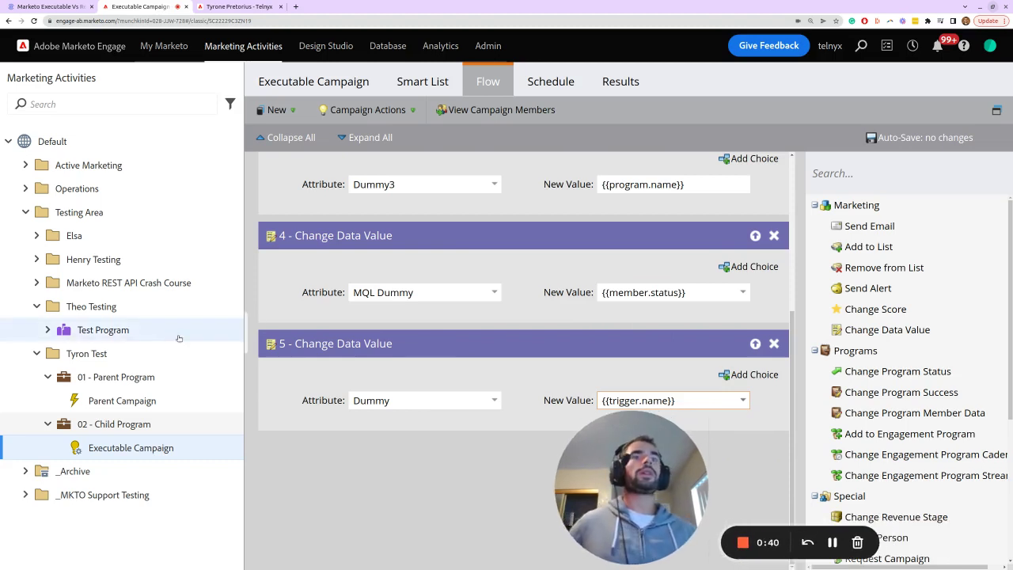
# Step: Open 01 - Parent Program and check its My Tokens and Members tabs
pyautogui.click(124, 378)
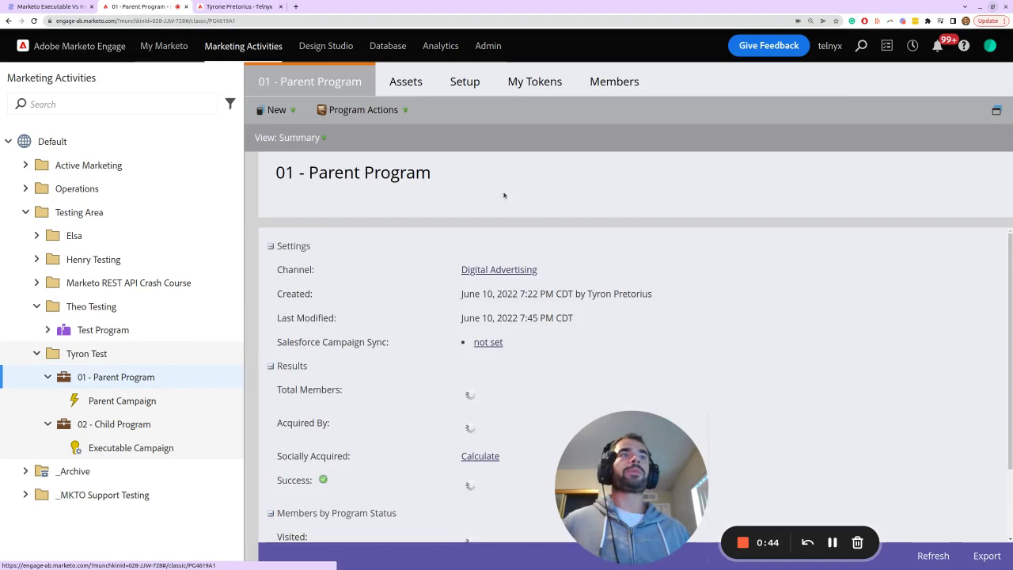
pyautogui.click(531, 83)
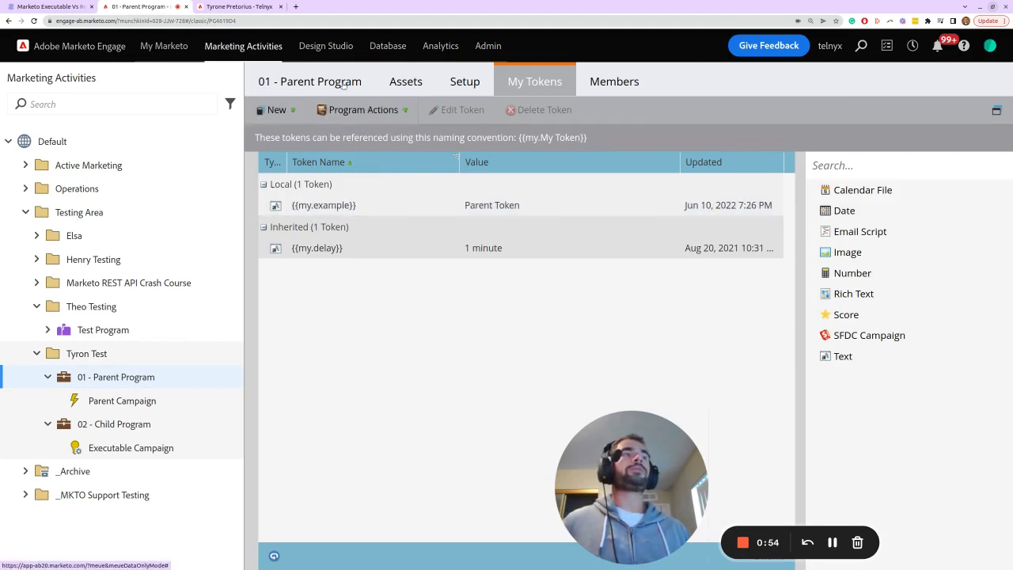
pyautogui.click(620, 84)
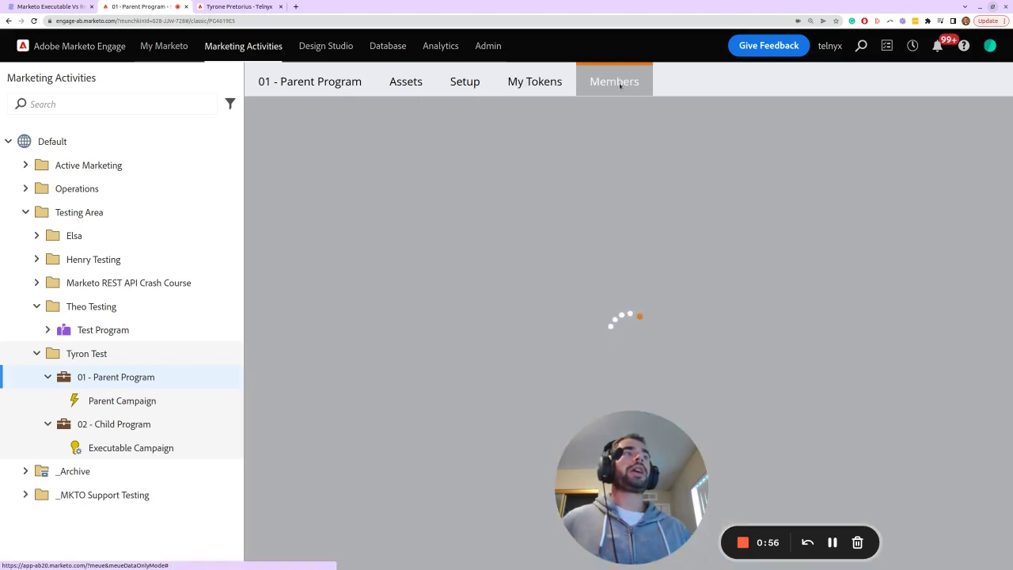
# Step: On the lead's record, check Custom fields and select the email's domain, then return to the program
pyautogui.hotkey('ctrl', 'Tab')
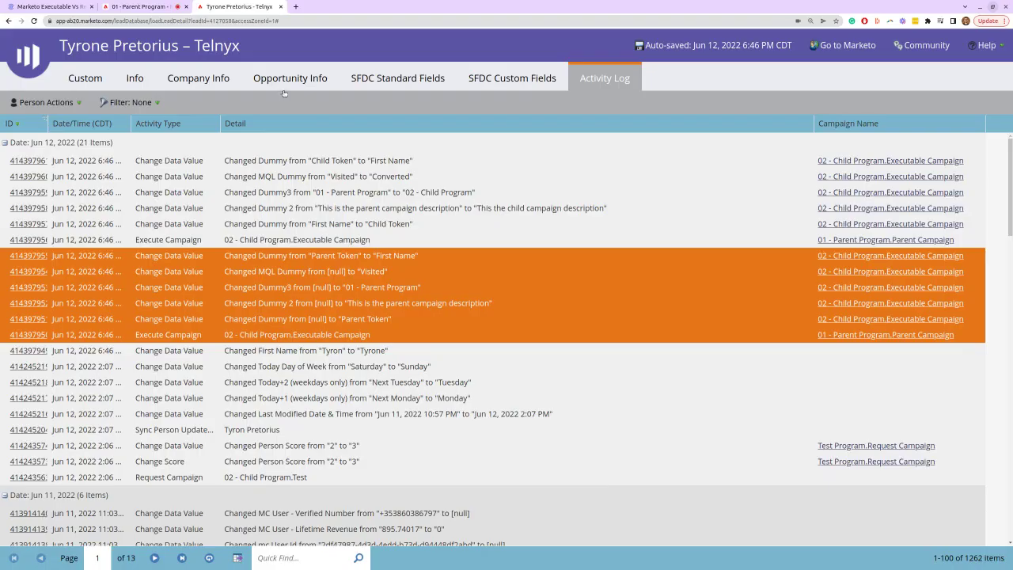
pyautogui.click(85, 81)
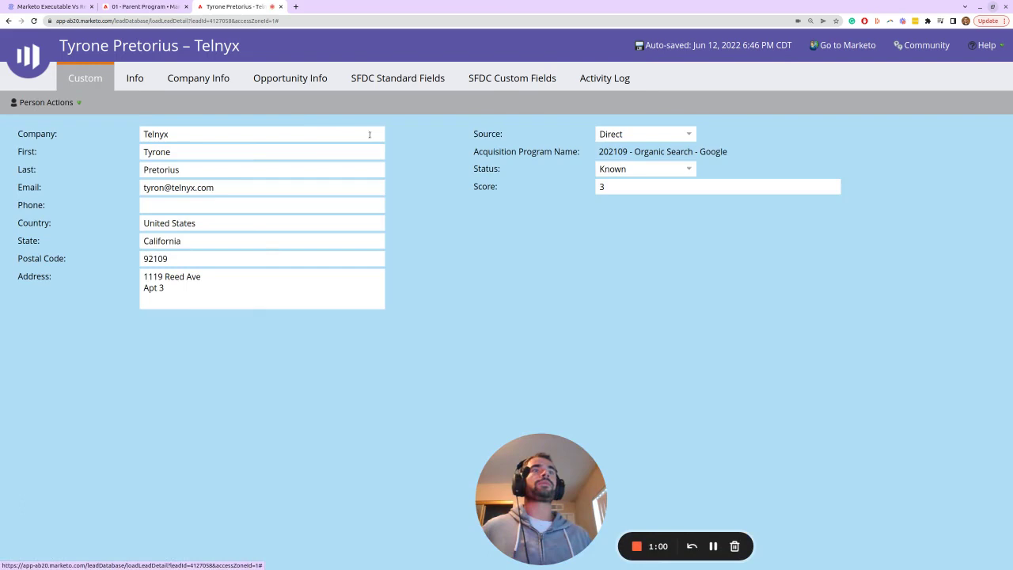
pyautogui.tripleClick(184, 190)
pyautogui.click(184, 190)
pyautogui.doubleClick(183, 188)
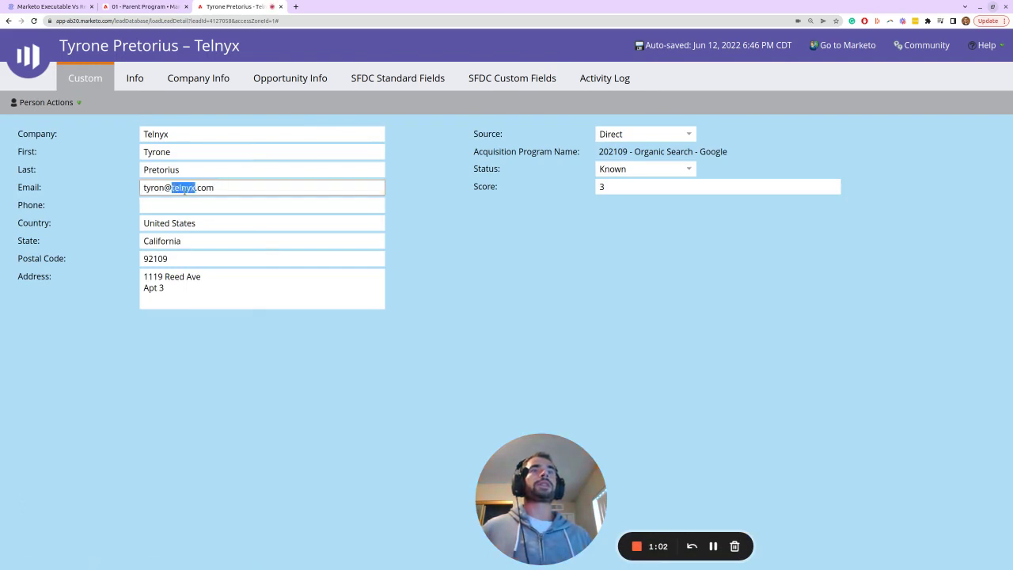
pyautogui.hotkey('ctrl', 'shift', 'Tab')
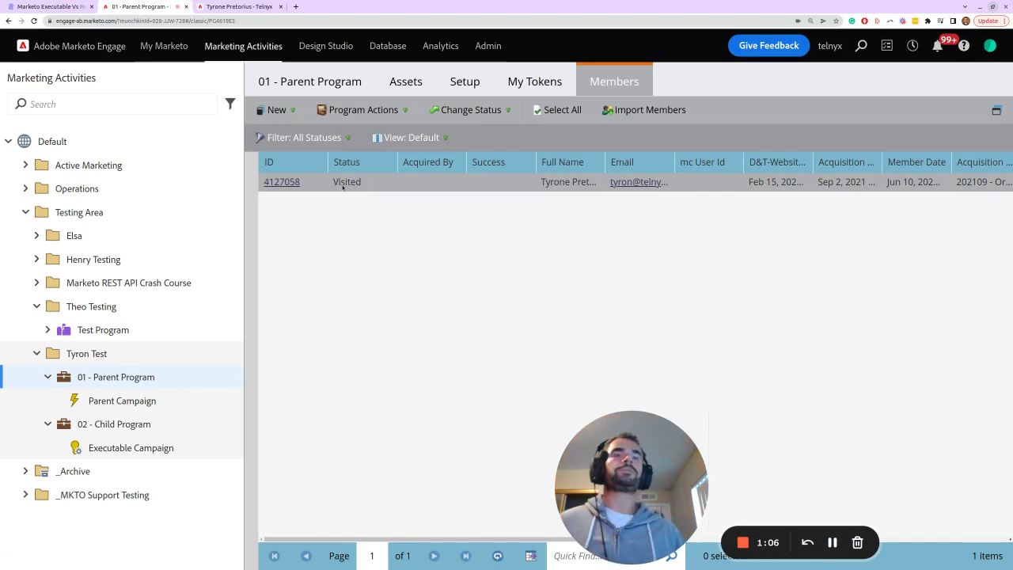
# Step: Review the Parent Campaign's description without saving, then select Executable Campaign and return to the lead's record
pyautogui.click(143, 410)
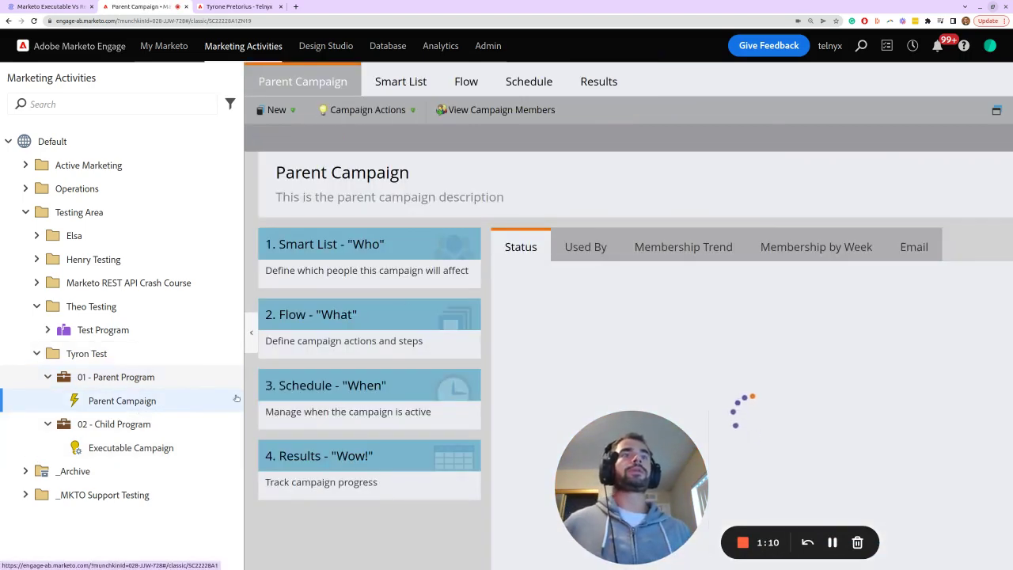
pyautogui.click(307, 203)
pyautogui.tripleClick(307, 200)
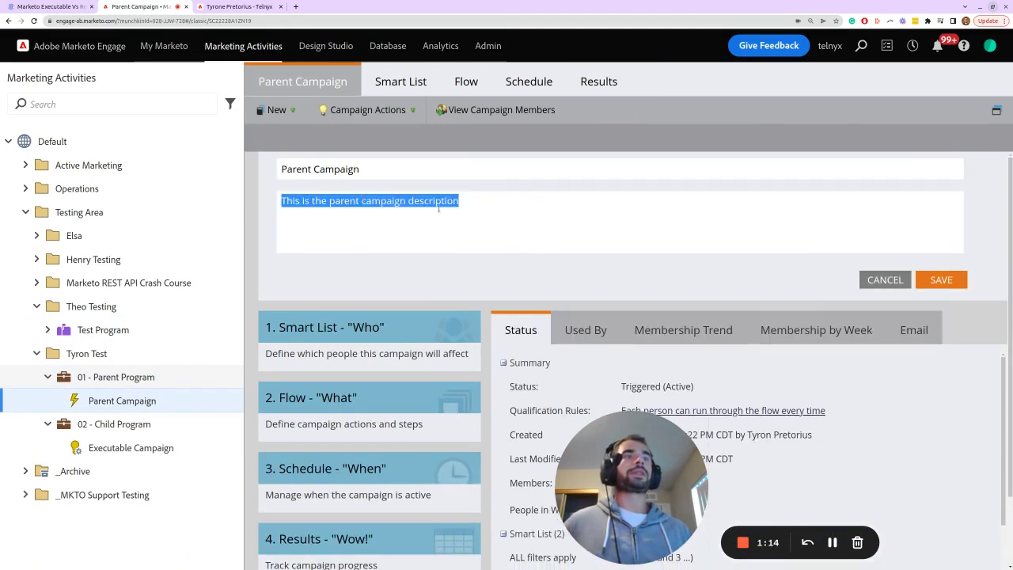
pyautogui.click(885, 281)
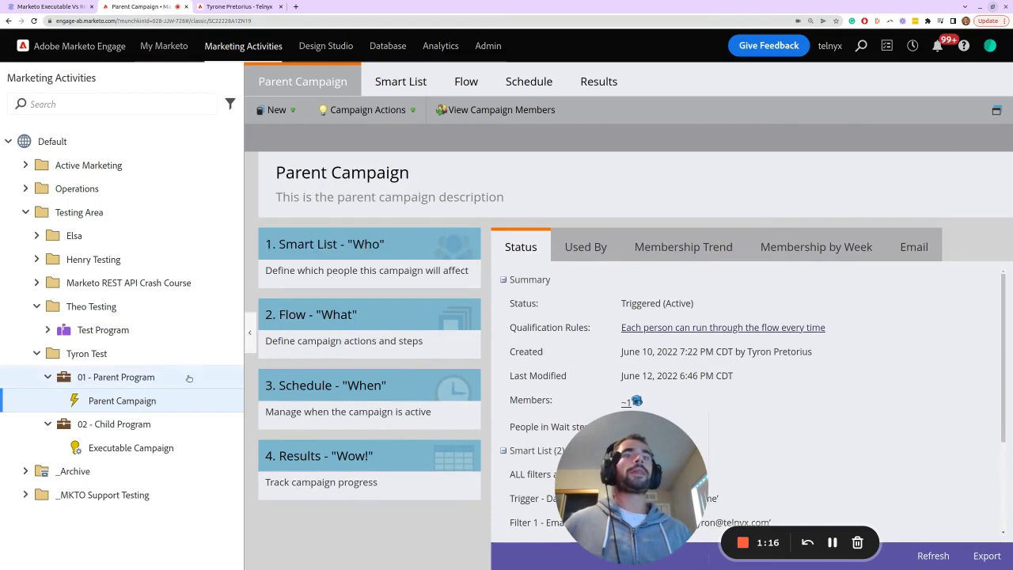
pyautogui.click(167, 448)
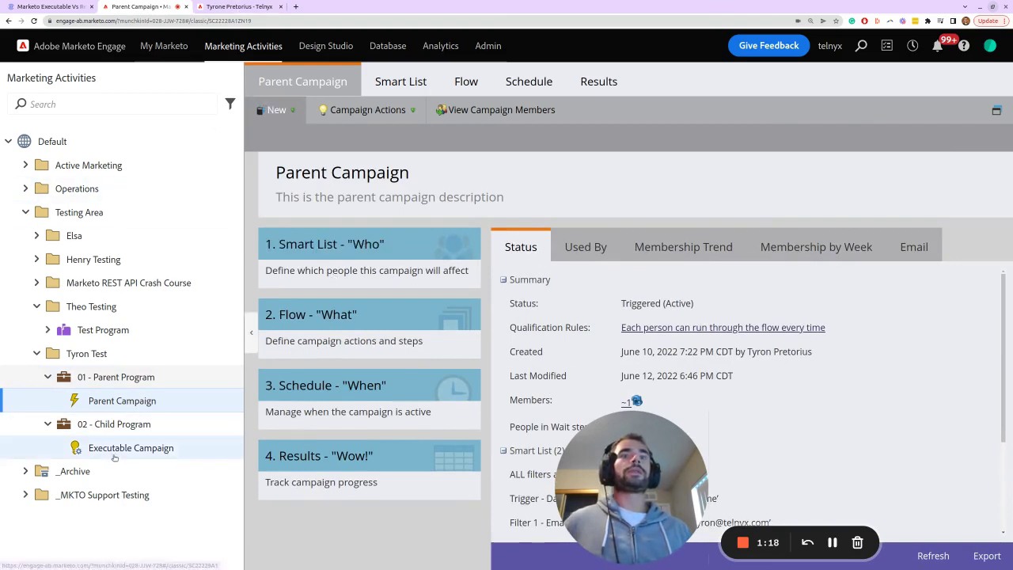
pyautogui.click(235, 6)
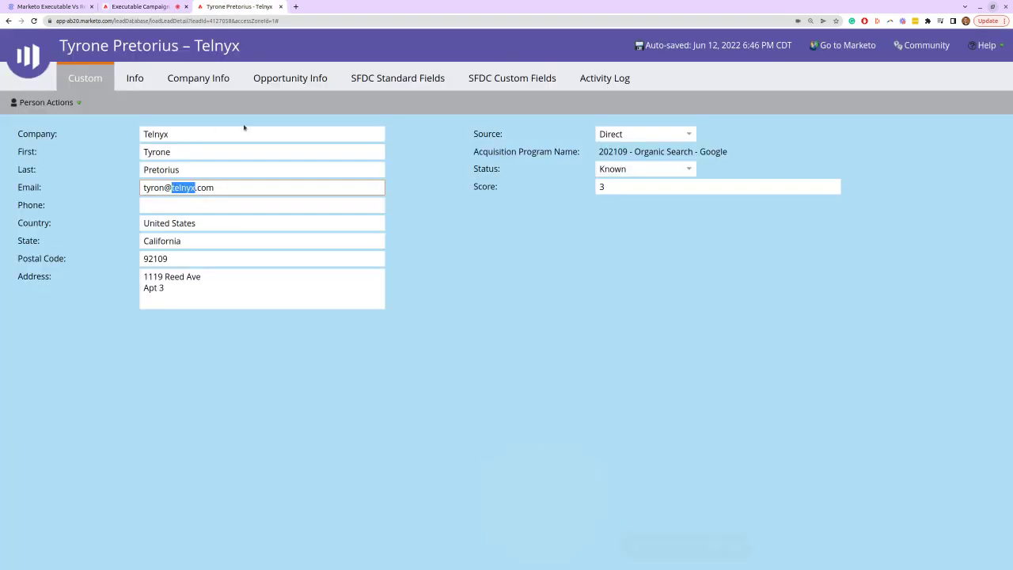
# Step: Check the lead's Activity Log, then the Executable Campaign flow's step 1 value {{my.example}}
pyautogui.click(612, 78)
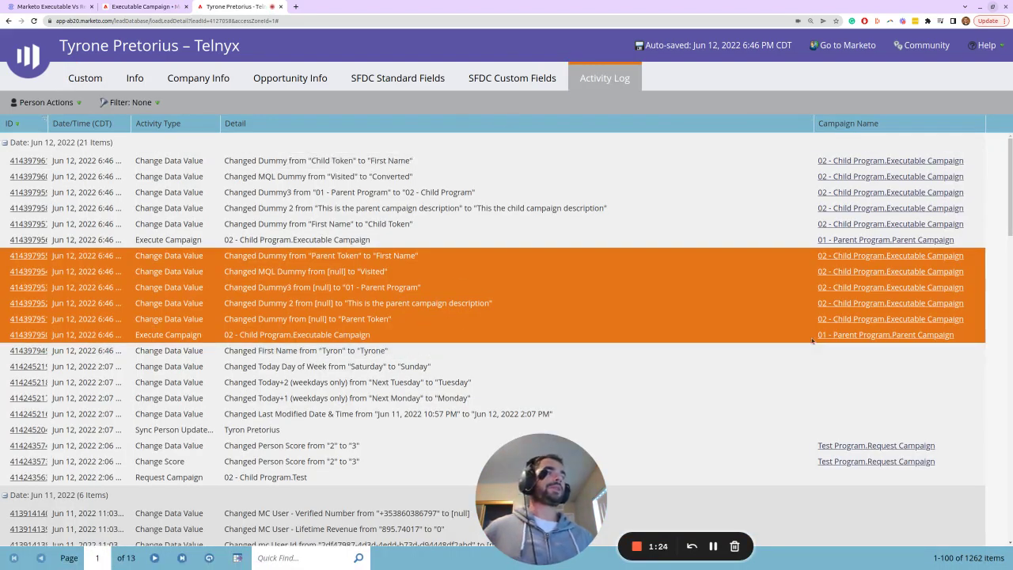
pyautogui.click(141, 6)
pyautogui.click(485, 82)
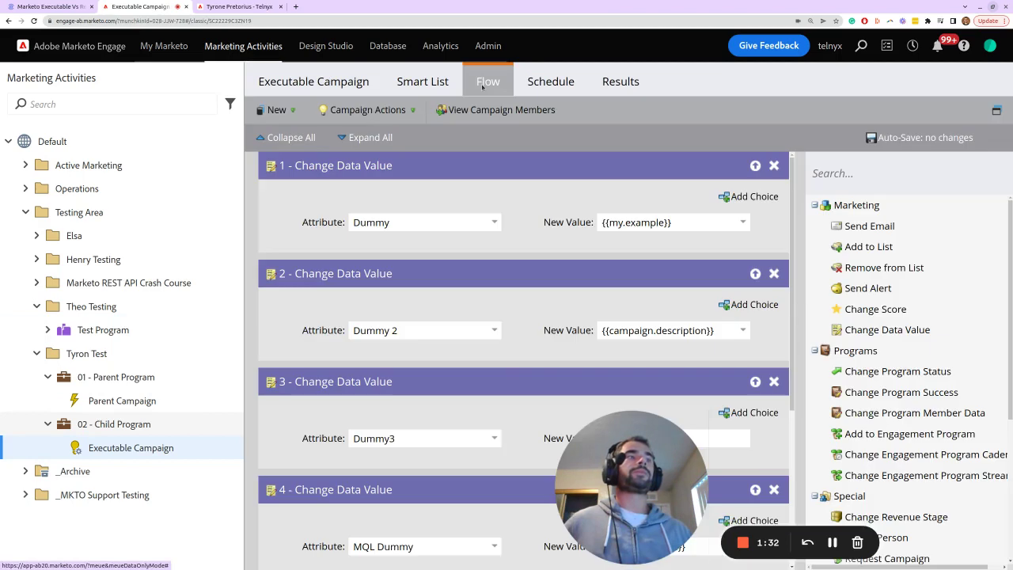
pyautogui.click(670, 223)
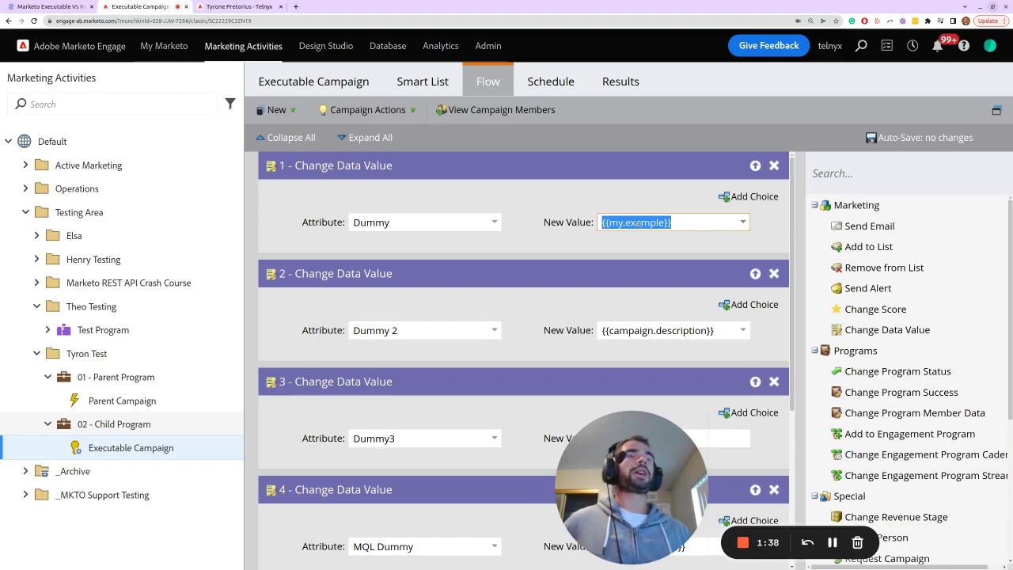
# Step: Compare against the activity log, select 01 - Parent Program, and return to the activity log
pyautogui.click(261, 7)
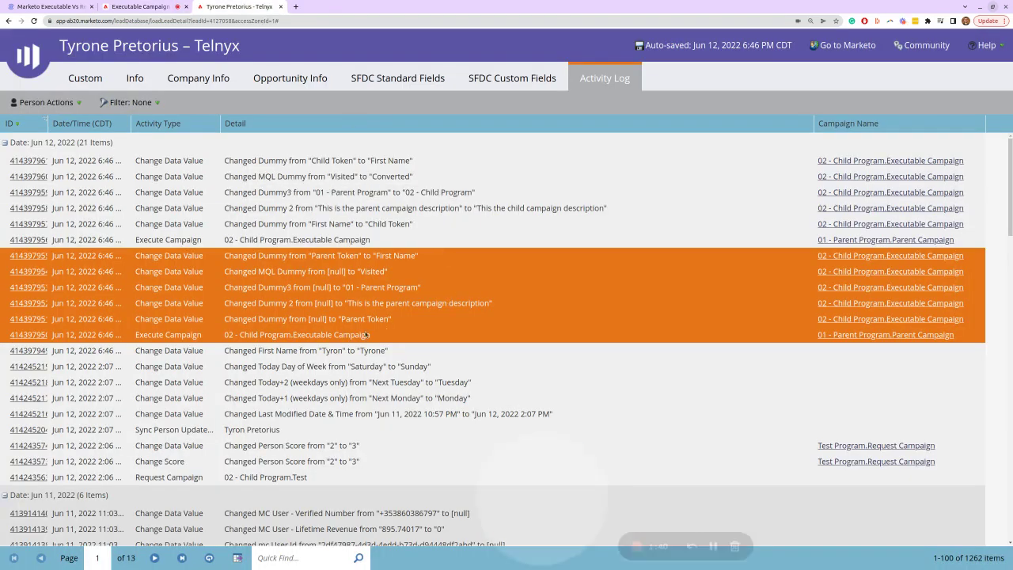
pyautogui.click(138, 6)
pyautogui.click(115, 377)
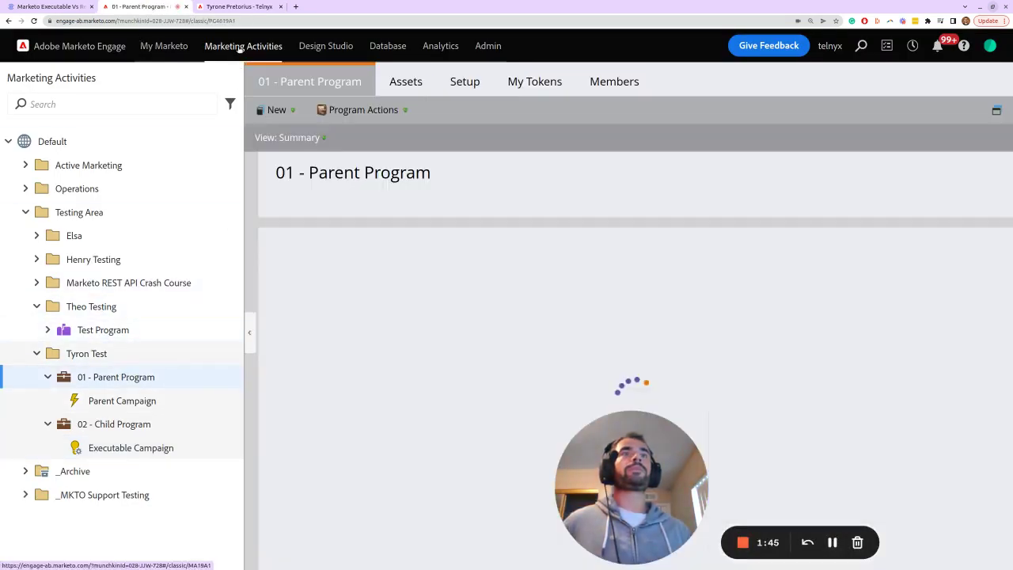
pyautogui.click(236, 7)
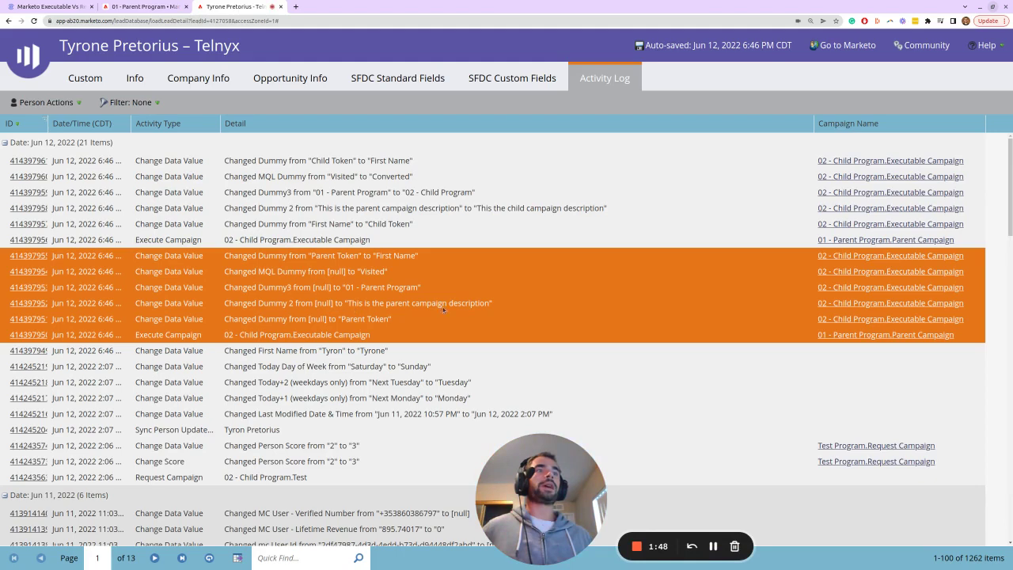
# Step: Check the logged Dummy3 change to 01 - Parent Program, then show the Executable Campaign's Flow tab
pyautogui.click(142, 6)
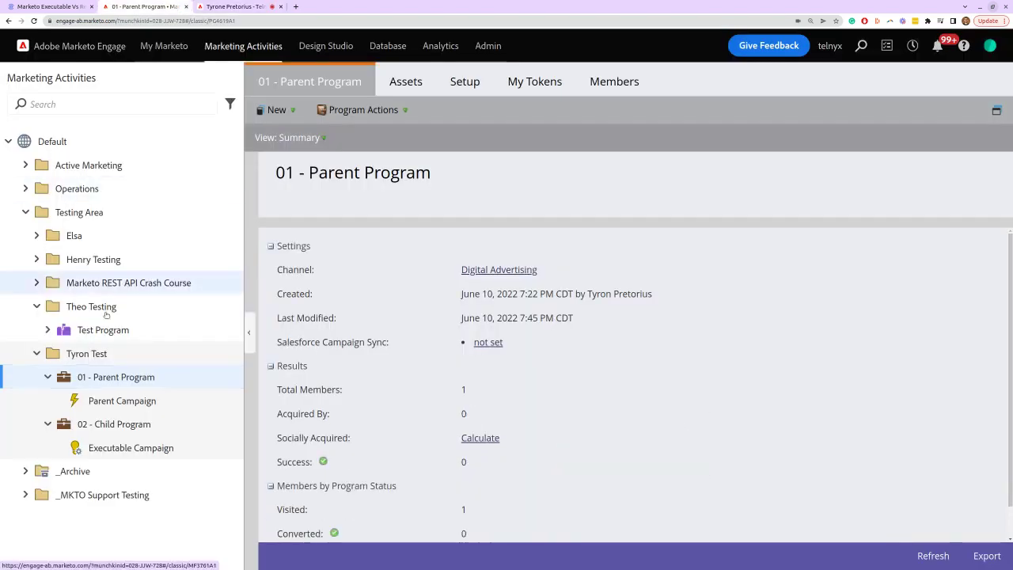
pyautogui.click(105, 402)
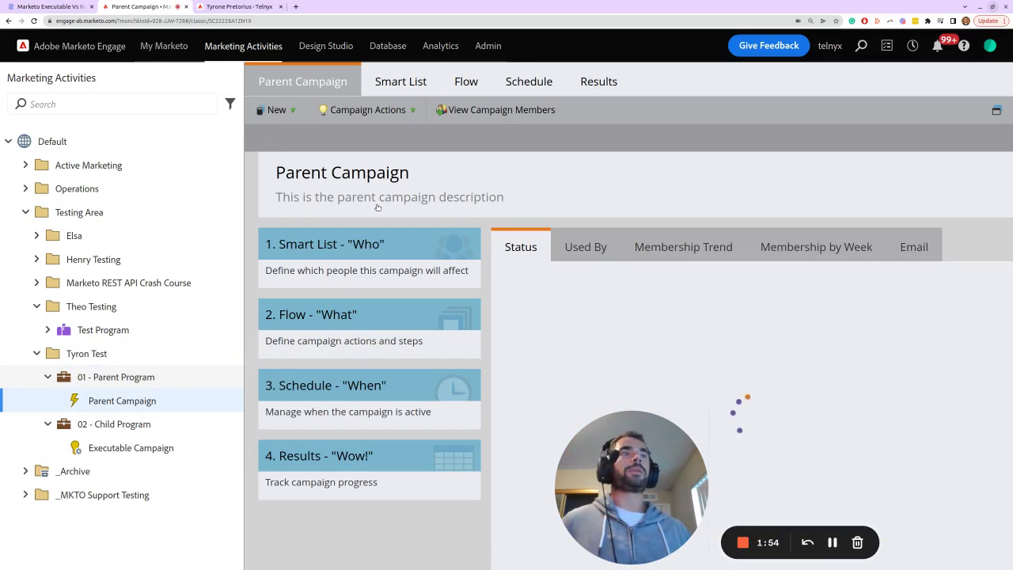
pyautogui.click(237, 7)
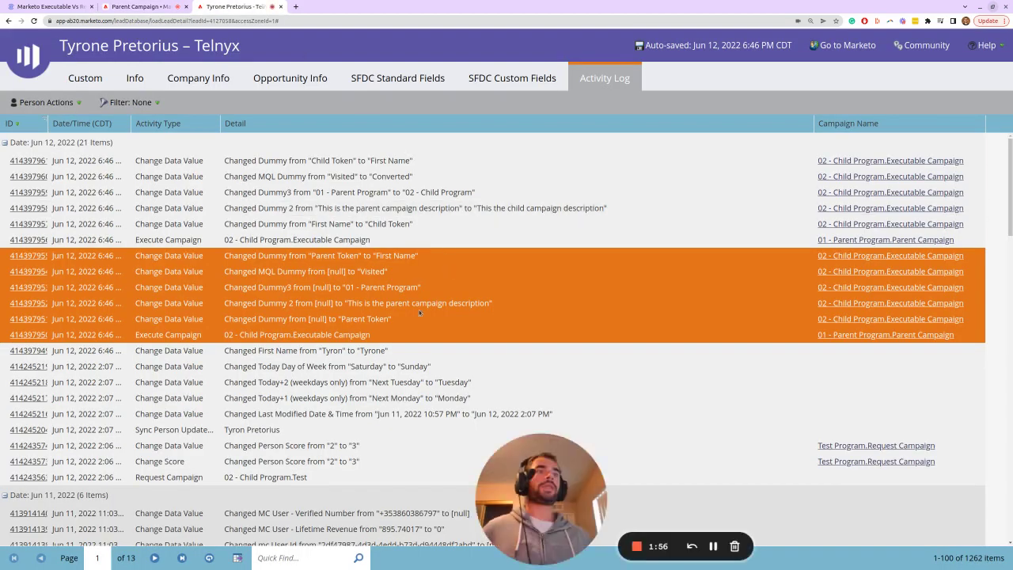
pyautogui.click(397, 292)
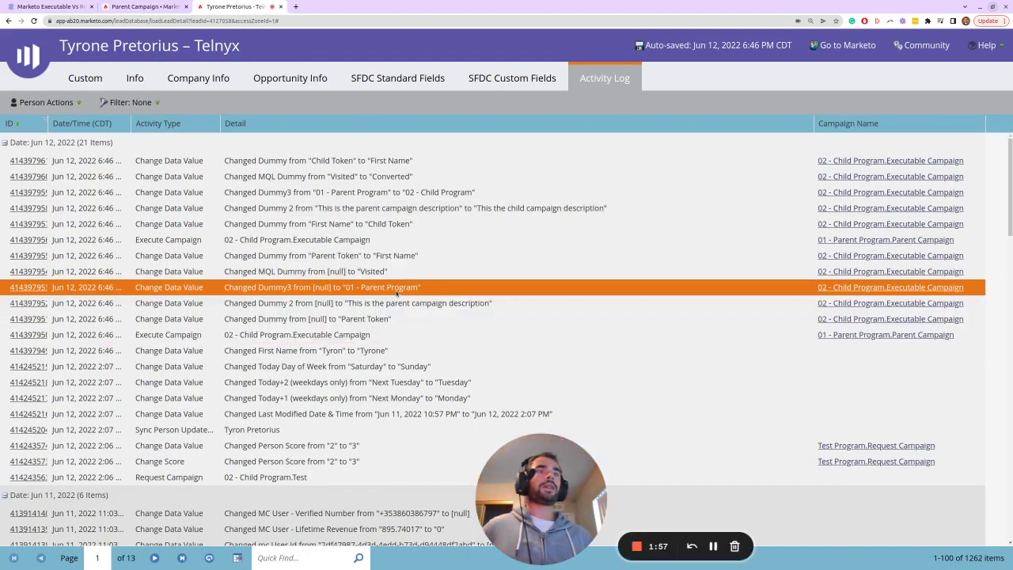
pyautogui.click(146, 5)
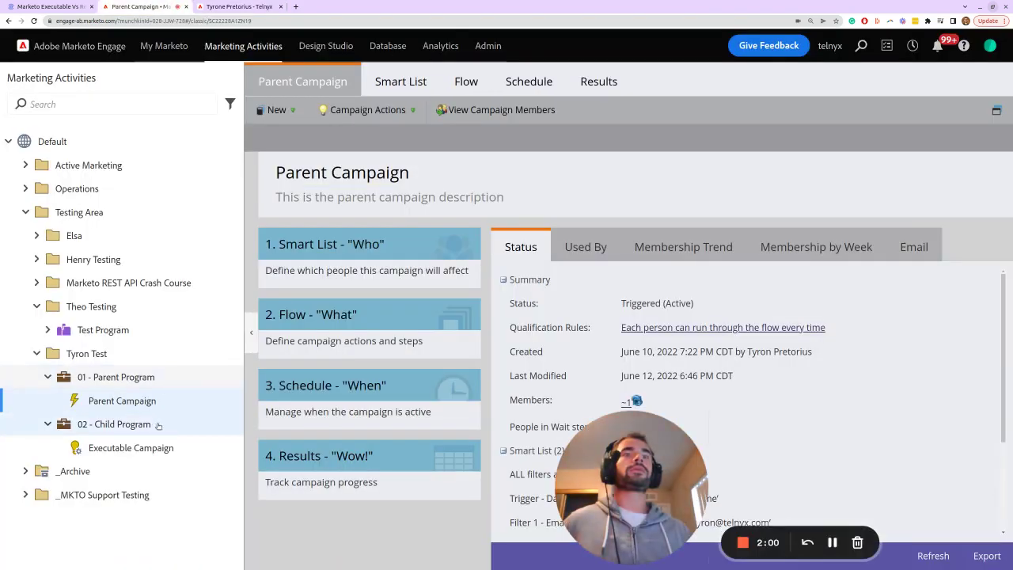
pyautogui.click(151, 447)
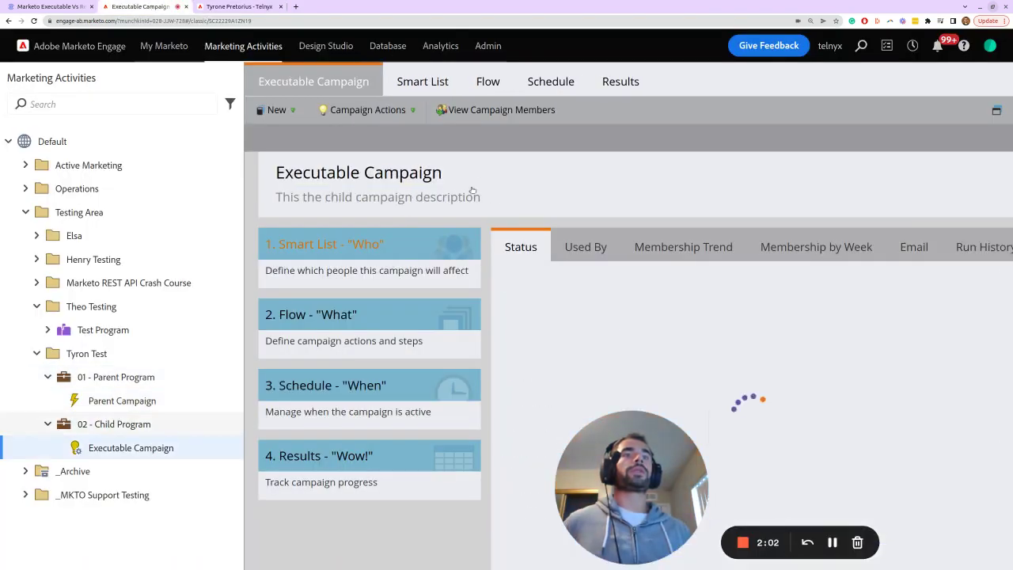
pyautogui.click(489, 82)
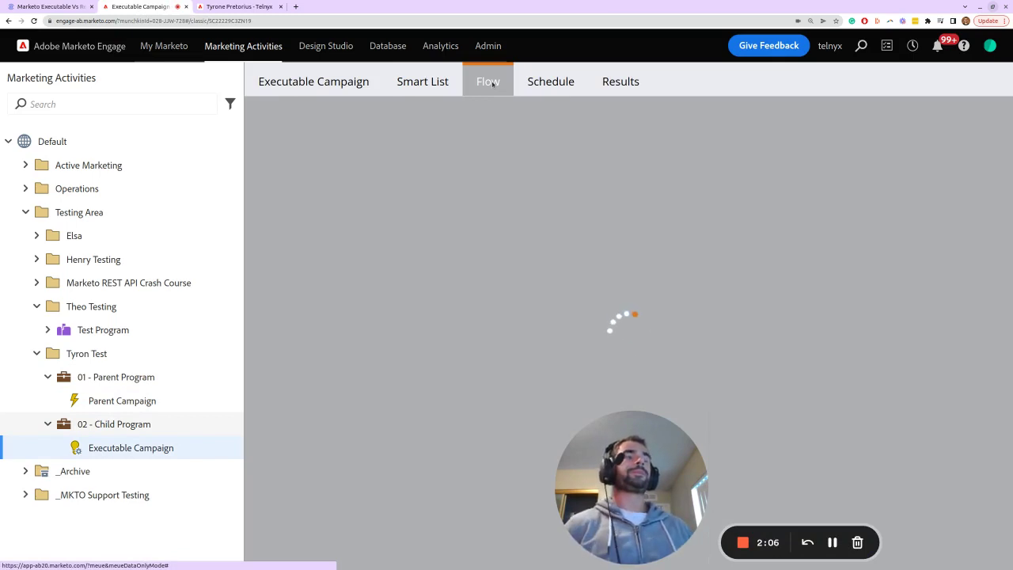
# Step: Compare the Executable Campaign's flow steps against the lead's activity log, switching back and forth
pyautogui.scroll(-2, 535, 280)
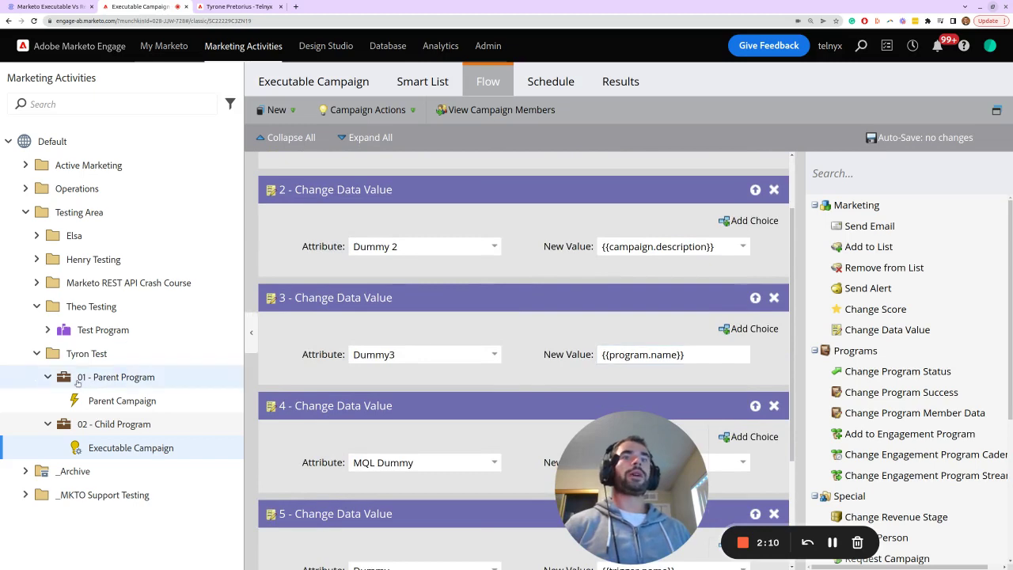
pyautogui.click(237, 7)
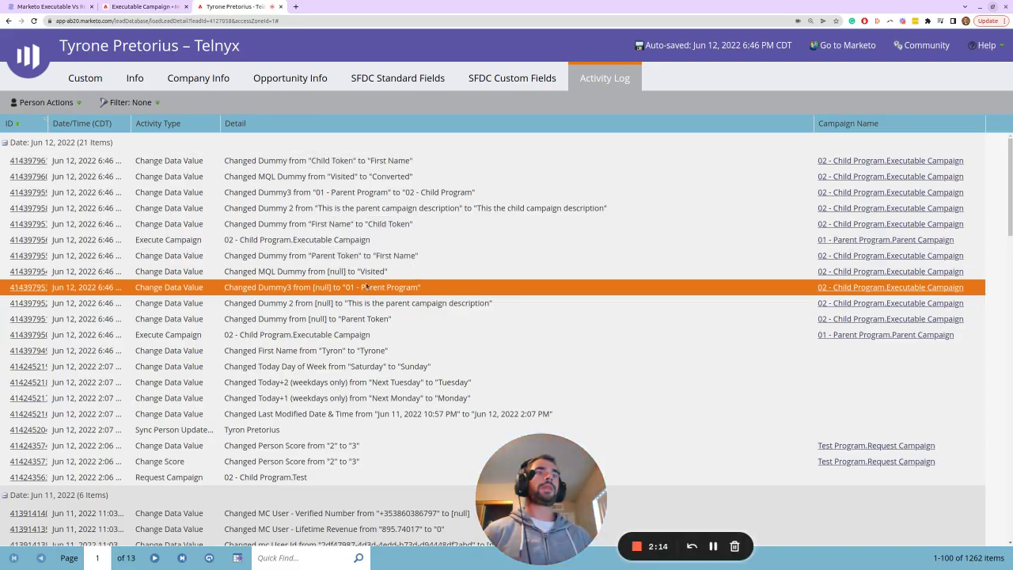
pyautogui.hotkey('ctrl', 'shift', 'Tab')
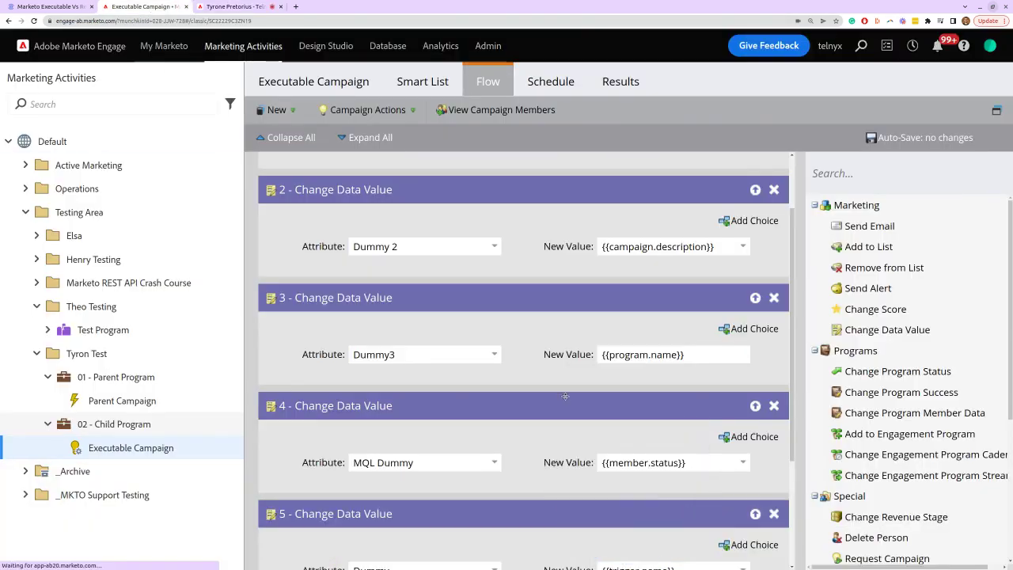
pyautogui.scroll(-1, 565, 396)
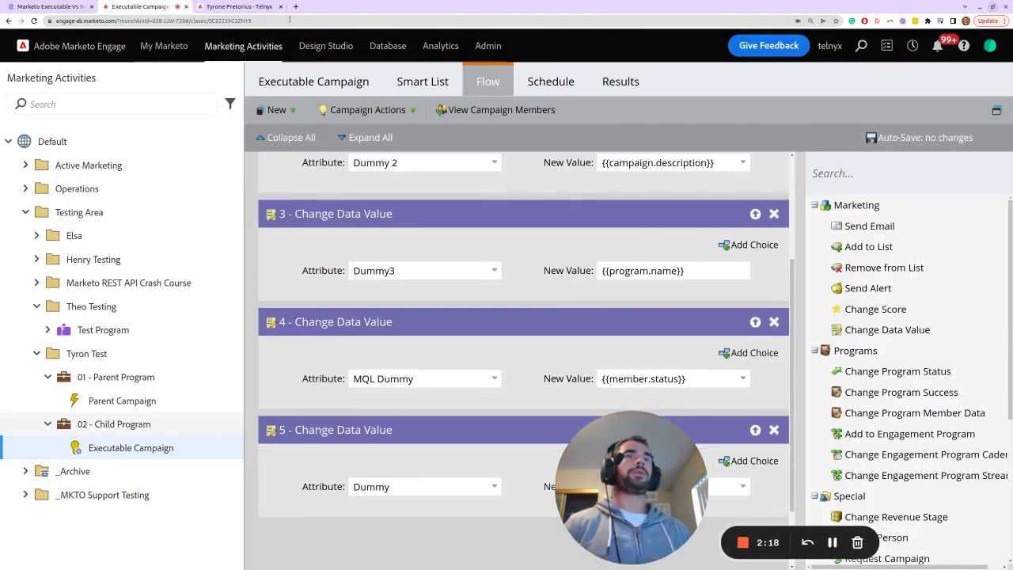
pyautogui.click(237, 6)
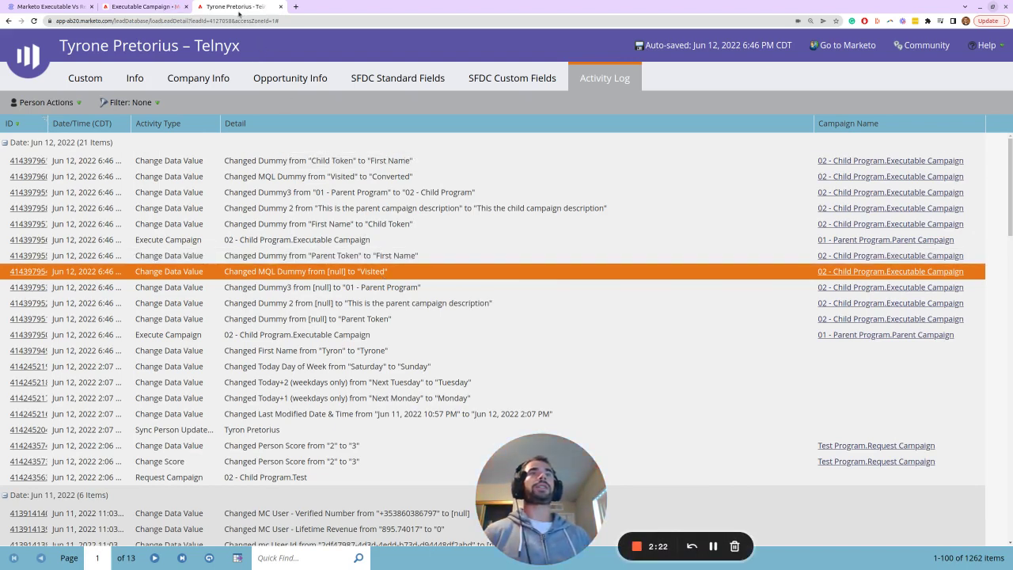
pyautogui.click(143, 7)
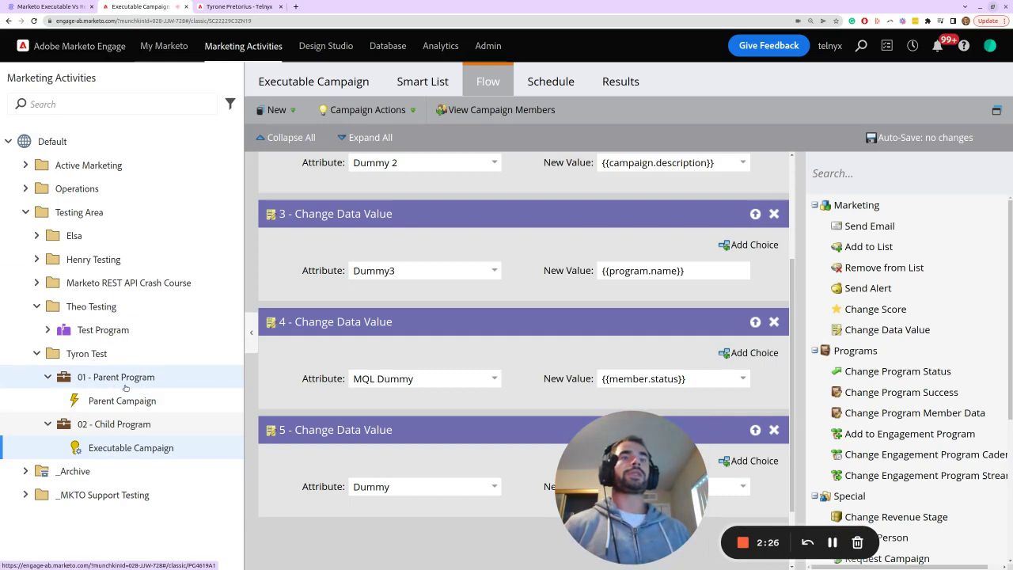
pyautogui.click(237, 6)
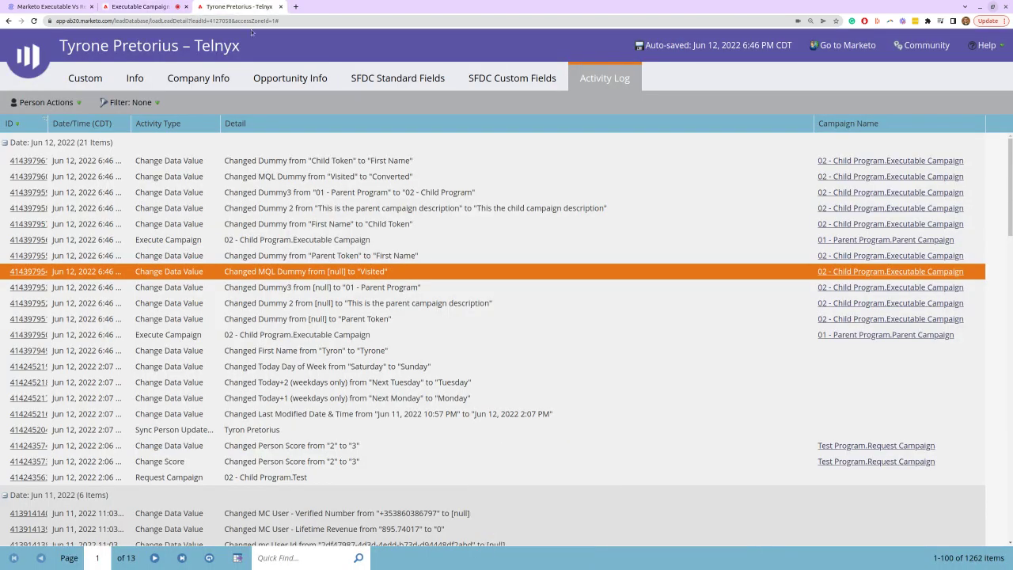
# Step: Mark the logged change from Parent Token to First Name, match it in the flow, then select Parent Campaign
pyautogui.click(440, 256)
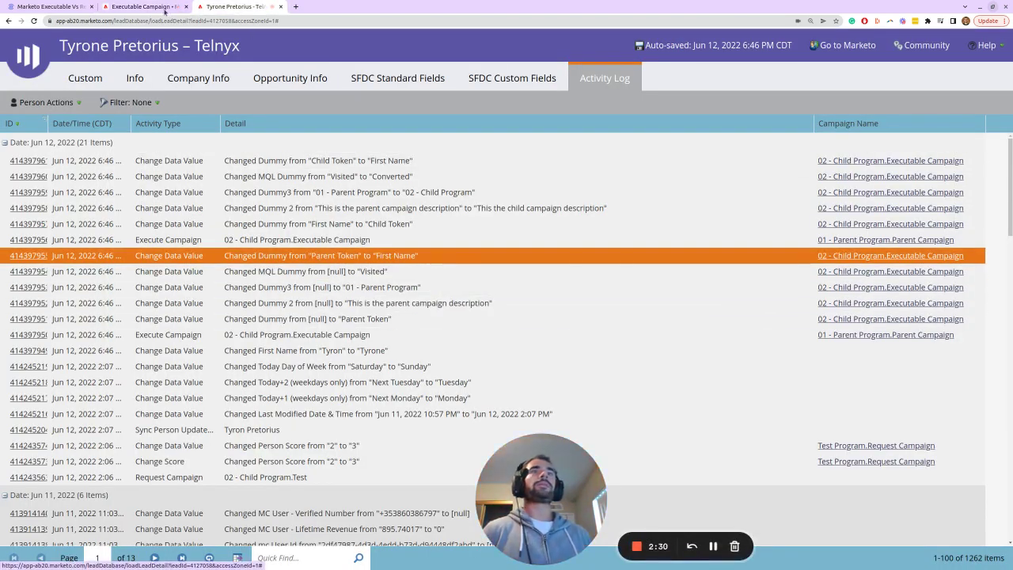
pyautogui.click(164, 11)
pyautogui.scroll(-2, 645, 453)
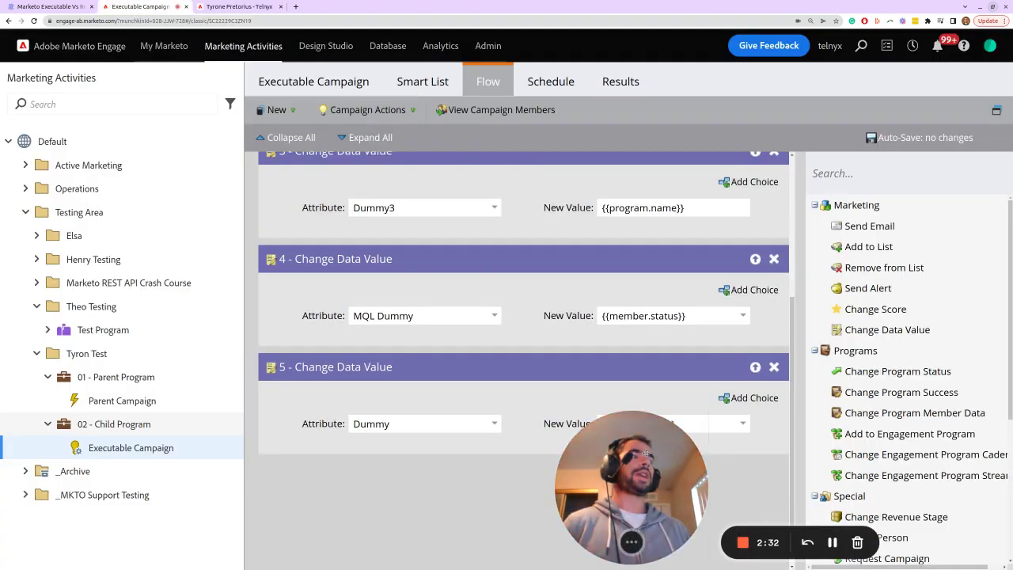
pyautogui.moveTo(646, 452); pyautogui.dragTo(467, 453)
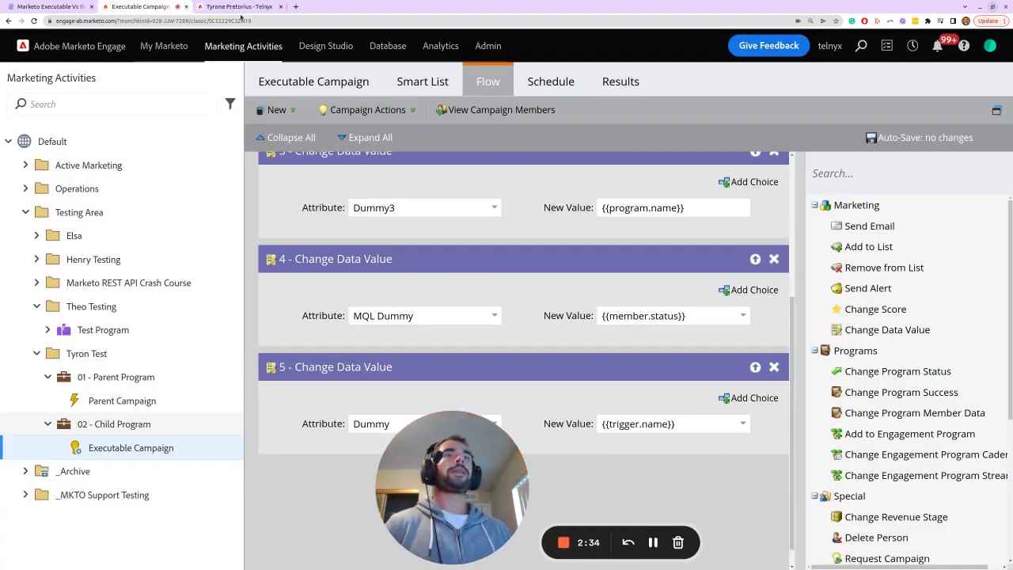
pyautogui.click(239, 7)
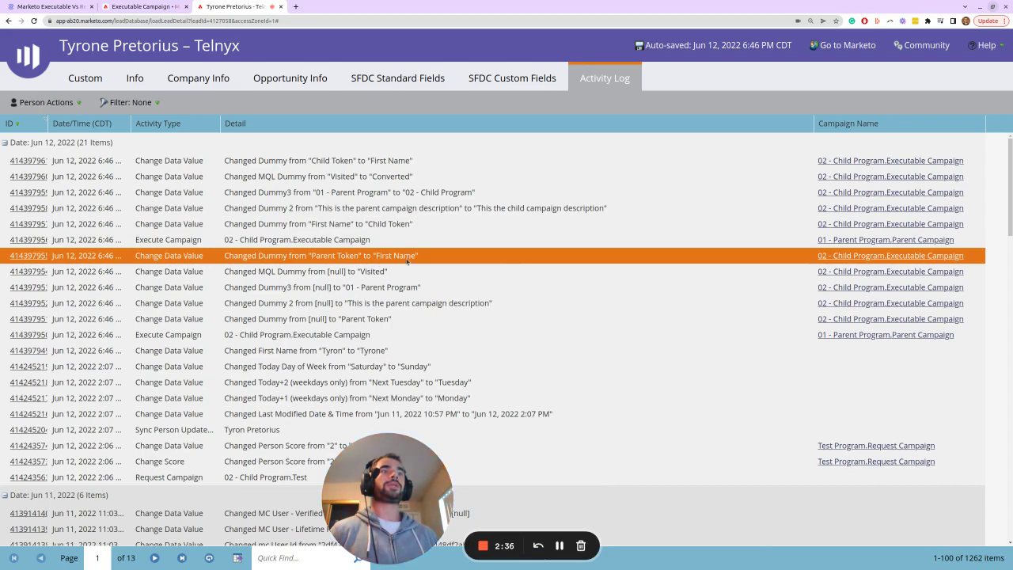
pyautogui.click(142, 7)
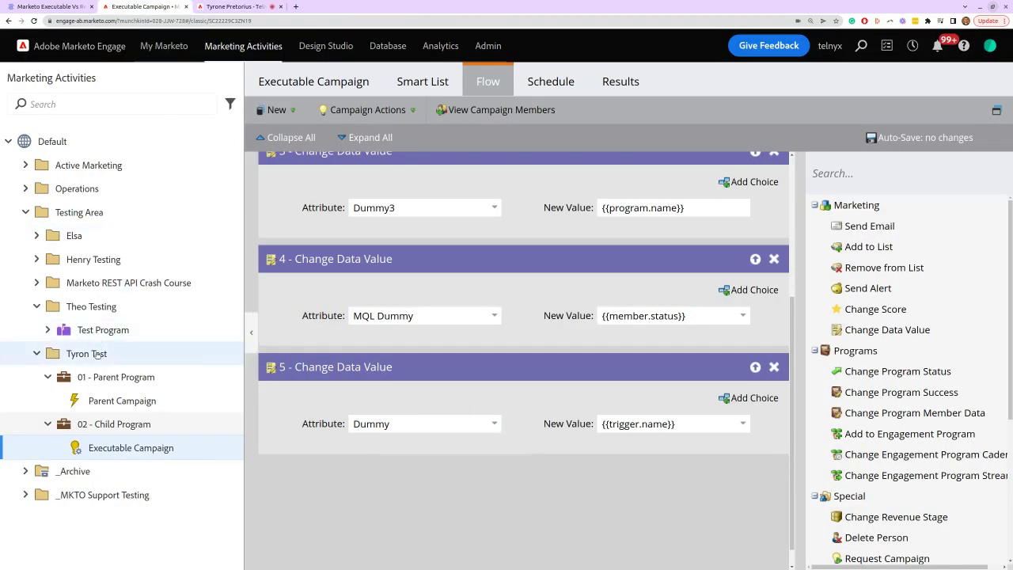
pyautogui.click(117, 402)
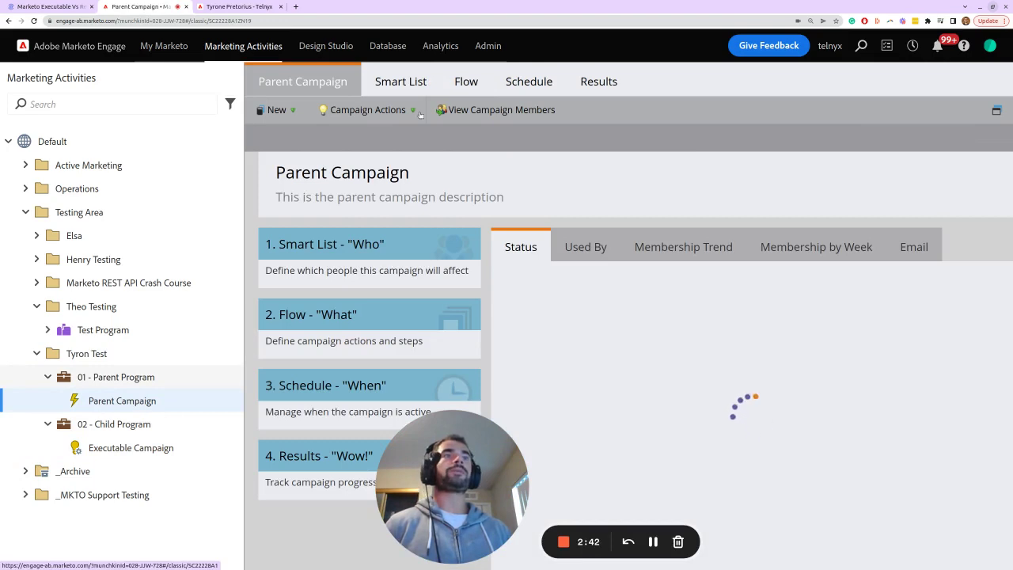
pyautogui.click(405, 83)
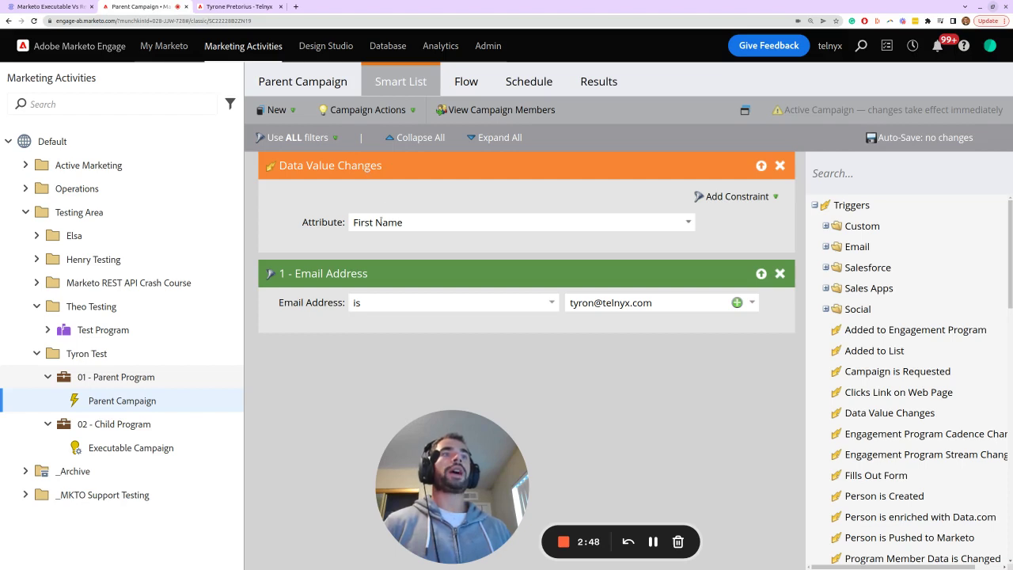
pyautogui.click(377, 222)
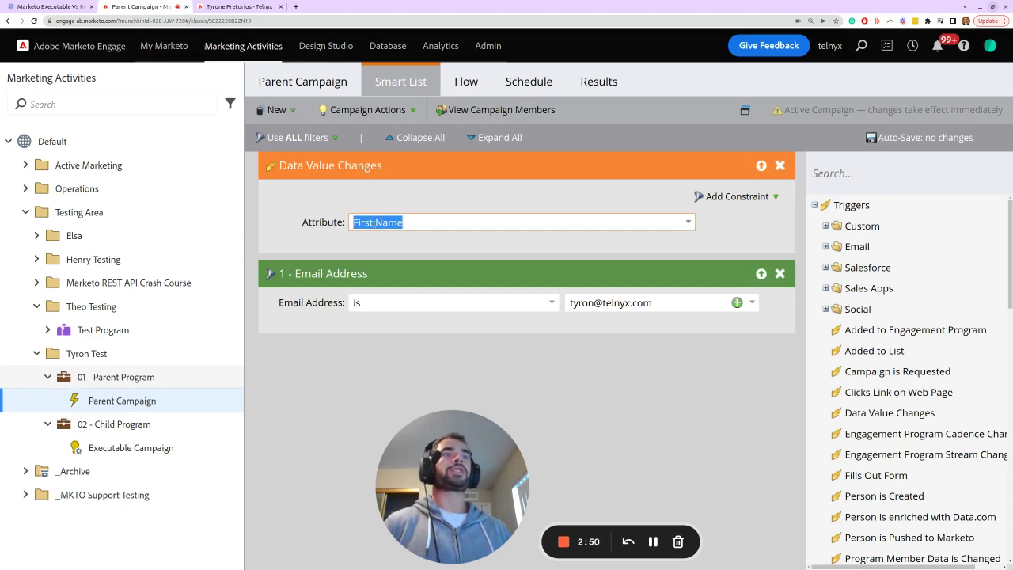
pyautogui.click(165, 448)
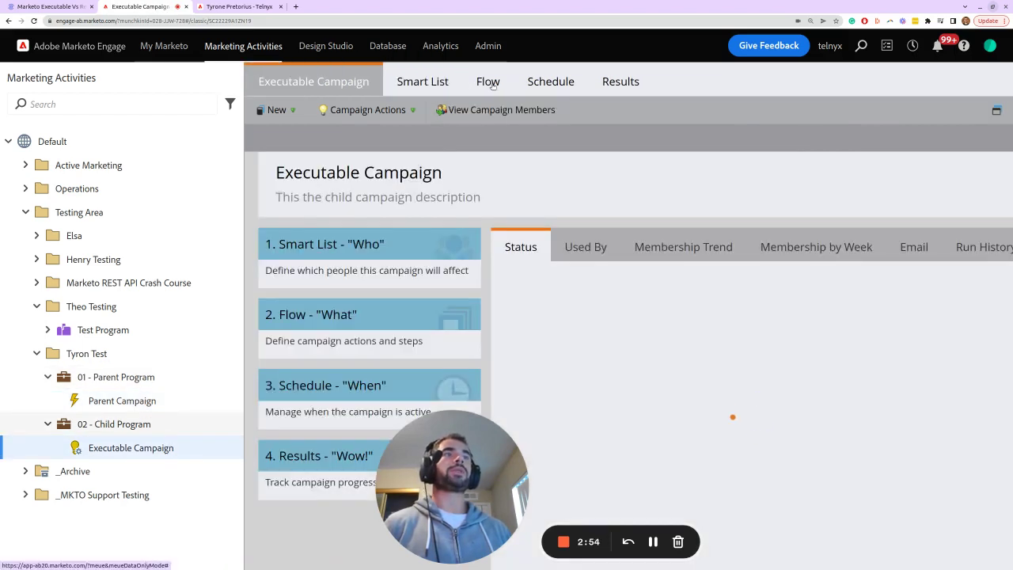
pyautogui.click(493, 86)
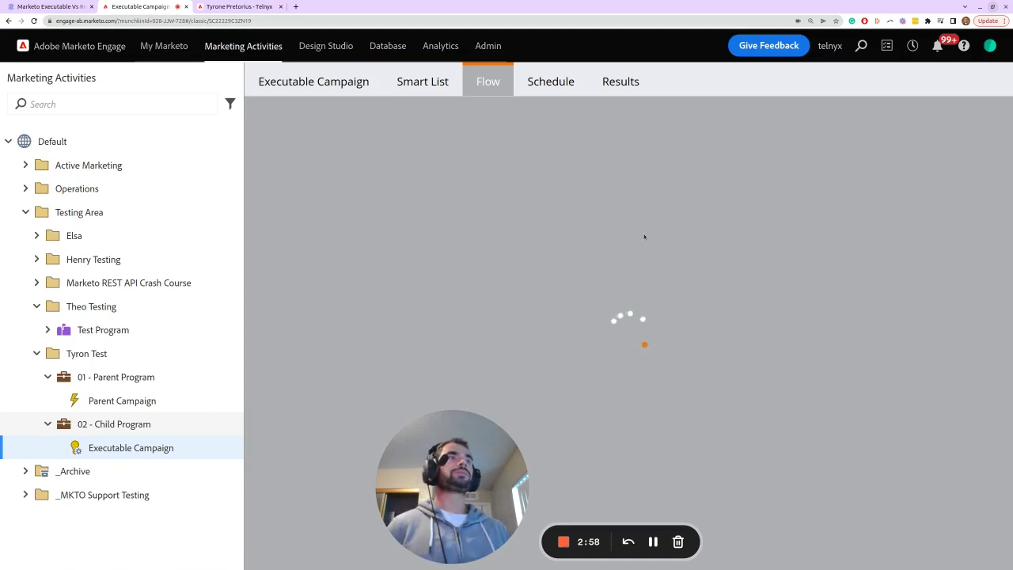
pyautogui.scroll(-3, 643, 233)
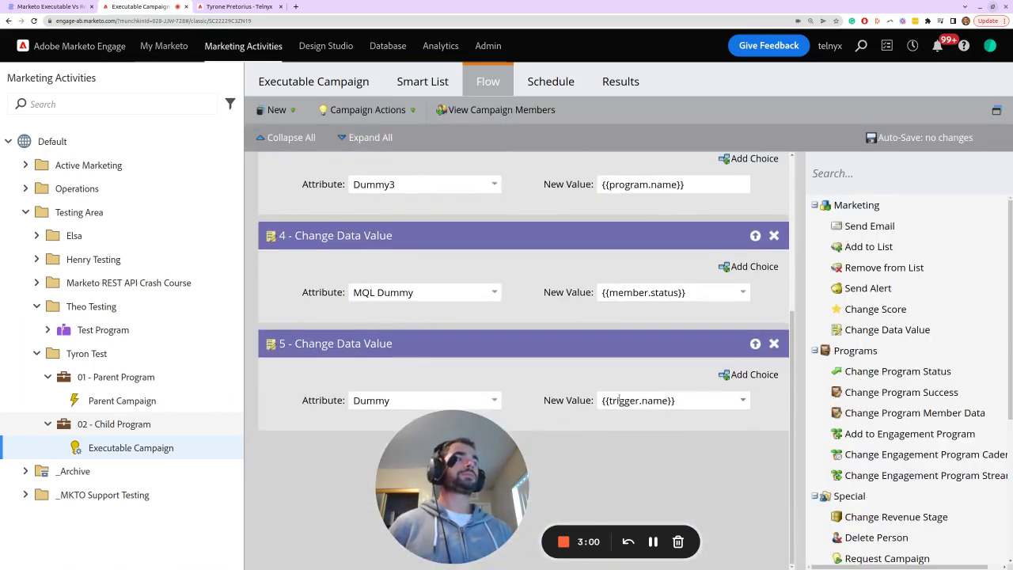
pyautogui.tripleClick(618, 399)
pyautogui.click(635, 439)
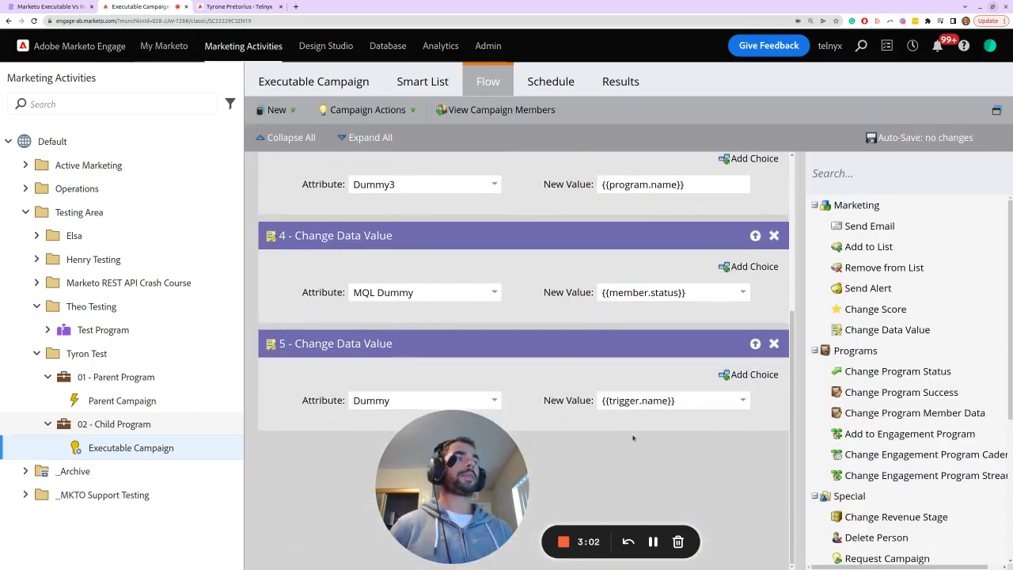
pyautogui.click(156, 400)
pyautogui.hotkey('ctrl', 'Tab')
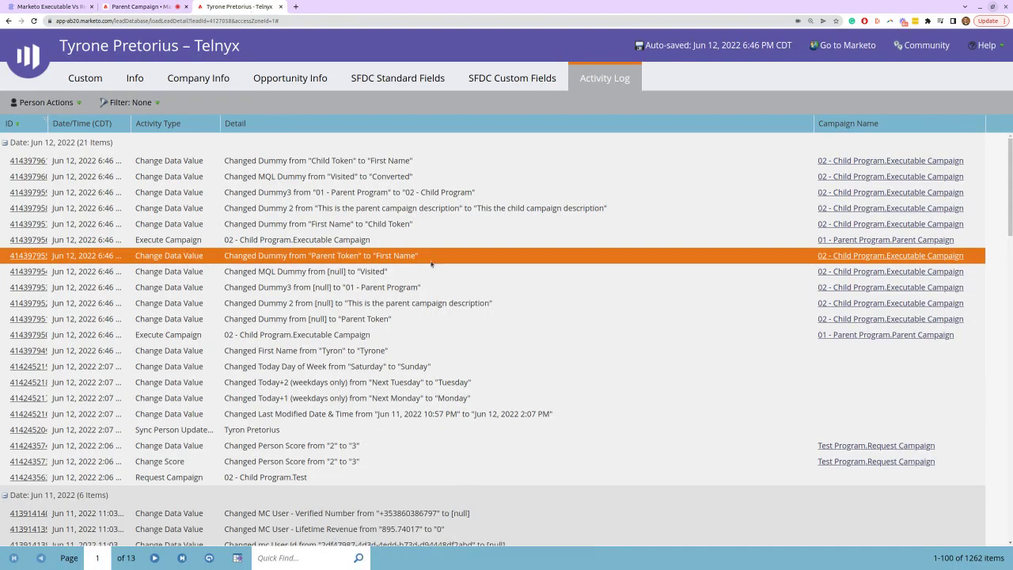
pyautogui.moveTo(966, 271); pyautogui.dragTo(968, 319)
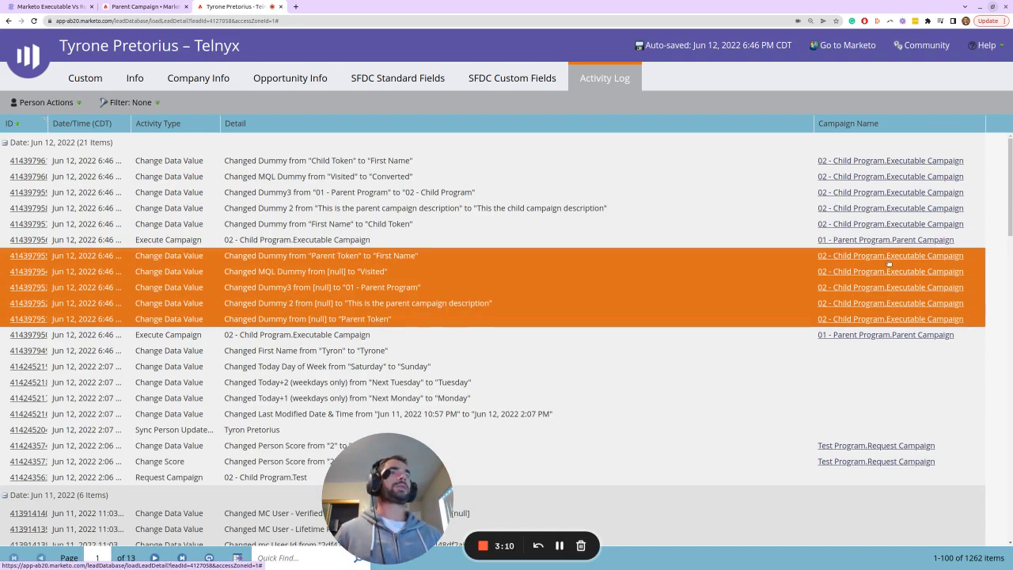
pyautogui.hotkey('ctrl', 'shift', 'Tab')
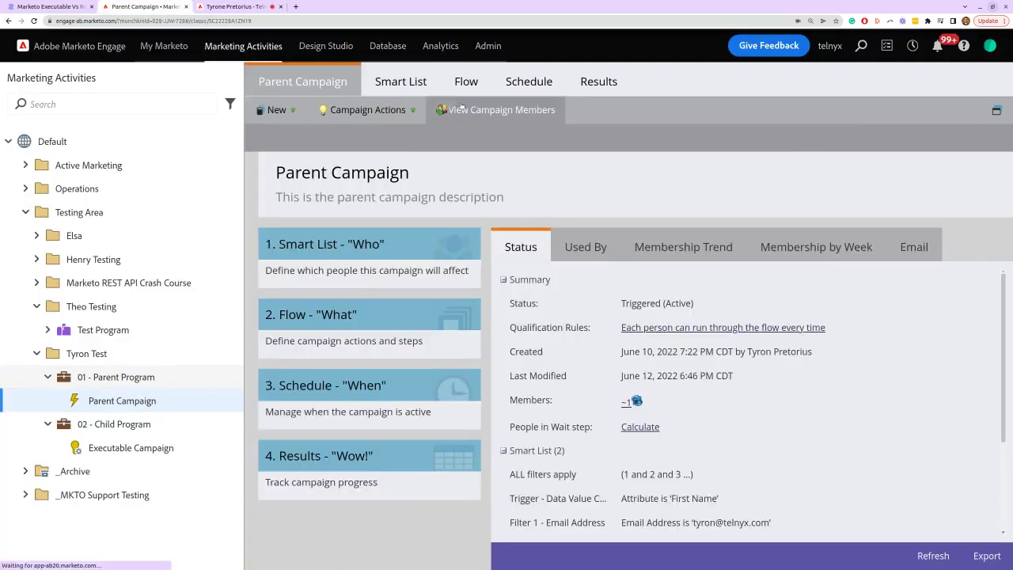
# Step: Inspect step 2's full executed campaign name in the Parent Campaign's Flow, then select 02 - Child Program
pyautogui.click(463, 82)
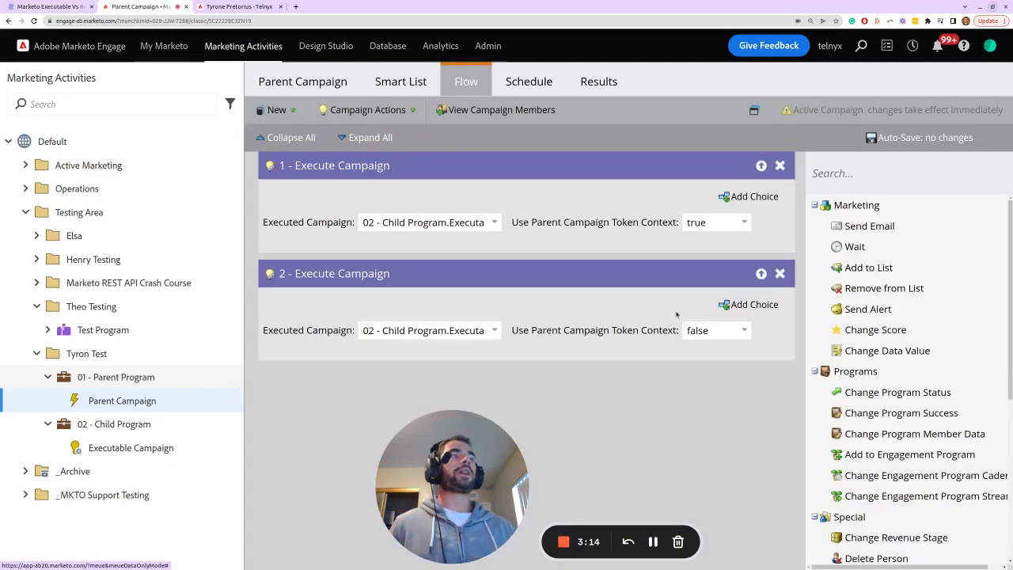
pyautogui.moveTo(447, 331); pyautogui.dragTo(510, 340)
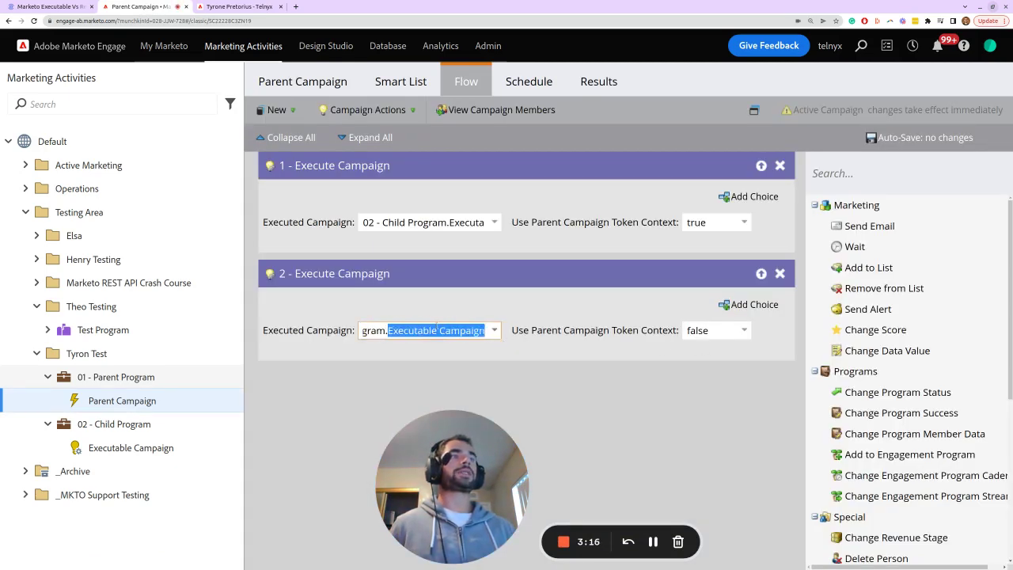
pyautogui.click(642, 377)
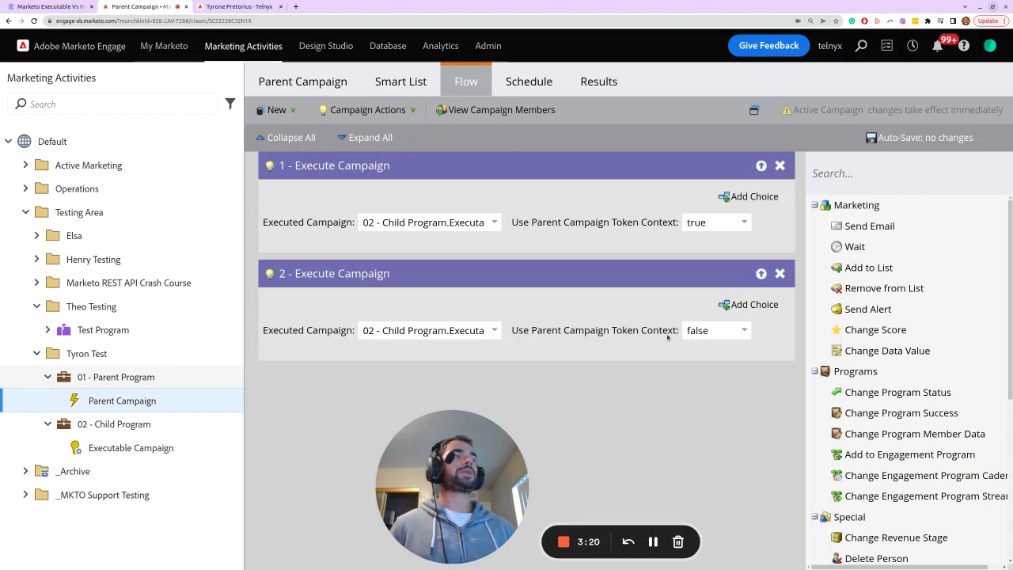
pyautogui.click(154, 424)
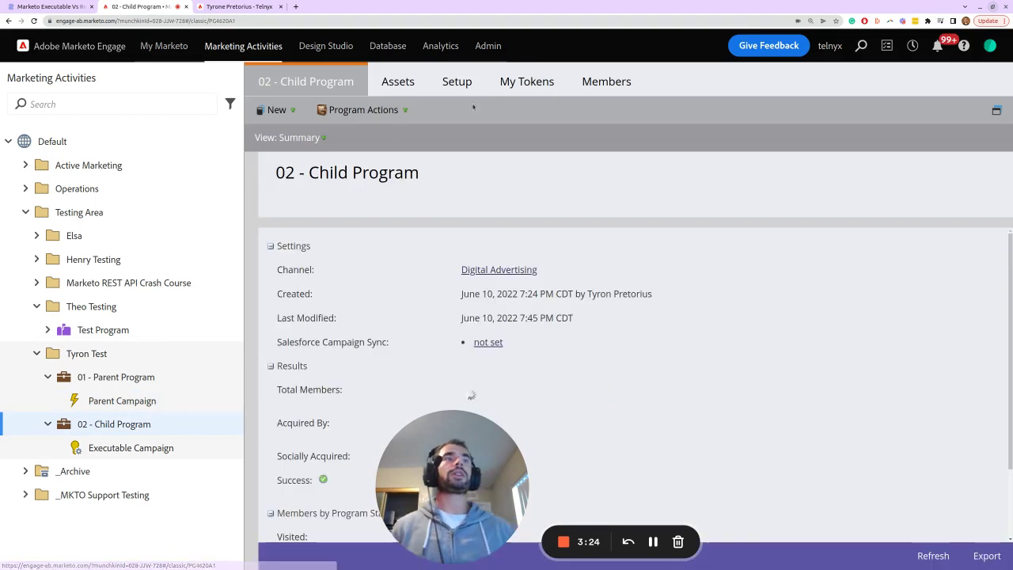
# Step: Look over 02 - Child Program's My Tokens and Members, then open Executable Campaign
pyautogui.click(529, 83)
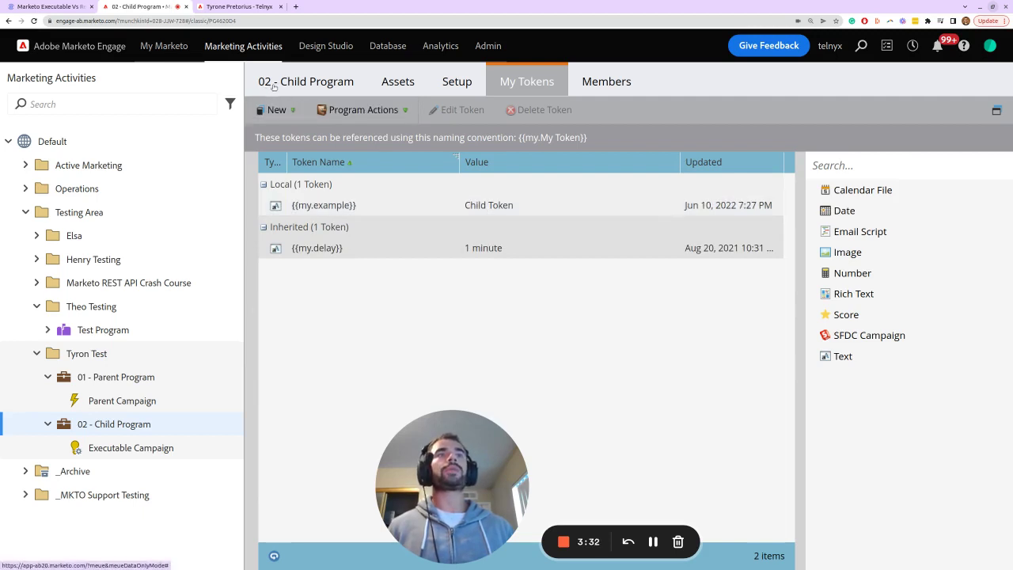
pyautogui.click(606, 82)
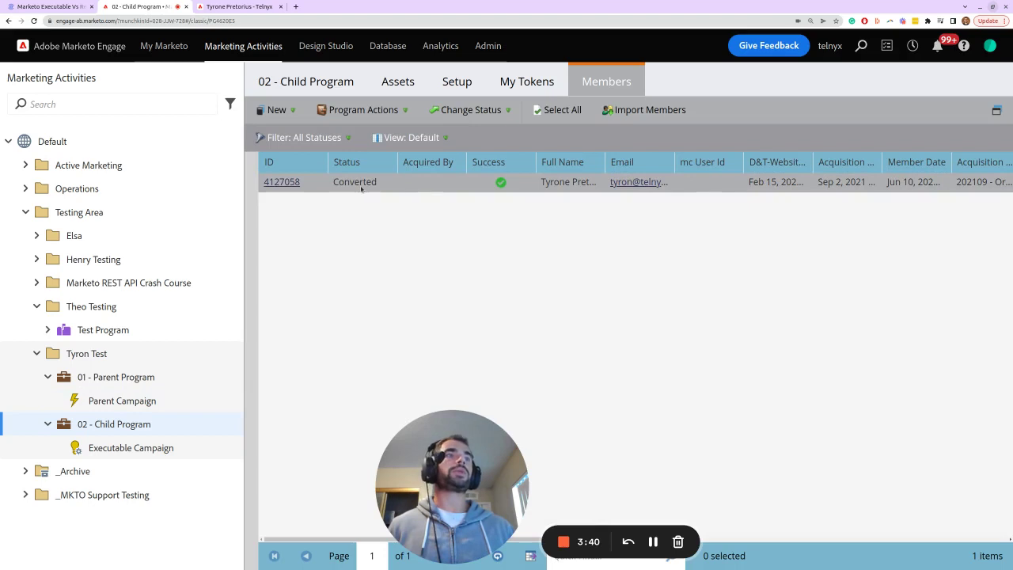
pyautogui.click(139, 448)
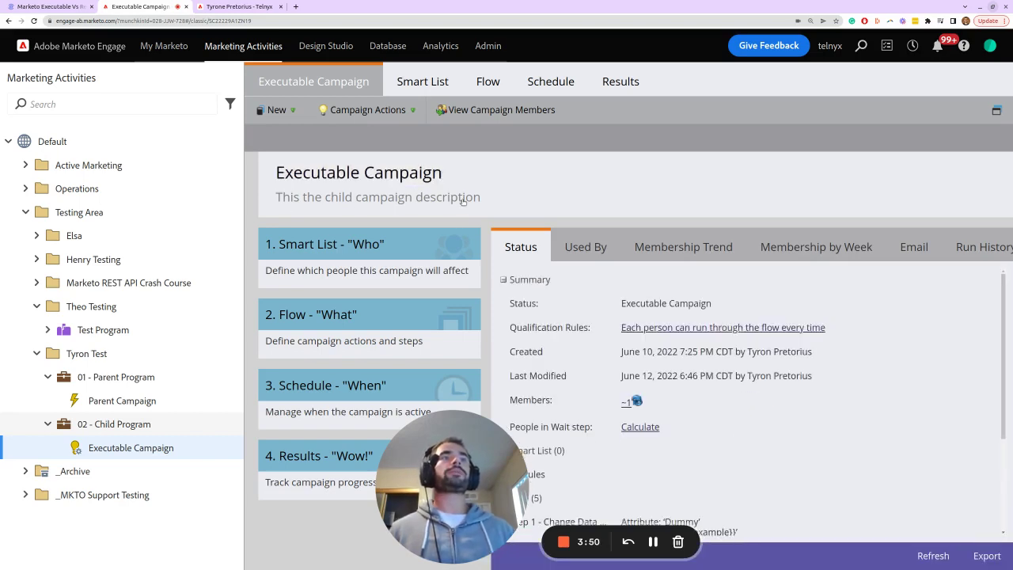
# Step: Highlight the five latest-run entries in the activity log, then show Executable Campaign's Flow
pyautogui.click(239, 6)
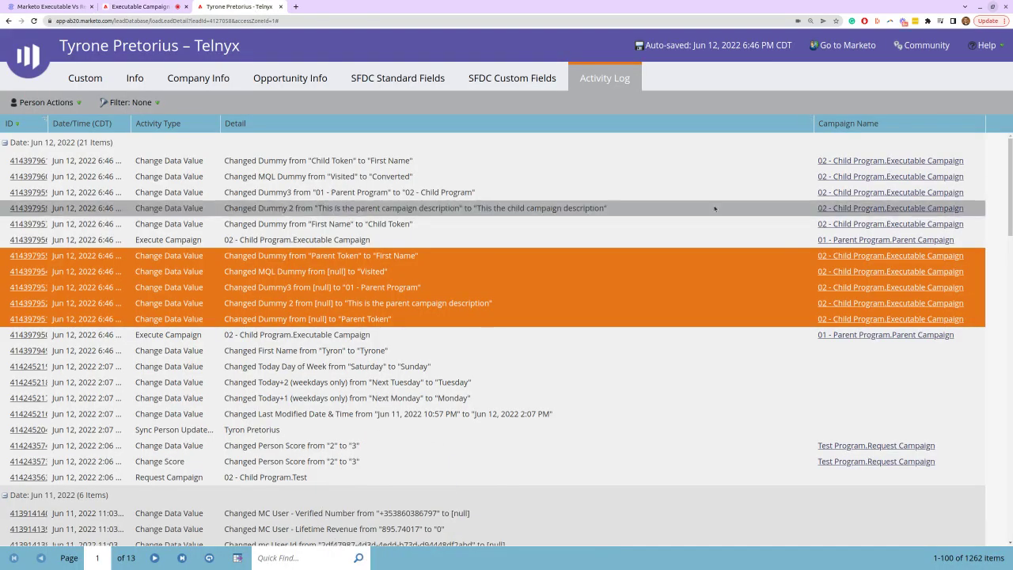
pyautogui.keyDown('ctrl'); pyautogui.click(782, 225); pyautogui.keyUp('ctrl')
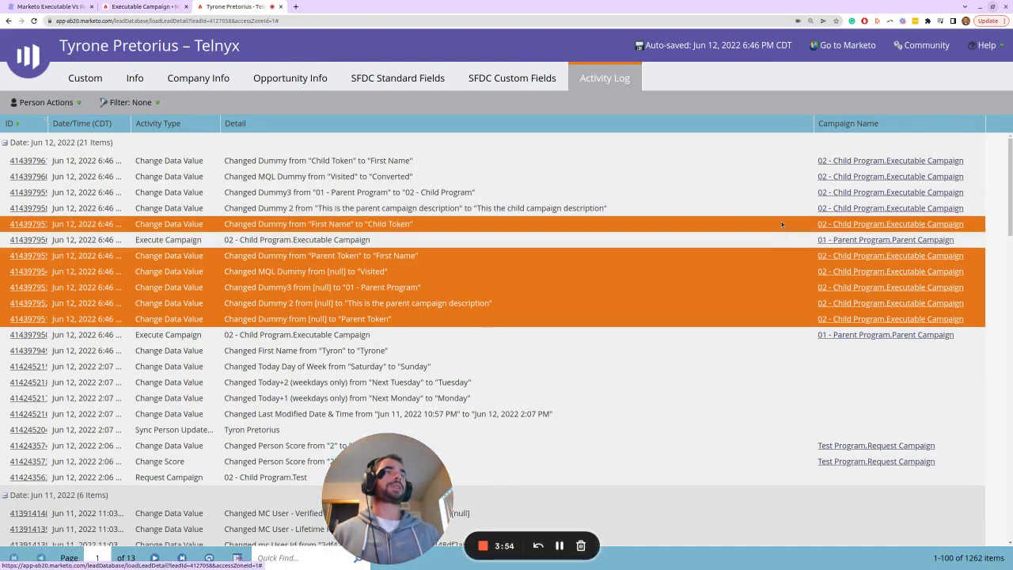
pyautogui.click(871, 366)
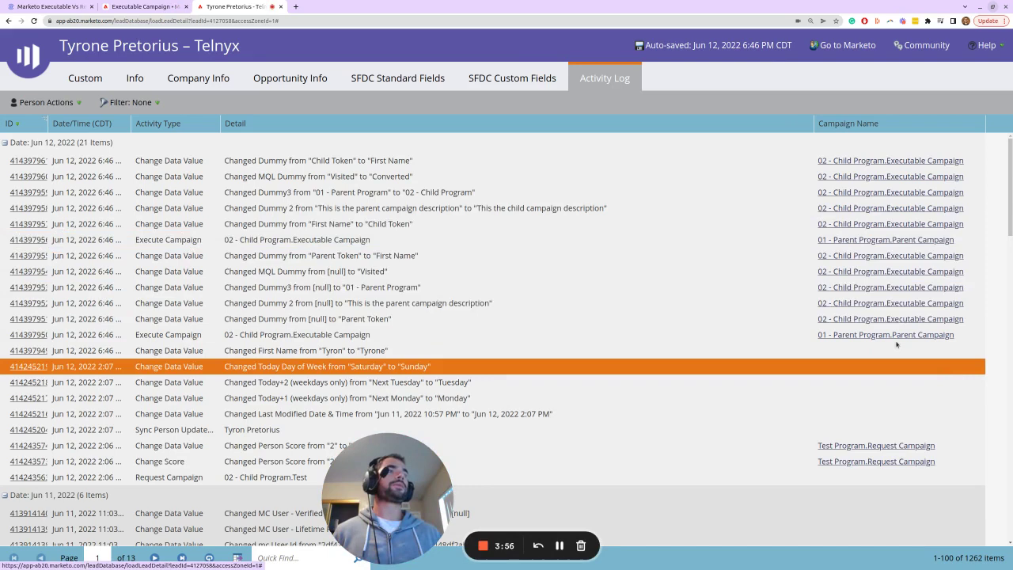
pyautogui.click(615, 225)
pyautogui.moveTo(406, 210); pyautogui.dragTo(415, 165)
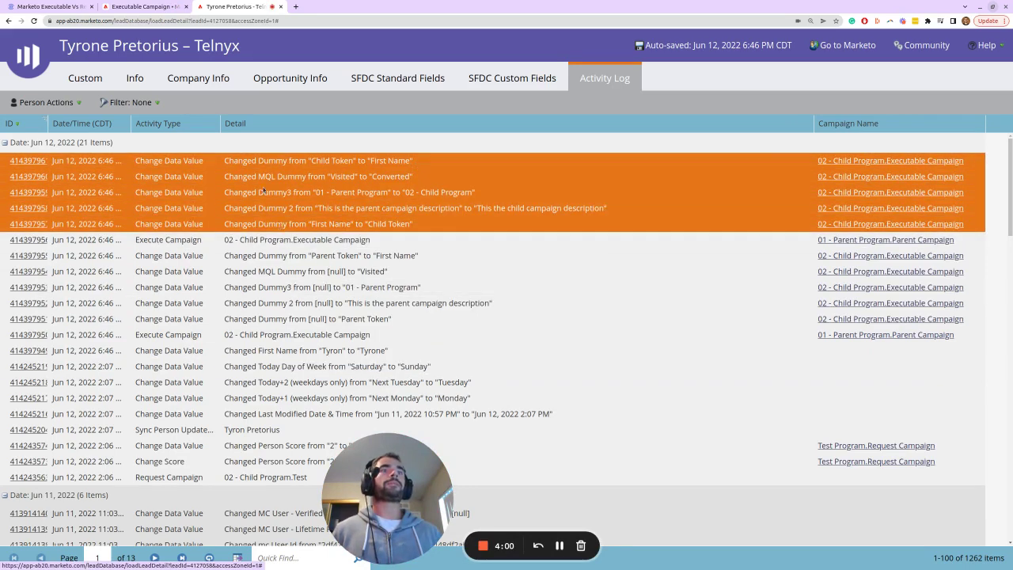
pyautogui.click(143, 6)
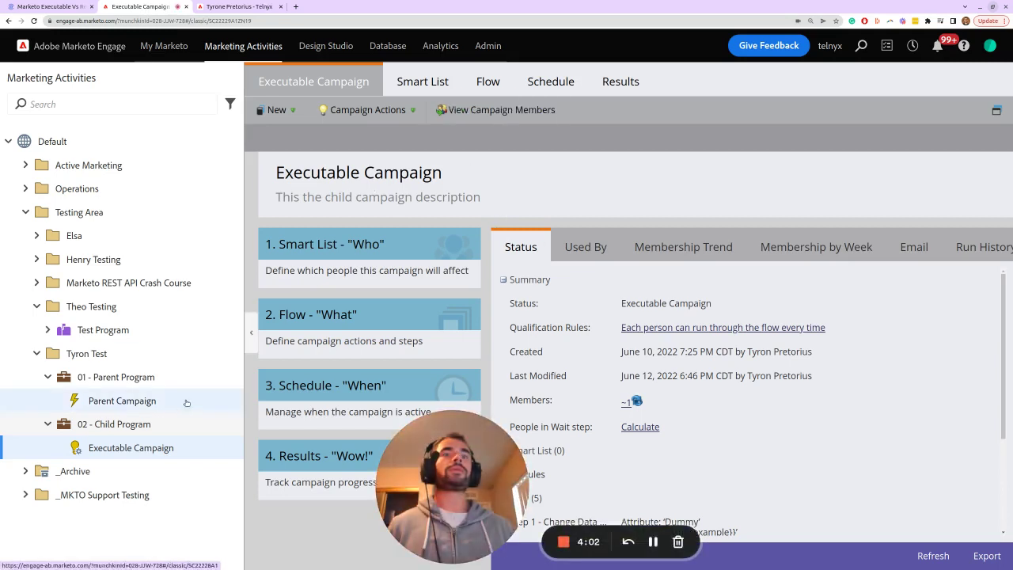
pyautogui.click(489, 83)
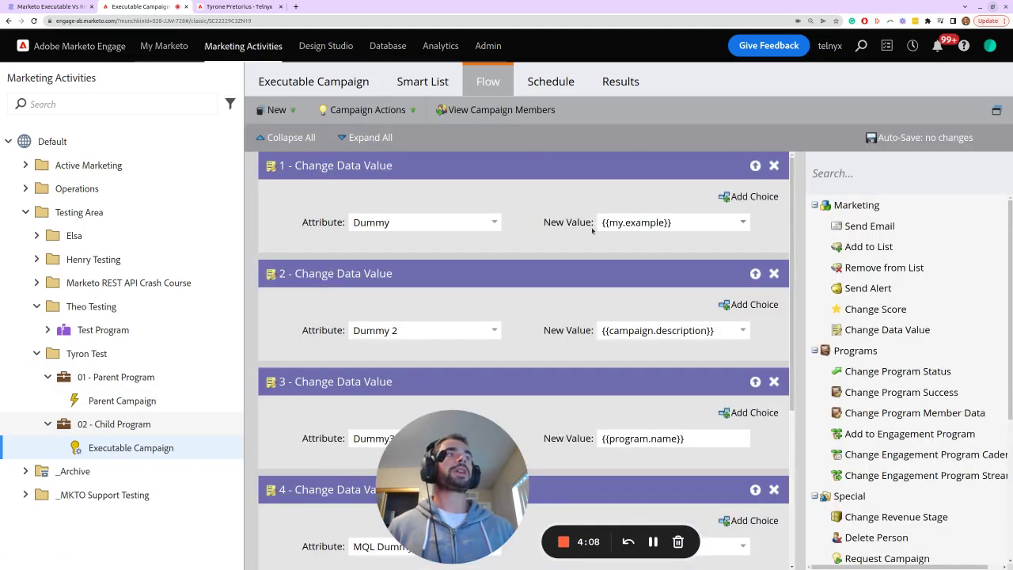
# Step: Check flow step 1's attribute and {{my.example}} token value against the activity log
pyautogui.click(413, 221)
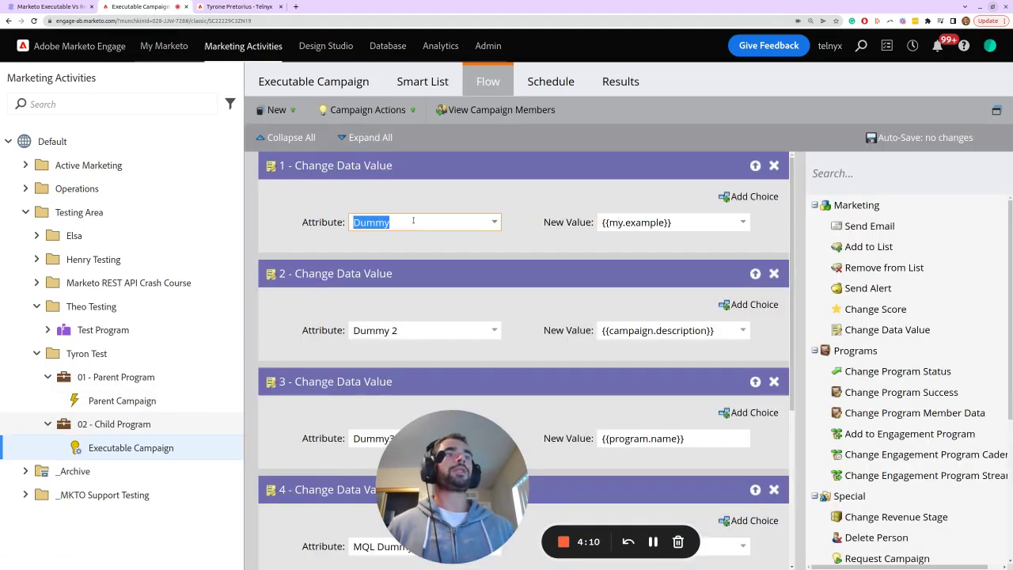
pyautogui.click(626, 224)
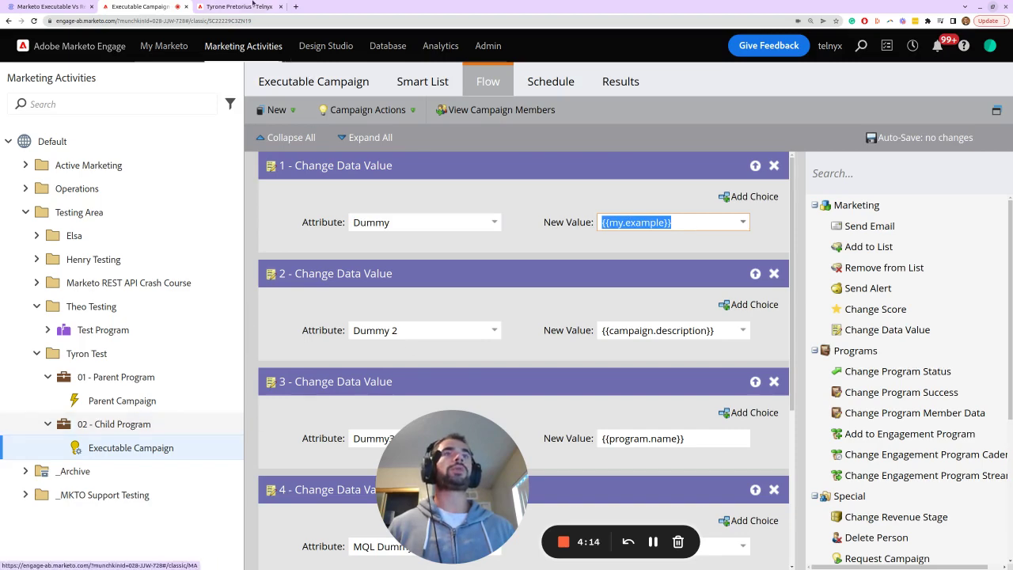
pyautogui.hotkey('ctrl', 'Tab')
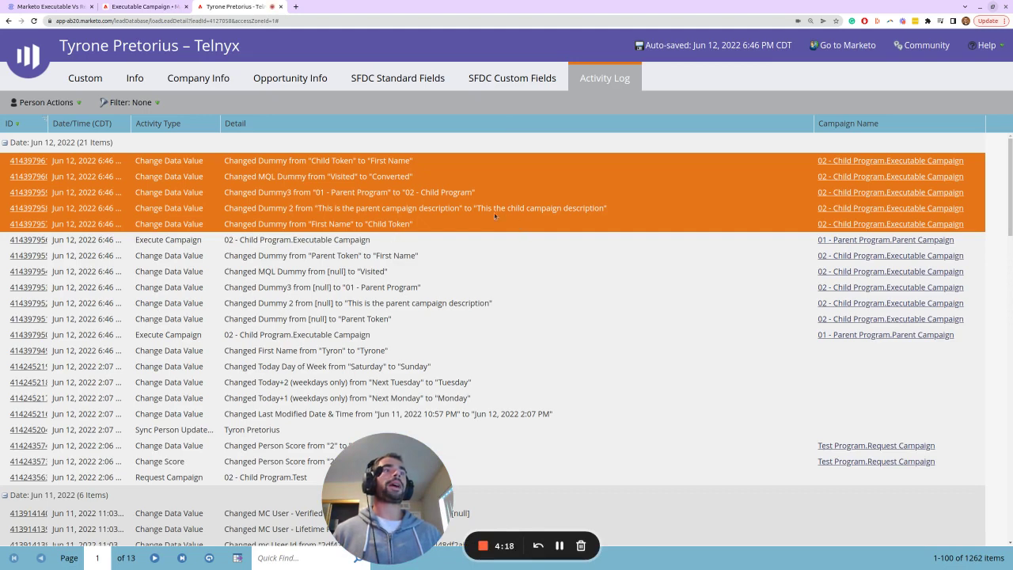
# Step: Match step 2's Dummy 2 {{campaign.description}} value with the logged description change
pyautogui.click(155, 6)
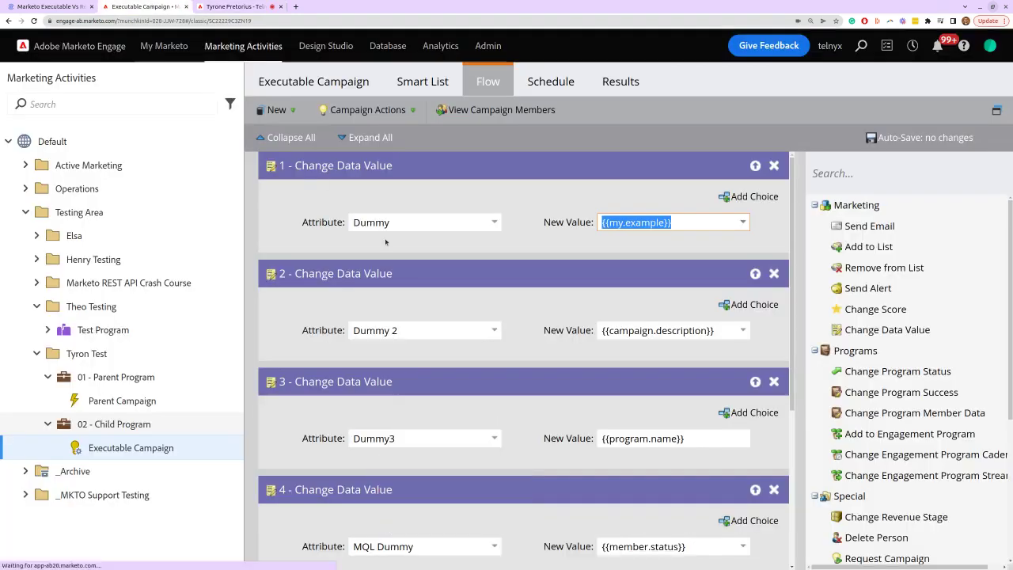
pyautogui.click(389, 330)
pyautogui.click(647, 332)
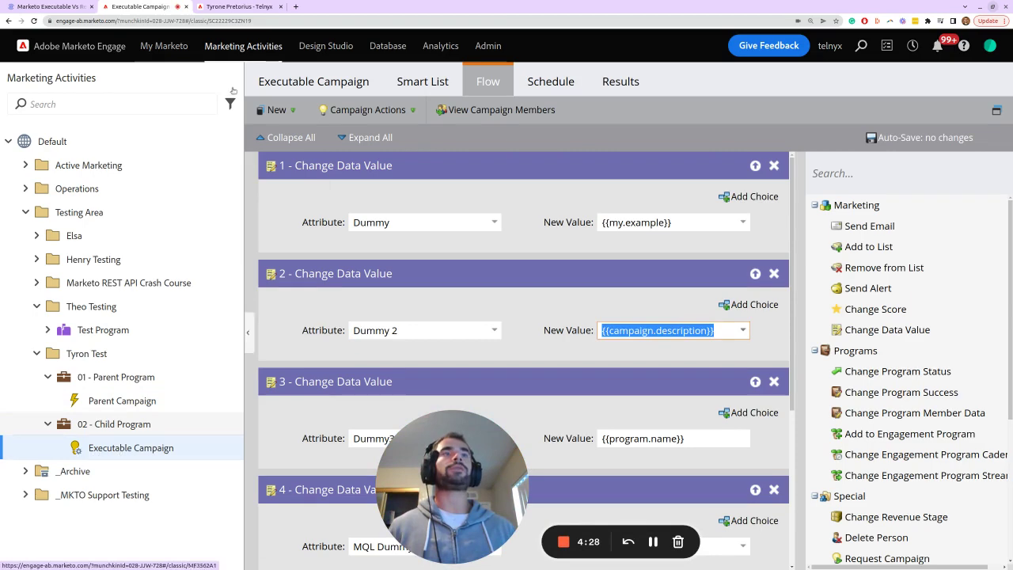
pyautogui.click(236, 6)
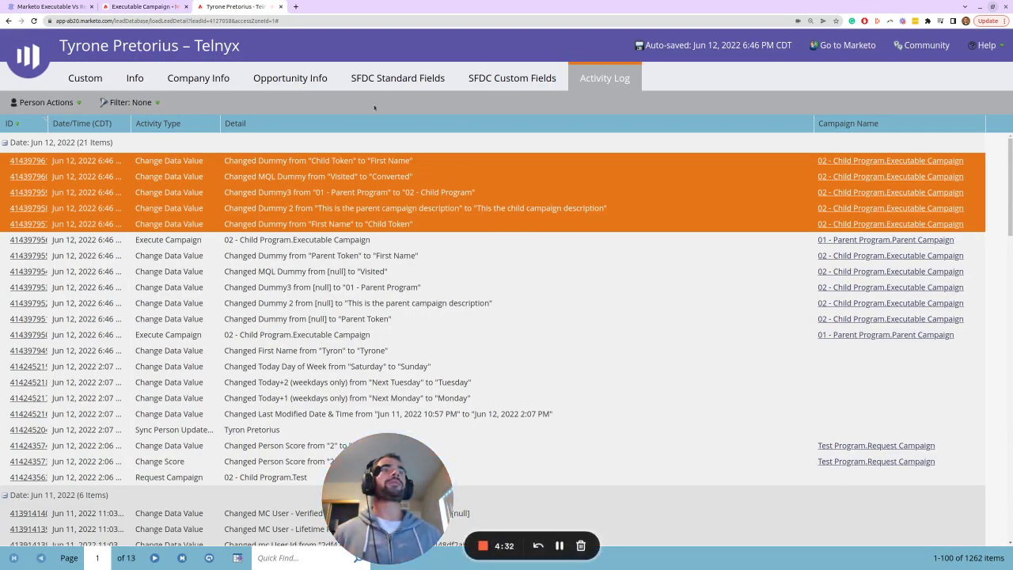
pyautogui.click(173, 7)
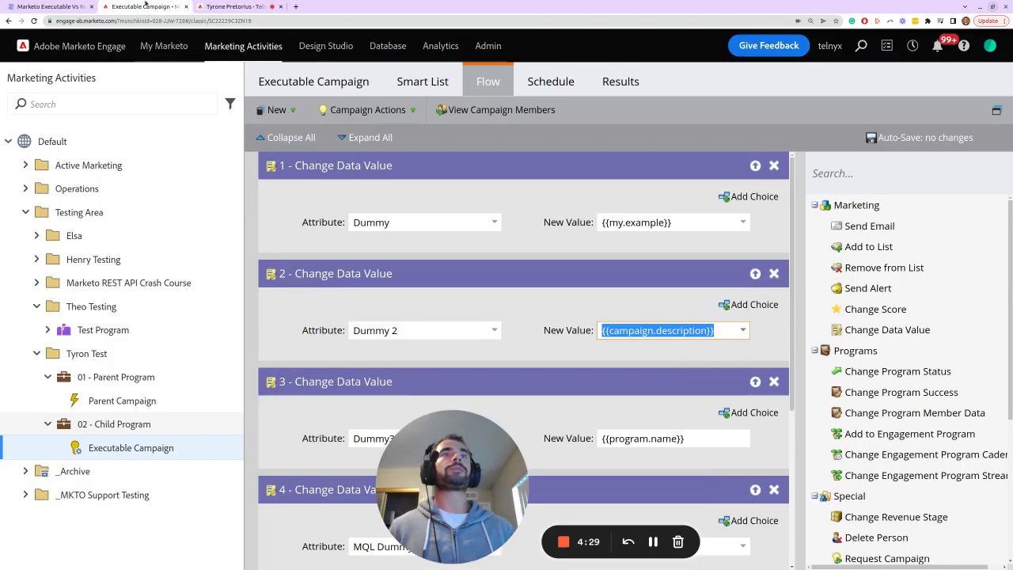
# Step: Compare step 3's {{program.name}} value with the logged MQL Dummy change to Converted
pyautogui.click(636, 439)
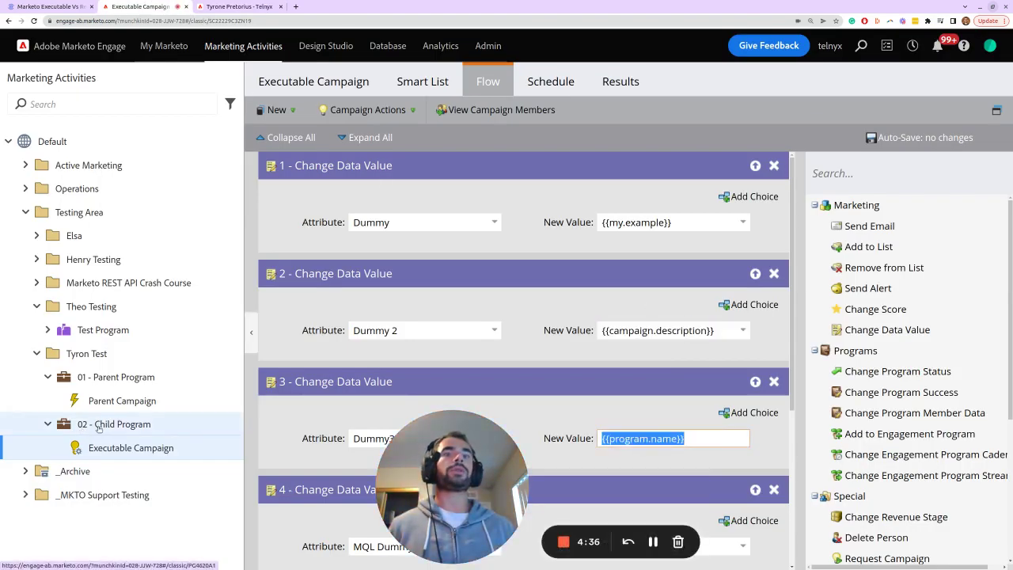
pyautogui.click(250, 6)
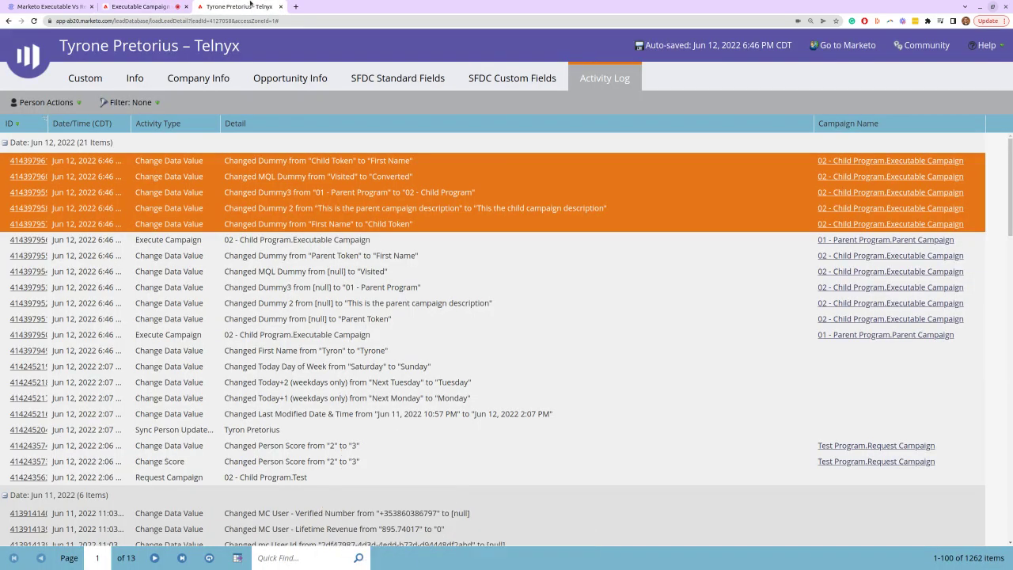
pyautogui.click(401, 179)
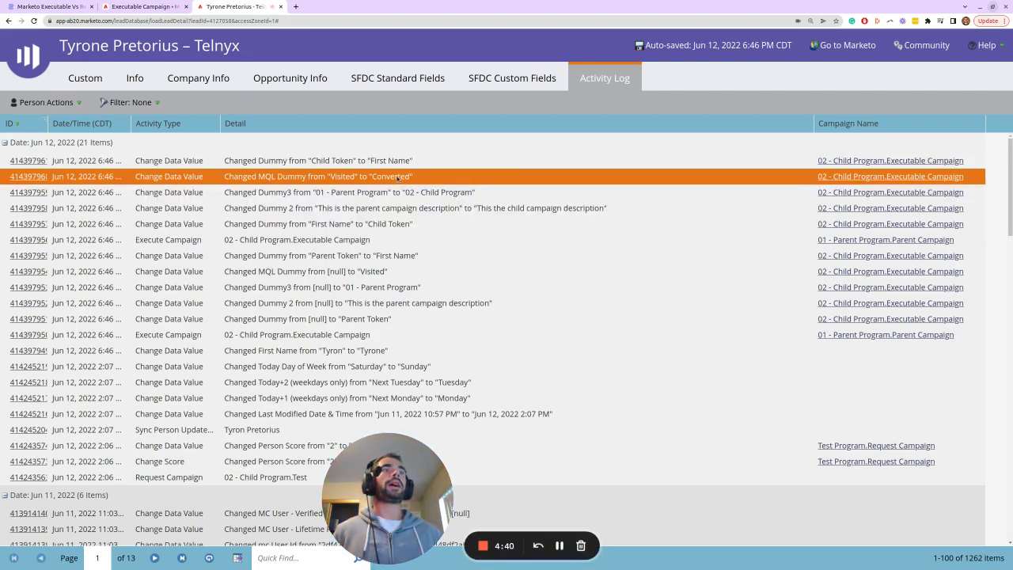
pyautogui.click(149, 6)
# Step: Compare the lower flow steps with the activity log and glance at the Smart List
pyautogui.scroll(-2, 653, 394)
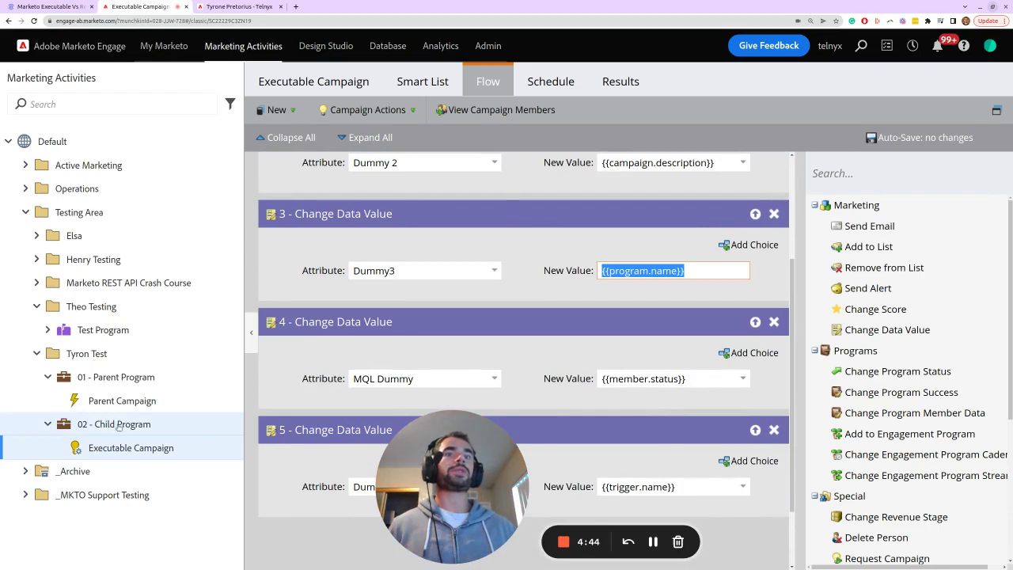
pyautogui.click(229, 10)
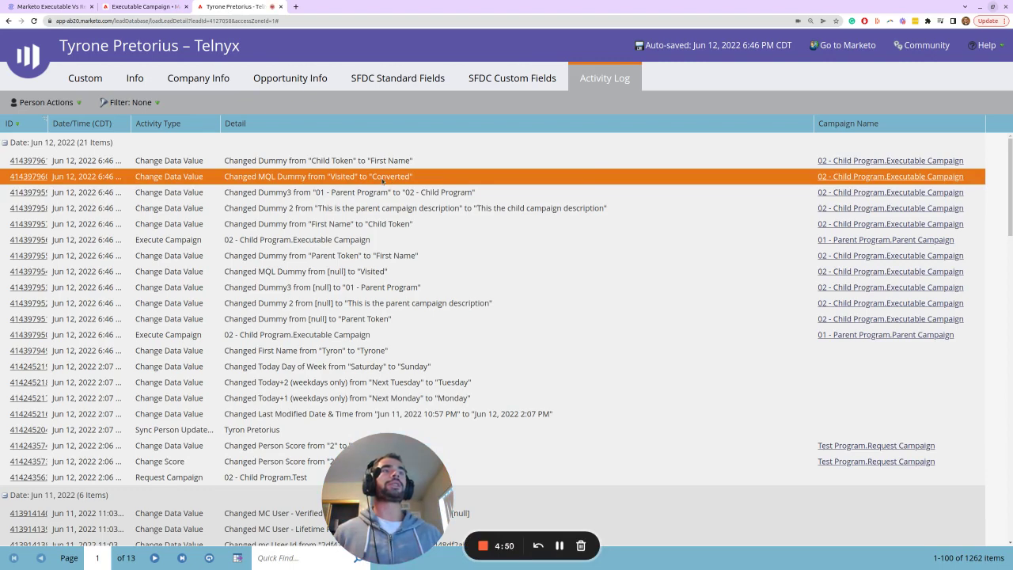
pyautogui.click(142, 6)
pyautogui.scroll(-2, 665, 385)
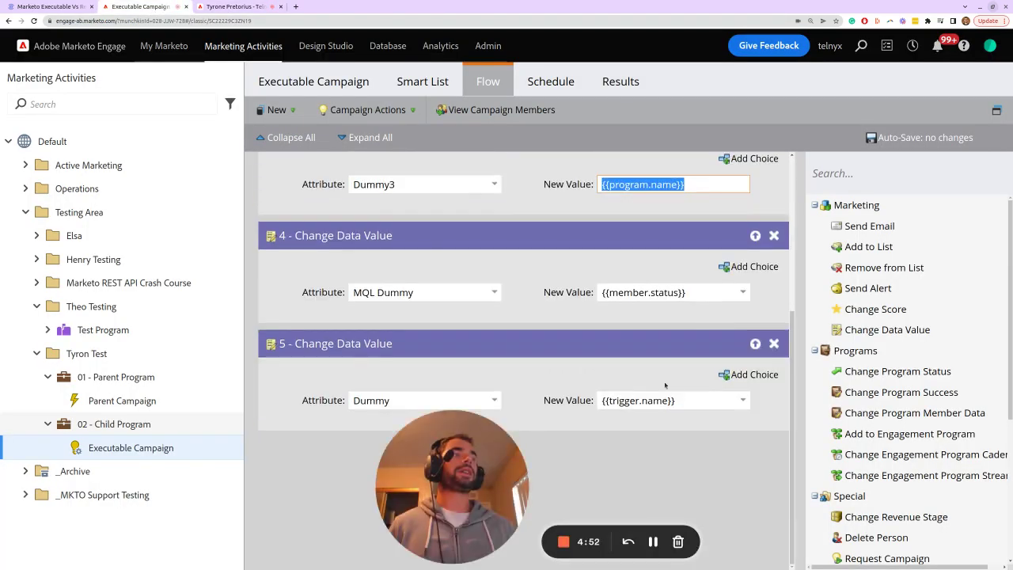
pyautogui.click(678, 401)
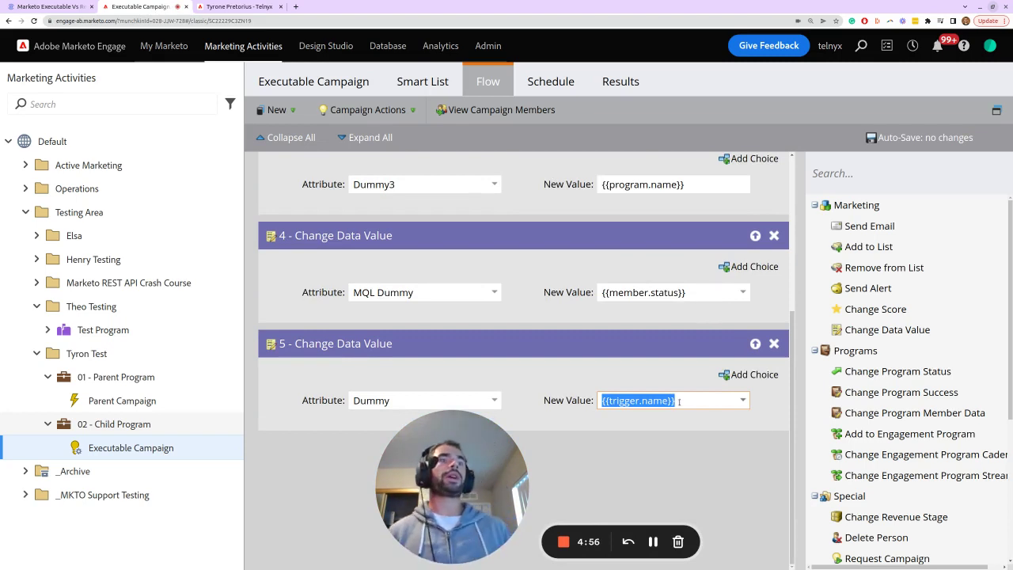
pyautogui.click(421, 82)
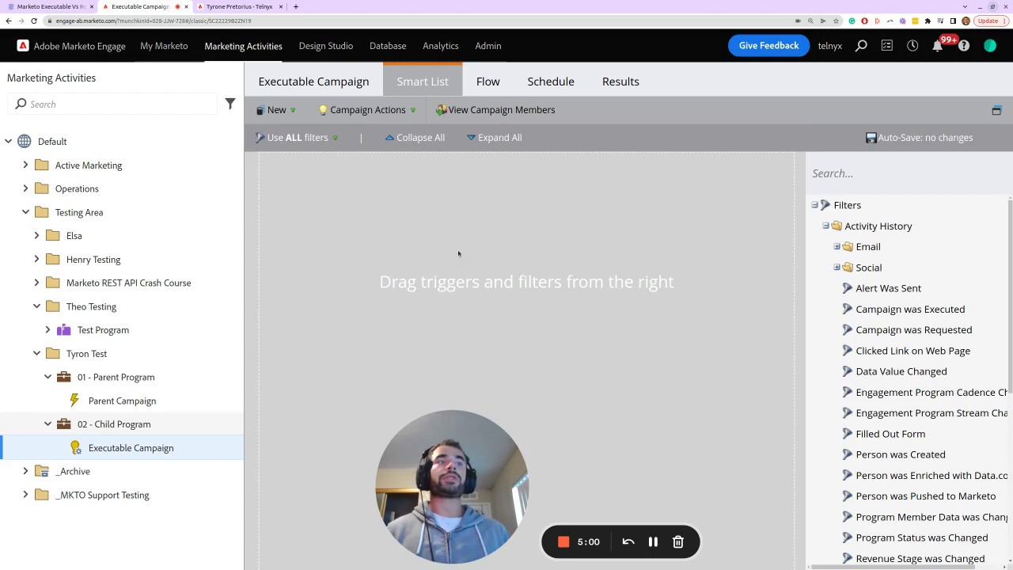
pyautogui.click(487, 83)
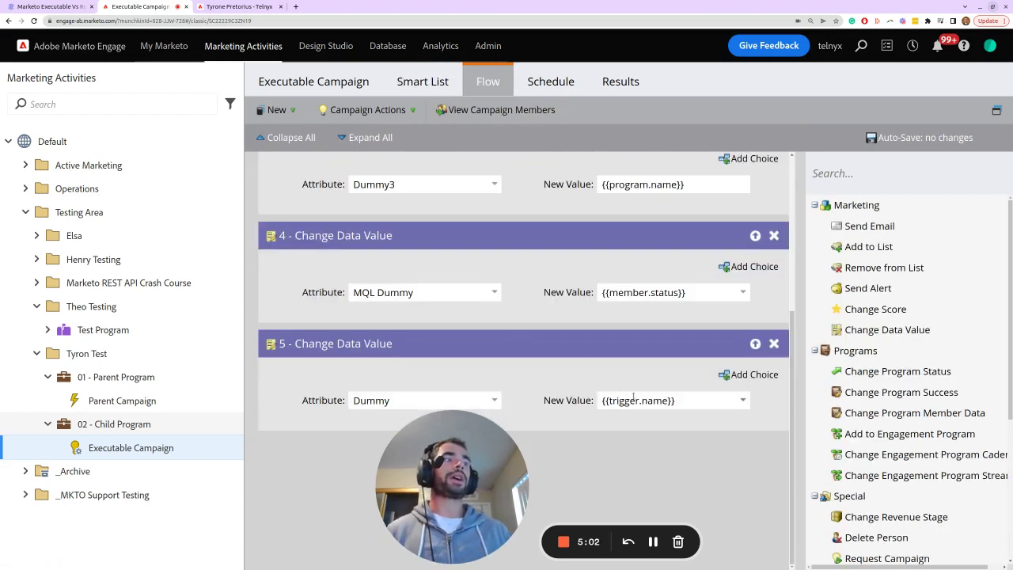
pyautogui.click(603, 402)
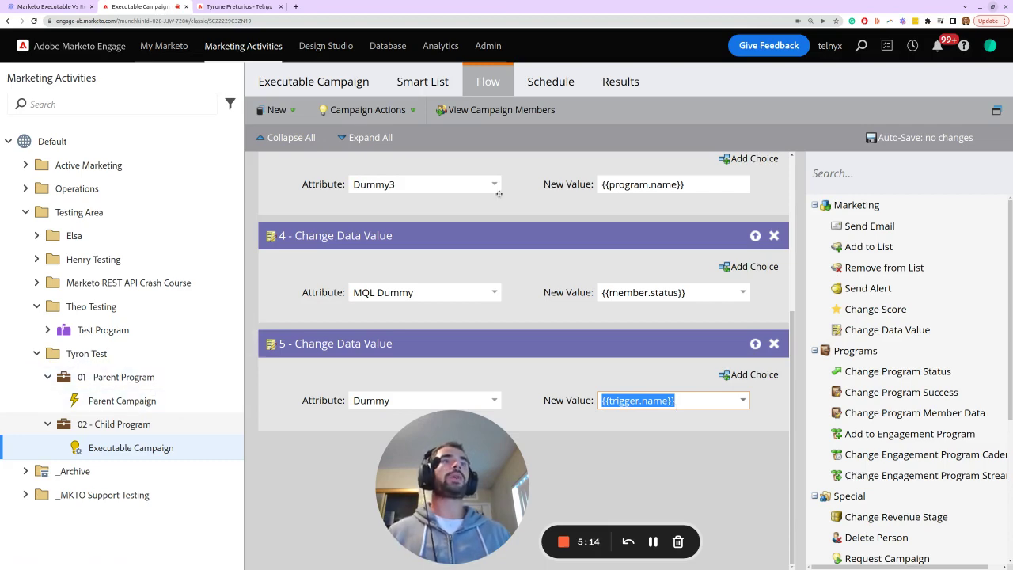
# Step: Re-check step 5's {{trigger.name}} value against the log, then open Parent Campaign
pyautogui.click(230, 8)
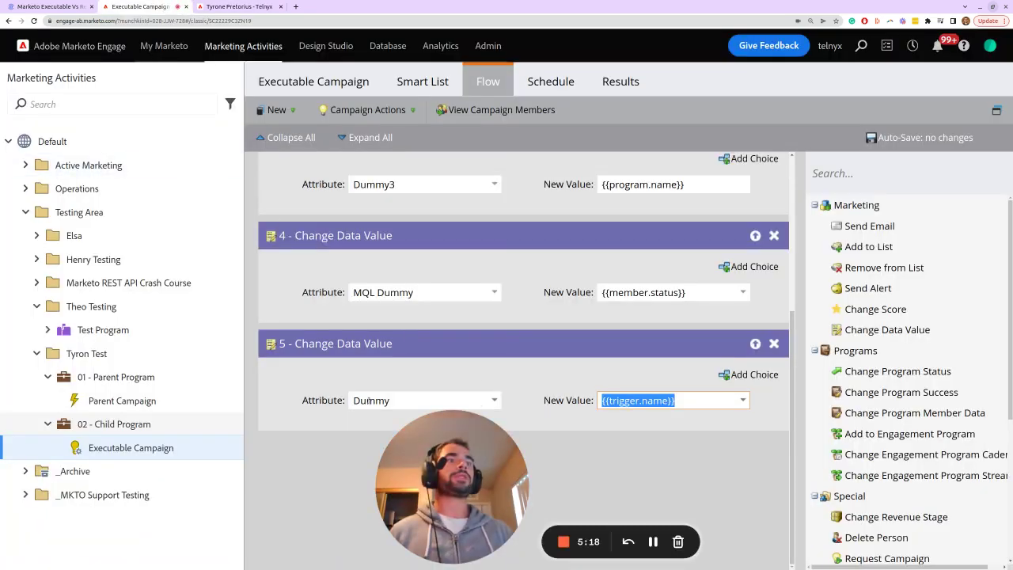
pyautogui.hotkey('shift', 'Tab')
pyautogui.click(237, 6)
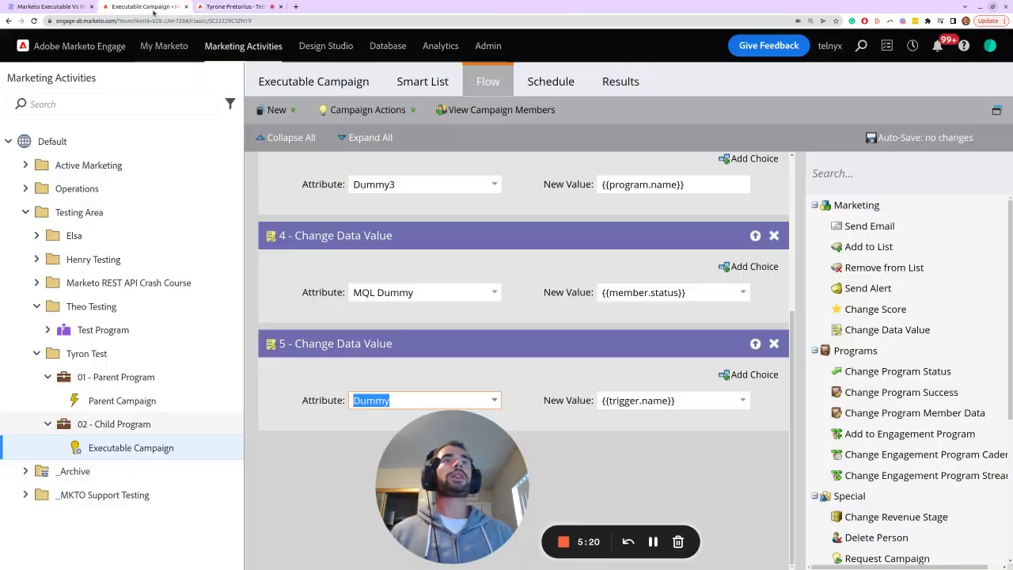
pyautogui.hotkey('ctrl', 'shift', 'Tab')
pyautogui.tripleClick(643, 401)
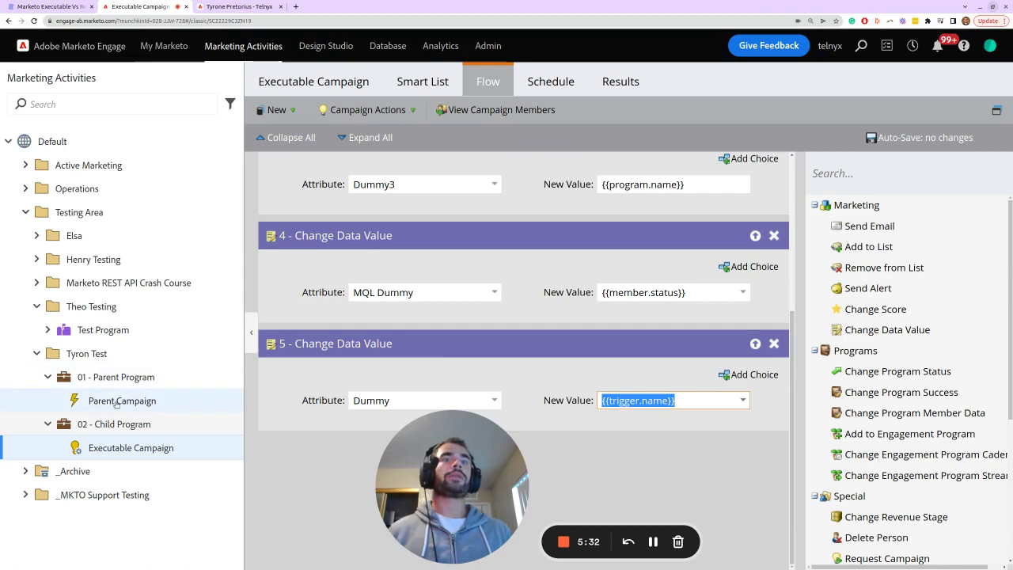
pyautogui.click(231, 6)
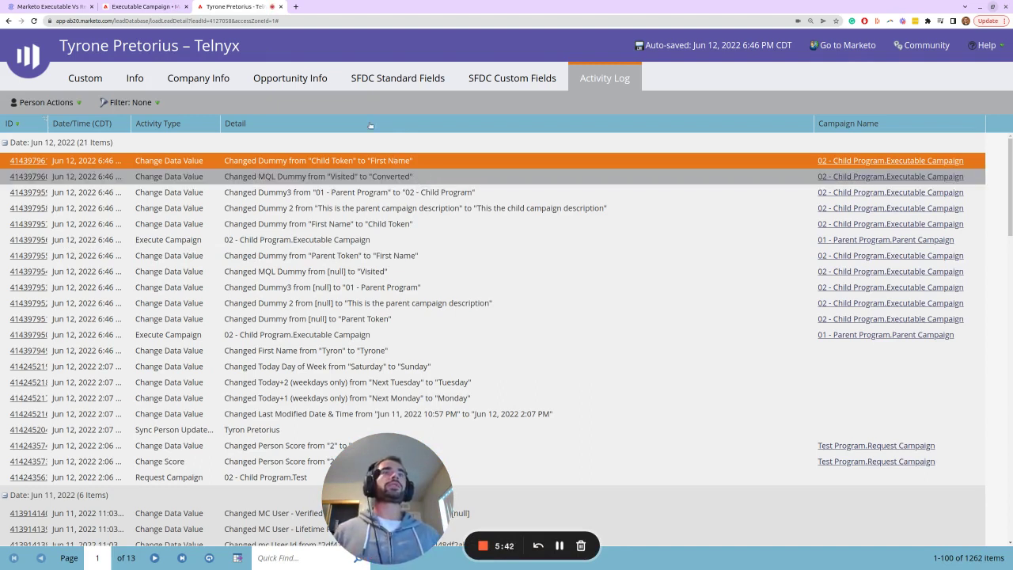
pyautogui.click(139, 6)
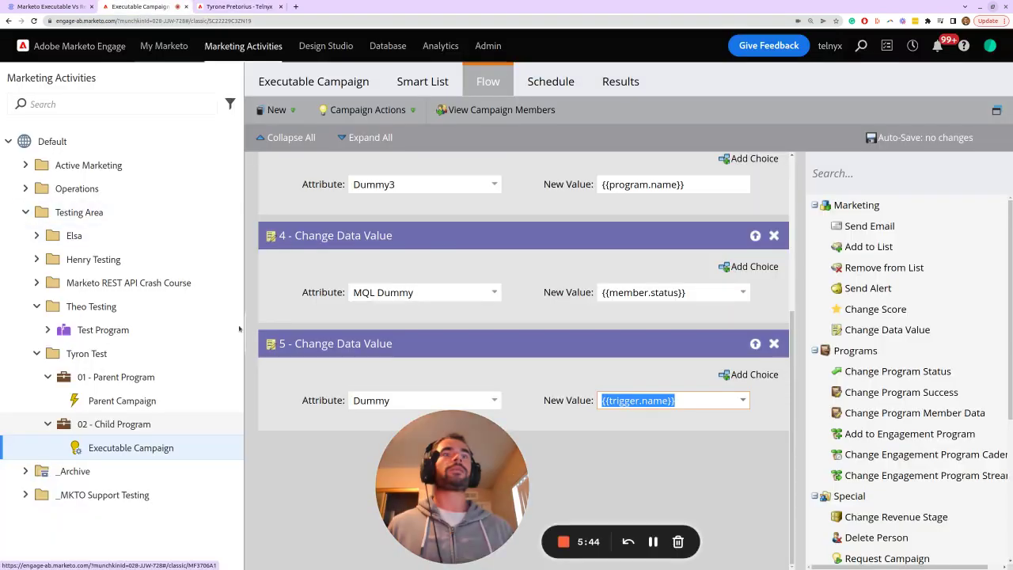
pyautogui.click(145, 401)
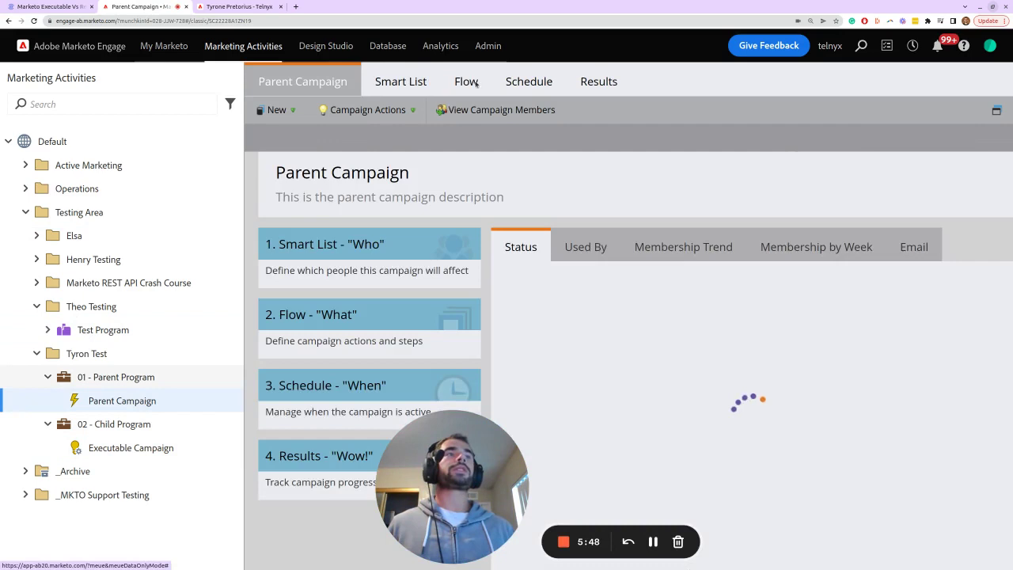
# Step: View the Parent Campaign's flow, then highlight 'via API' in the blog post heading
pyautogui.click(475, 83)
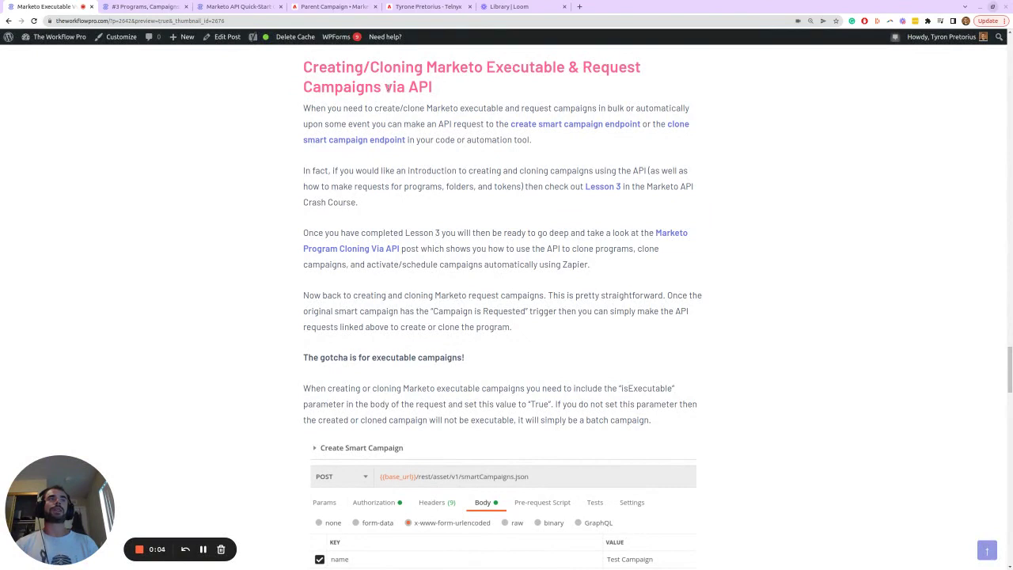
pyautogui.moveTo(387, 89); pyautogui.dragTo(436, 88)
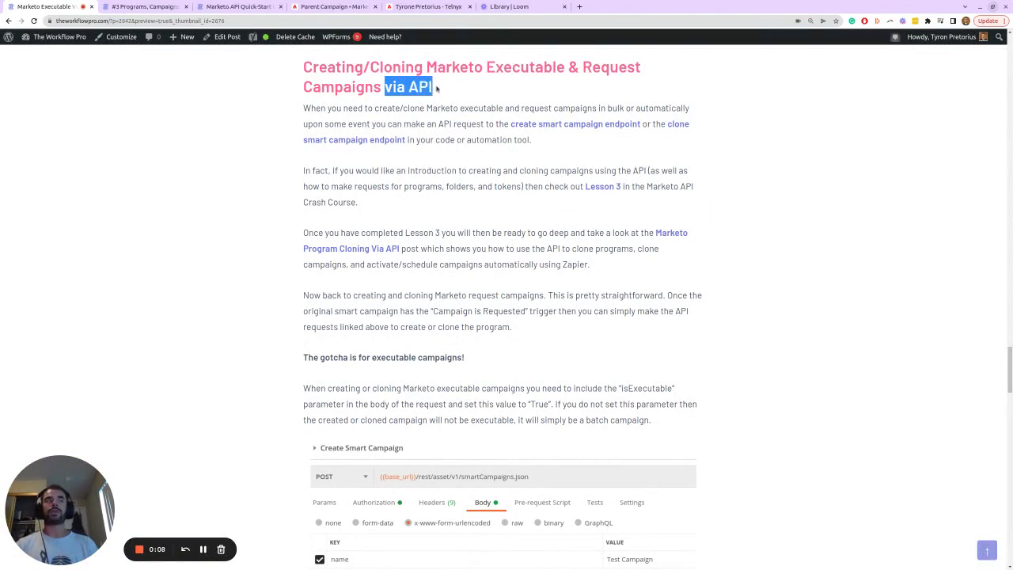
pyautogui.click(625, 204)
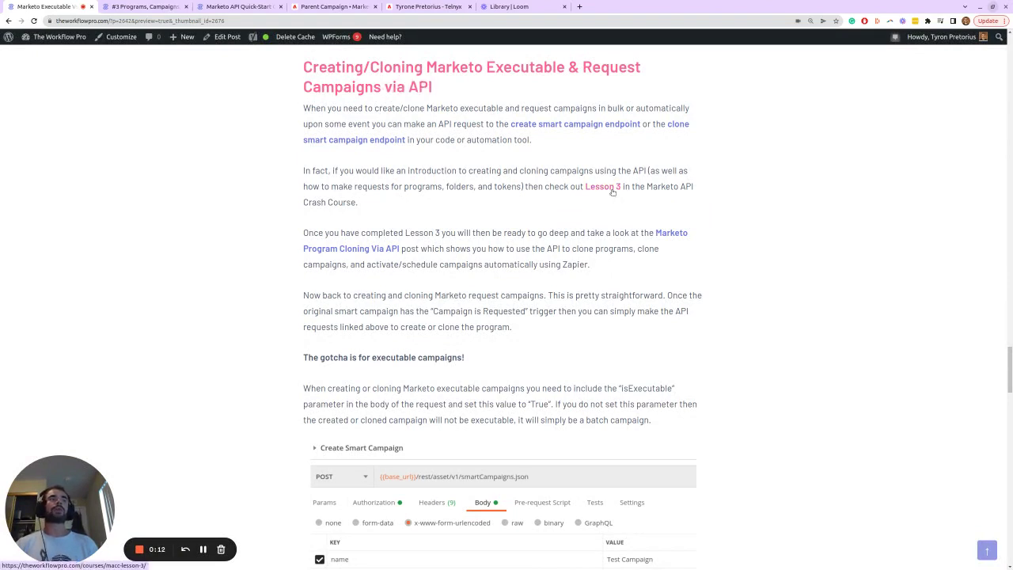
pyautogui.hotkey('ctrl', 'Tab')
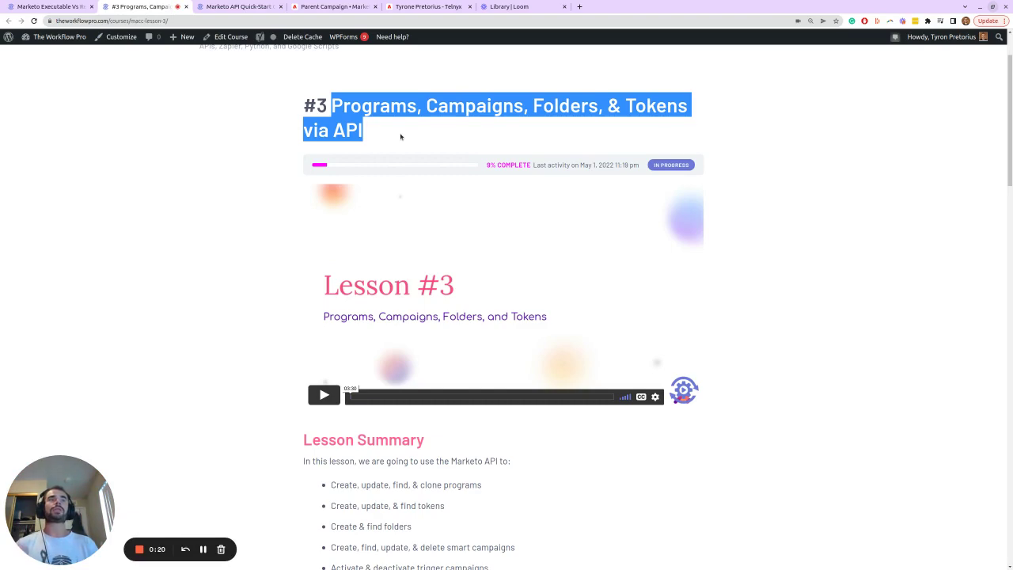
pyautogui.hotkey('ctrl', 'shift', 'Tab')
# Step: Highlight the create-campaign and 'Cloning an executable campaign' example captions in the post
pyautogui.scroll(-2, 440, 277)
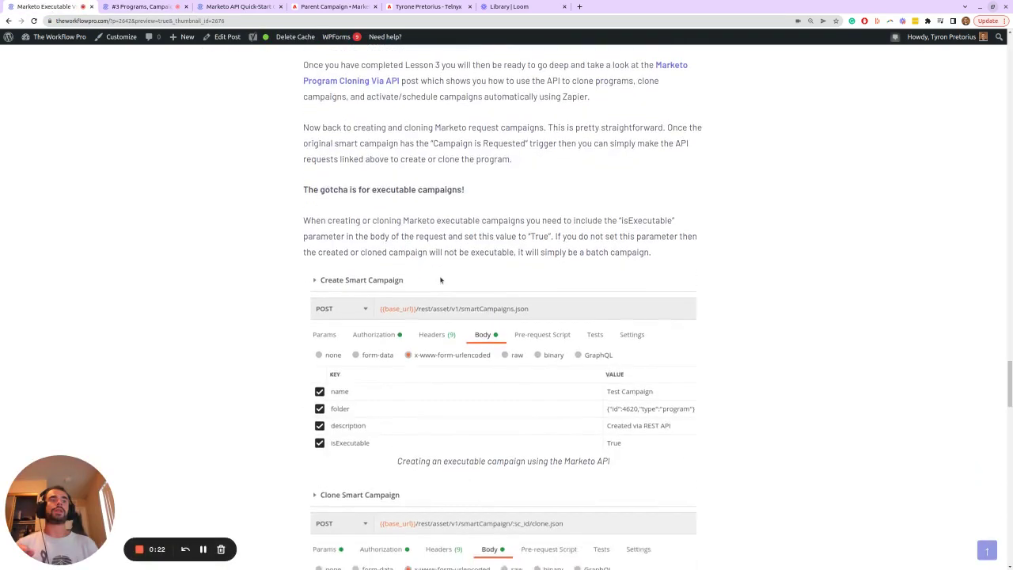
pyautogui.scroll(-3, 441, 279)
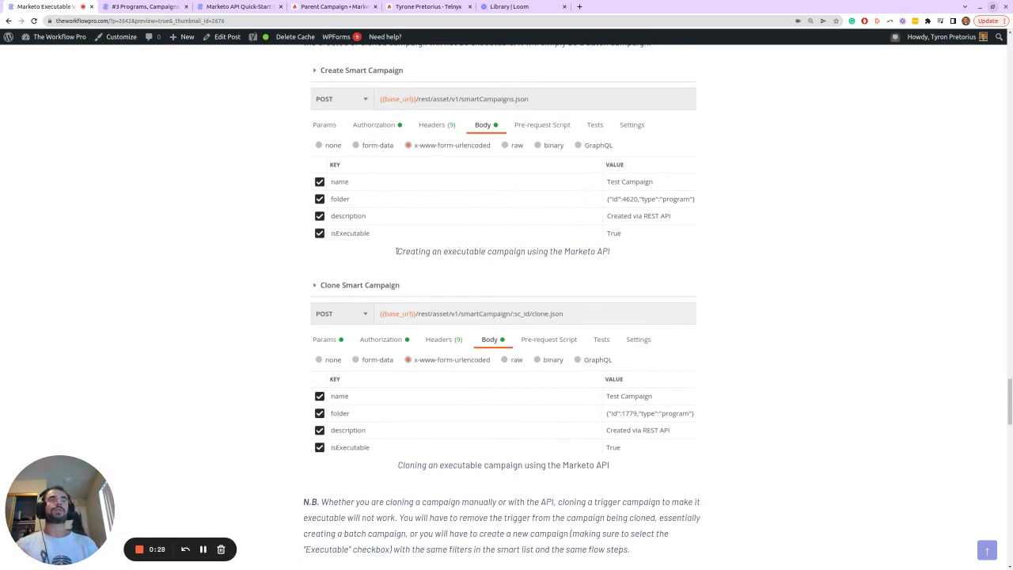
pyautogui.moveTo(397, 251); pyautogui.dragTo(527, 251)
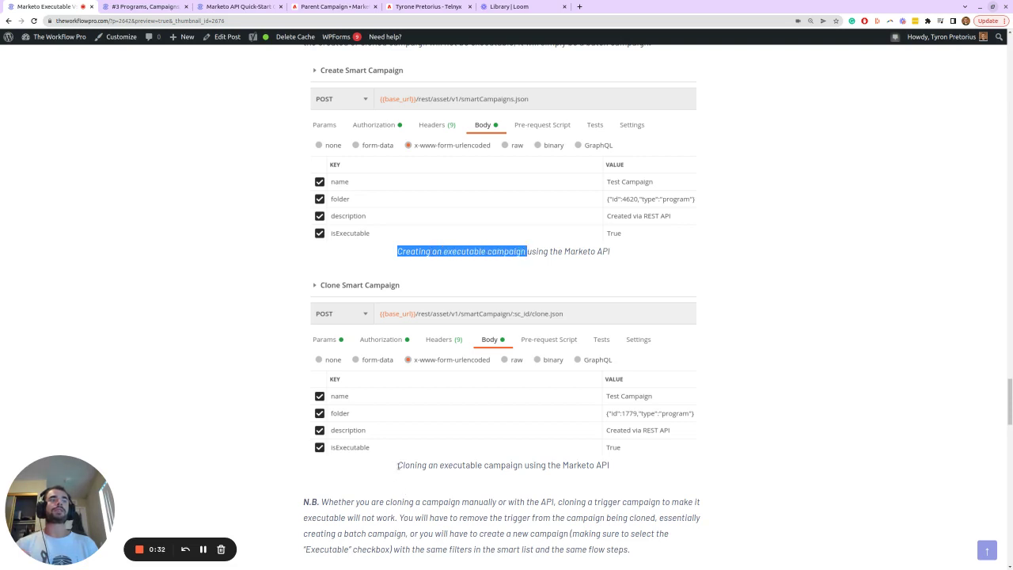
pyautogui.moveTo(397, 466); pyautogui.dragTo(524, 465)
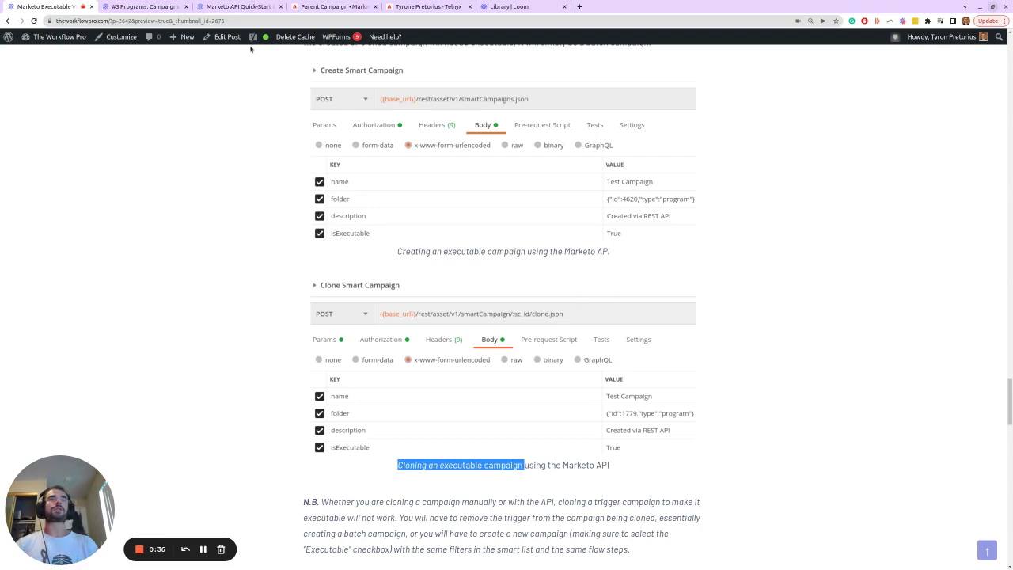
pyautogui.click(242, 7)
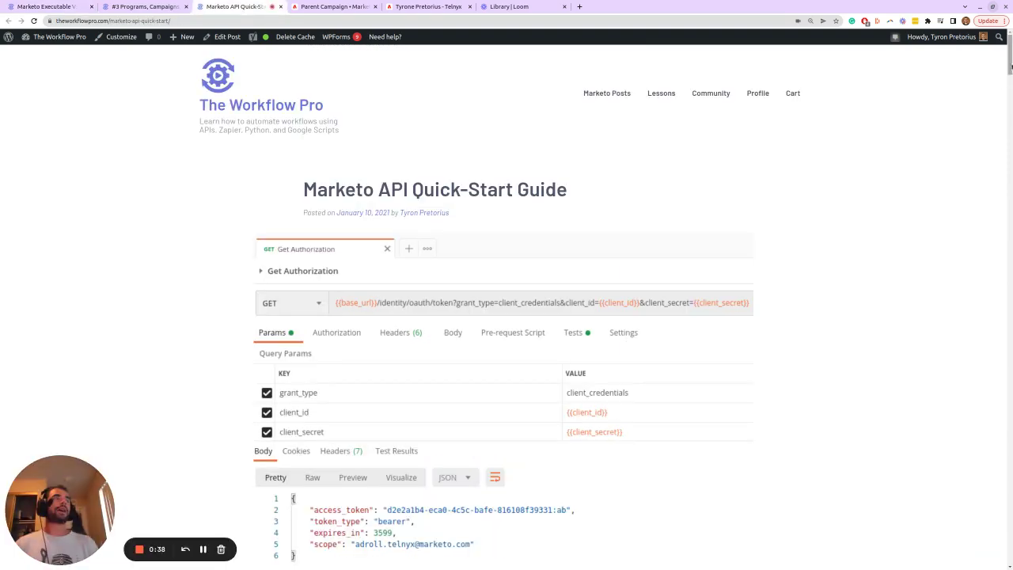
# Step: Highlight '100+ pre-configured requests' in the Postman section and the Quick-Start Guide title
pyautogui.moveTo(1010, 59); pyautogui.dragTo(1010, 148)
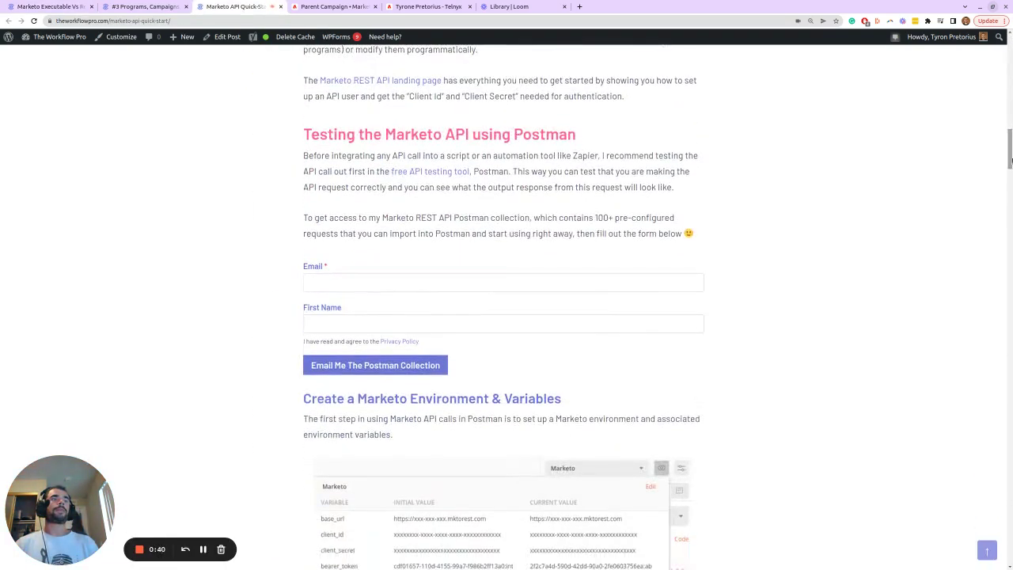
pyautogui.moveTo(382, 218); pyautogui.dragTo(530, 218)
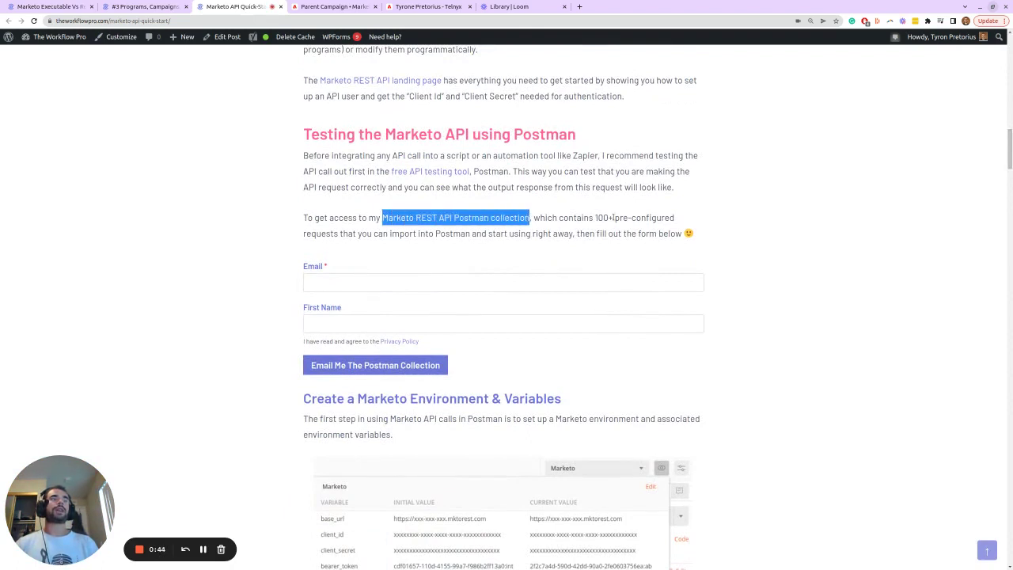
pyautogui.moveTo(596, 218); pyautogui.dragTo(340, 231)
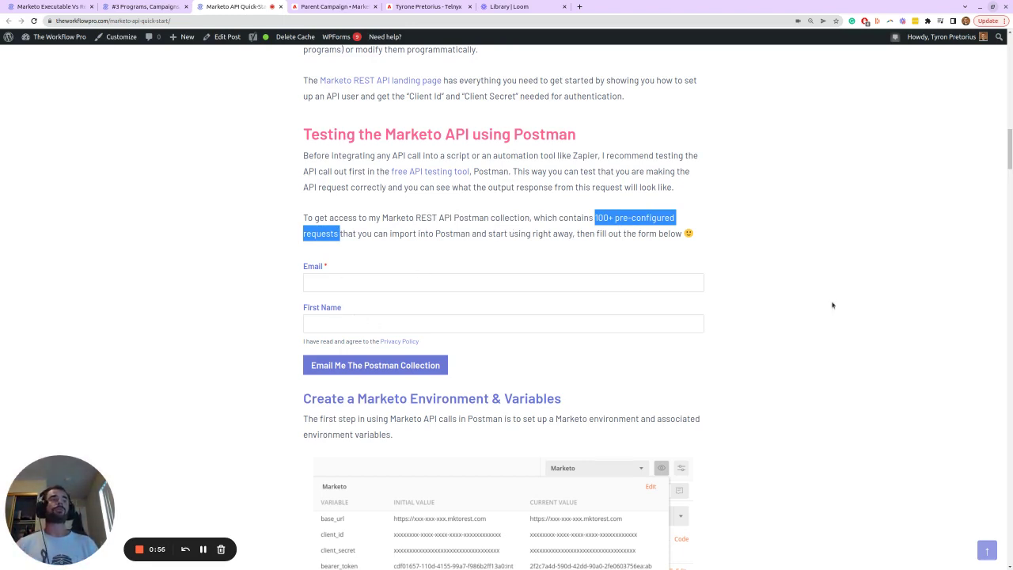
pyautogui.moveTo(1010, 149); pyautogui.dragTo(1010, 65)
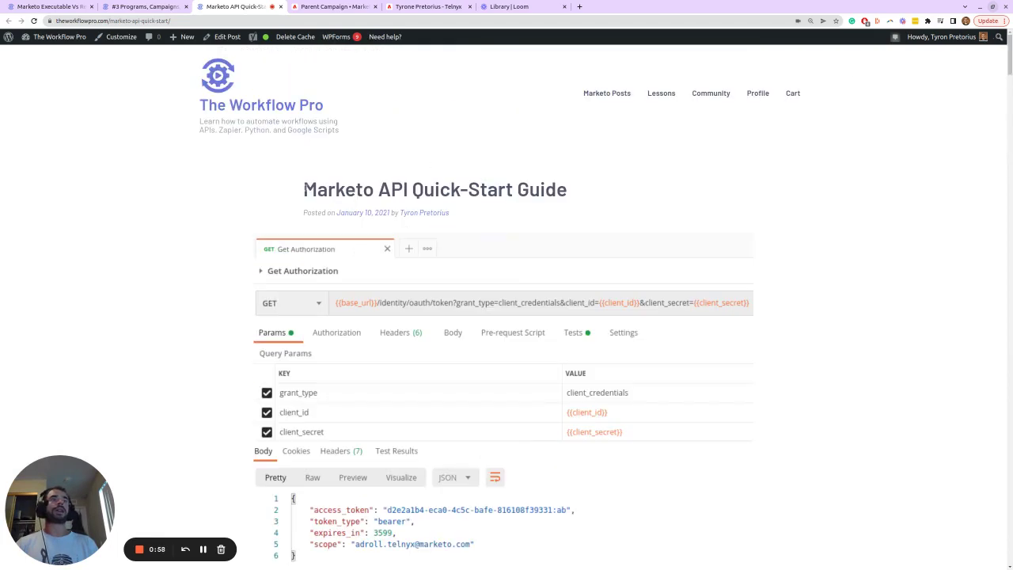
pyautogui.moveTo(303, 195); pyautogui.dragTo(604, 198)
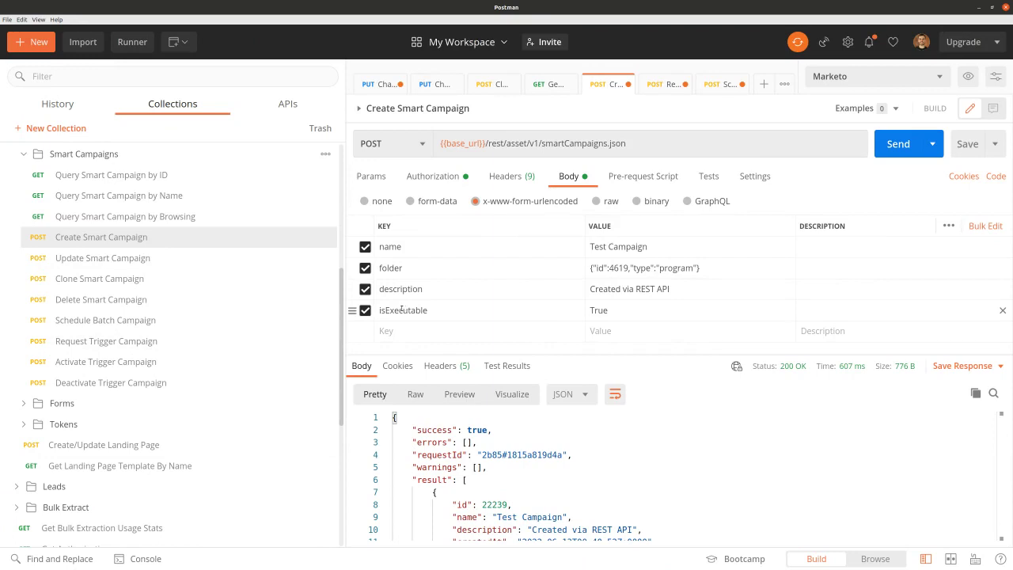
# Step: Select the isExecutable key in the Create Smart Campaign body, then deselect it
pyautogui.doubleClick(402, 309)
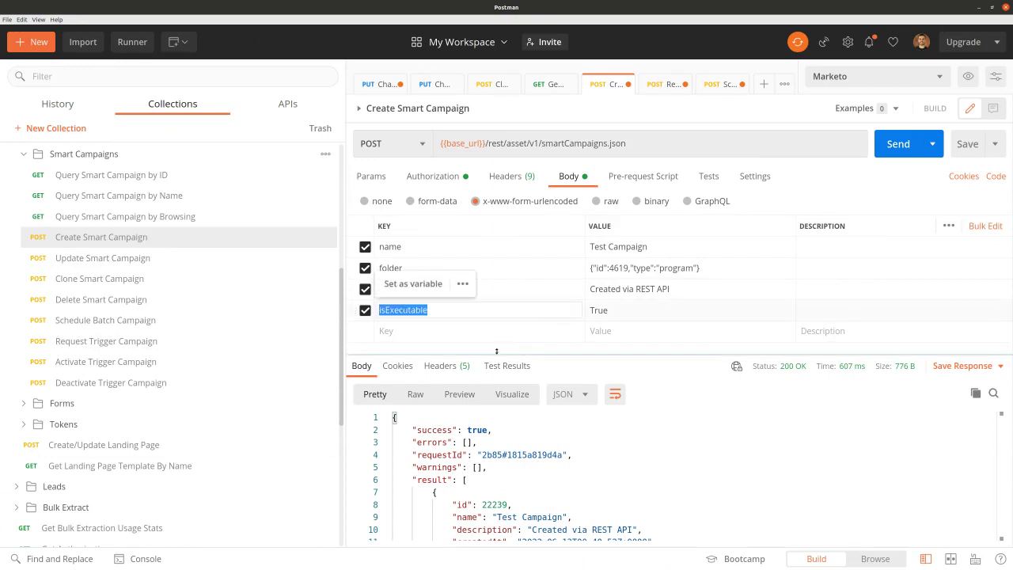
pyautogui.click(536, 352)
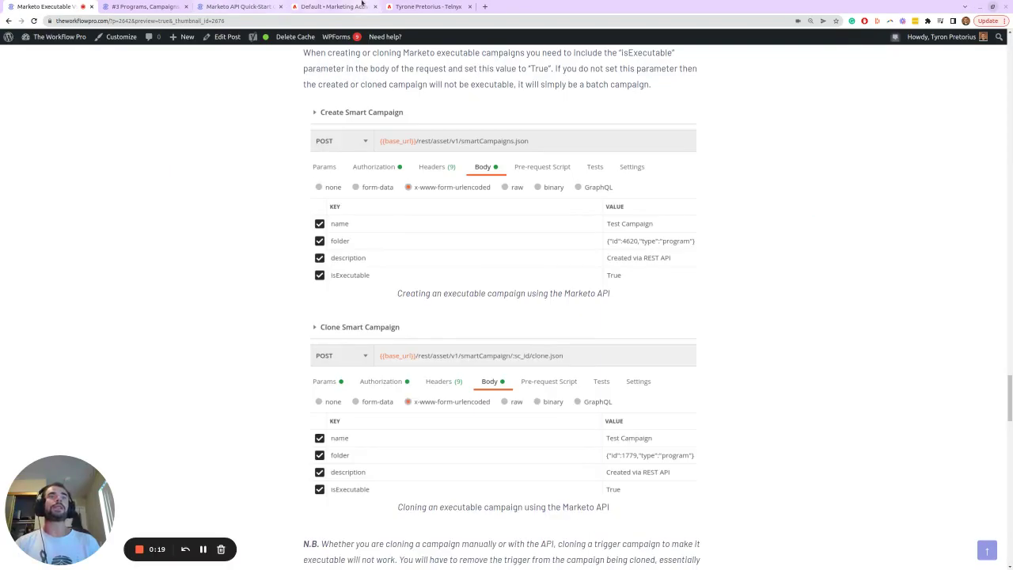
# Step: Open 01 - Parent Program in Marketo and highlight its program ID in the URL
pyautogui.click(352, 5)
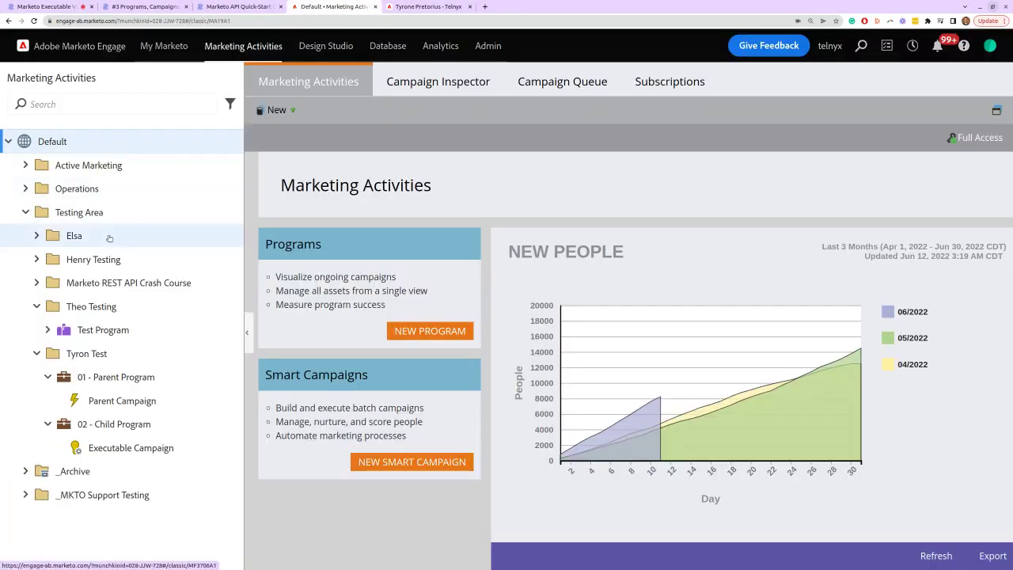
pyautogui.click(117, 375)
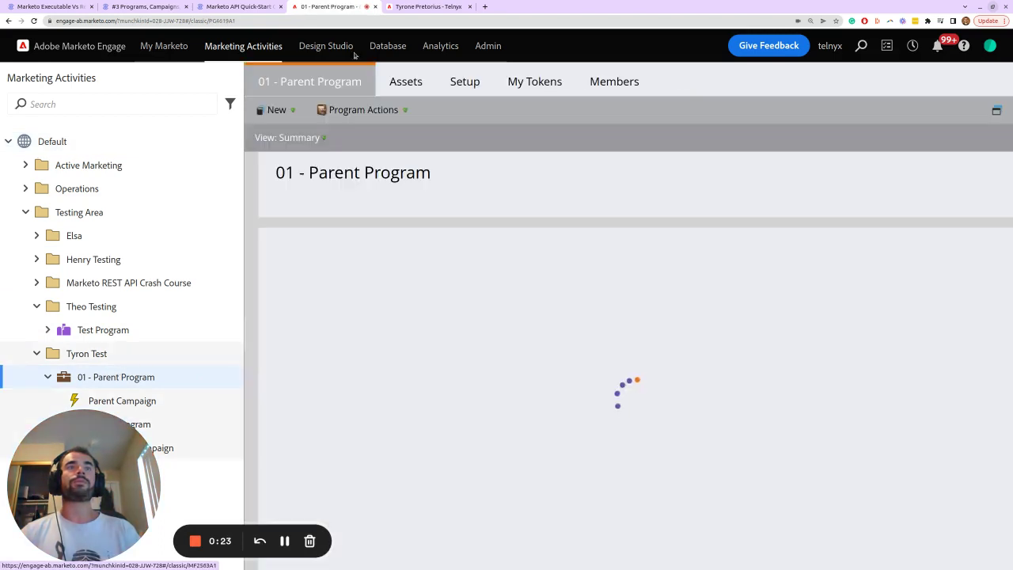
pyautogui.moveTo(218, 21); pyautogui.dragTo(239, 23)
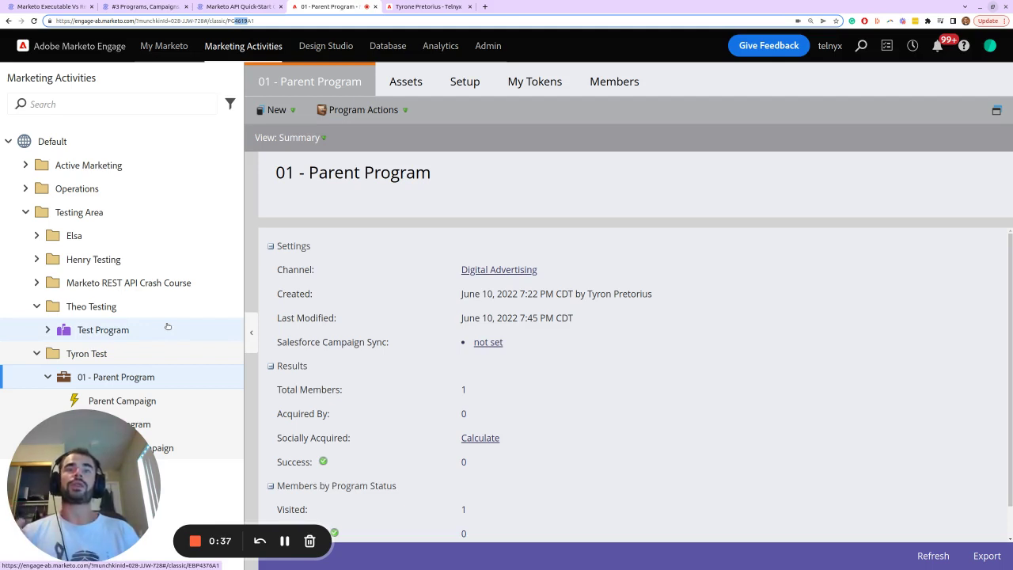
pyautogui.click(159, 8)
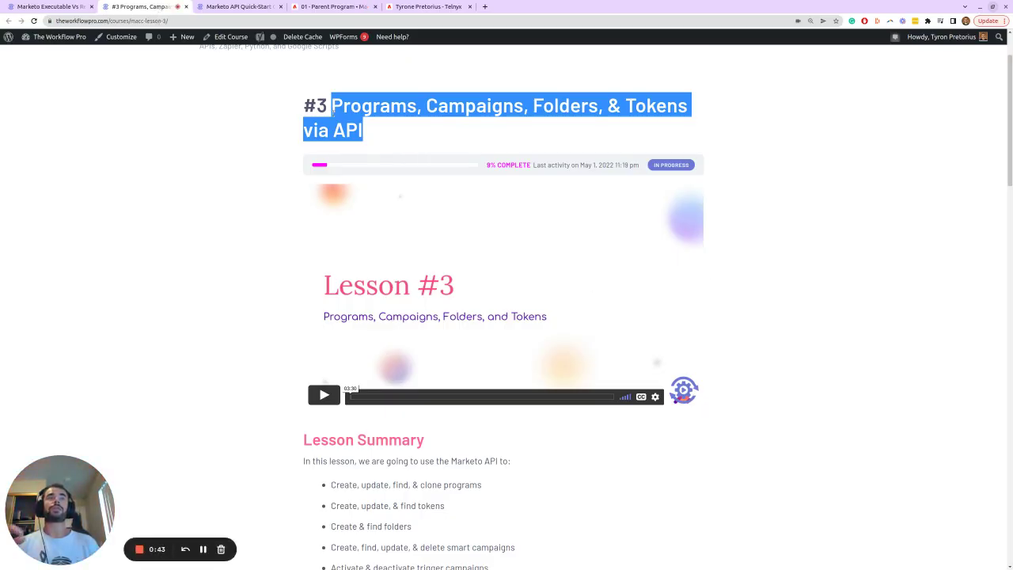
# Step: Return to the program page, then inspect Postman's folder value holding program 4619
pyautogui.click(332, 7)
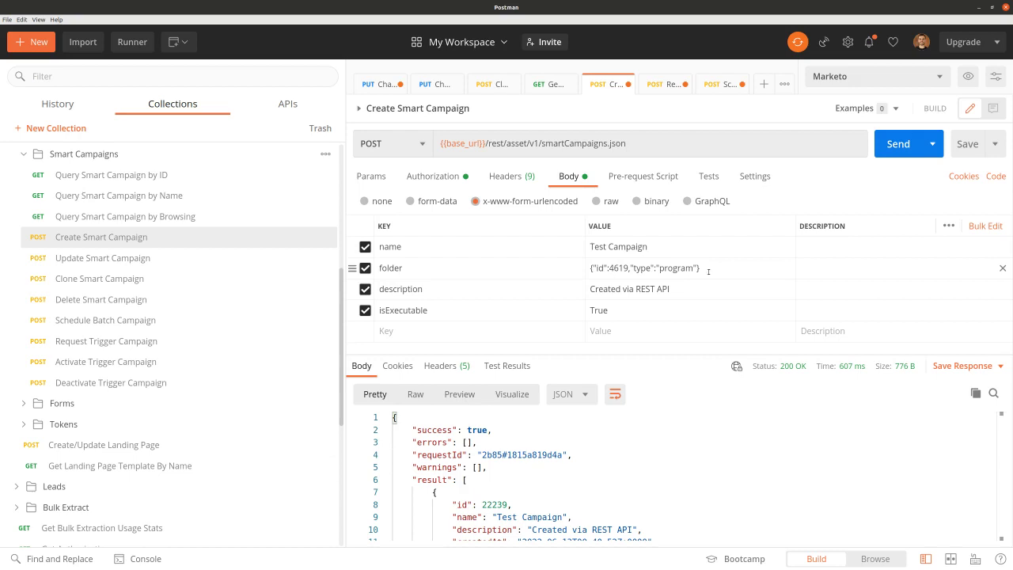
pyautogui.click(601, 268)
# Step: Resend without isExecutable, creating Test Campaign 22240, then bring Marketo back
pyautogui.click(365, 310)
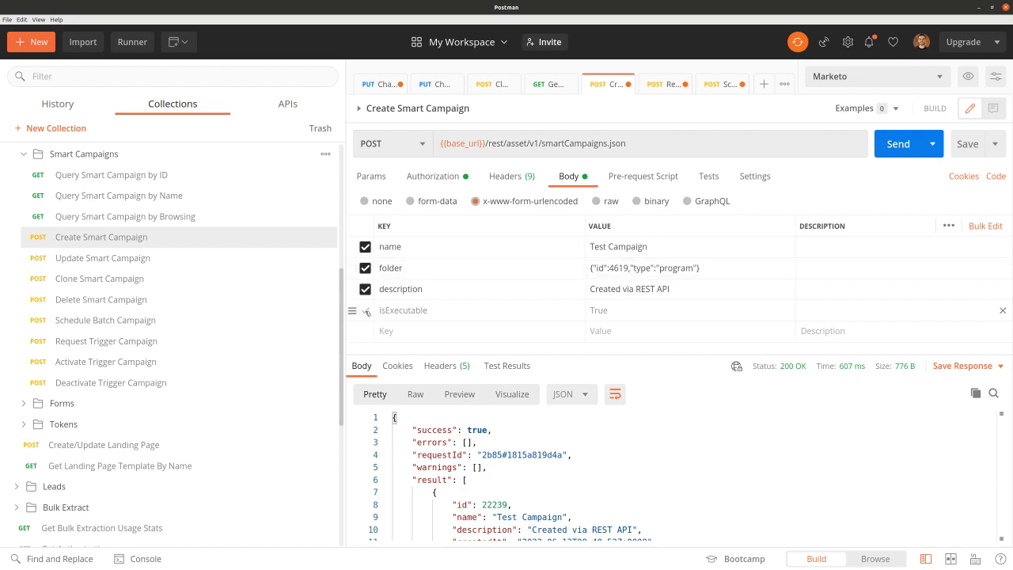
pyautogui.click(902, 152)
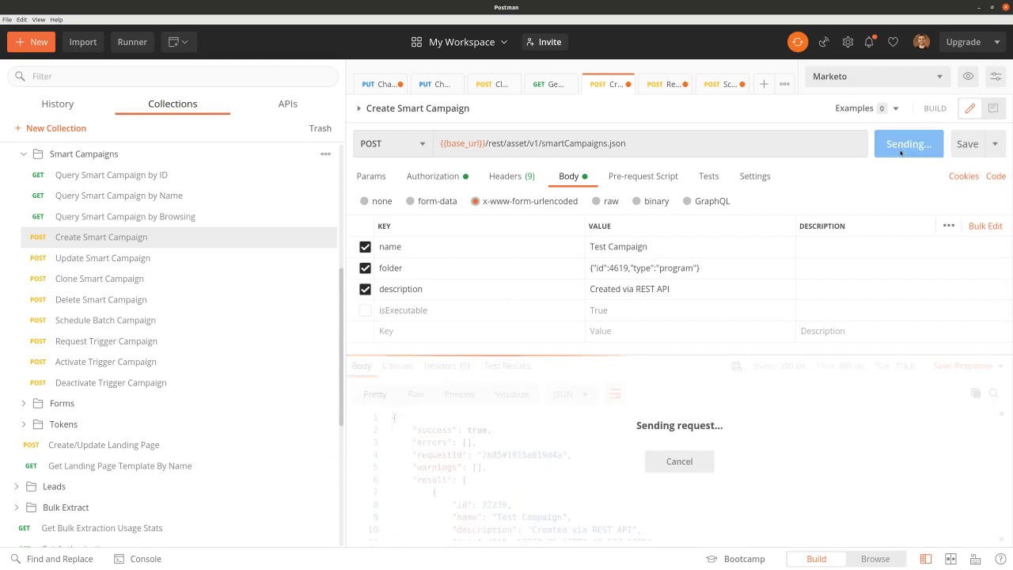
pyautogui.click(980, 10)
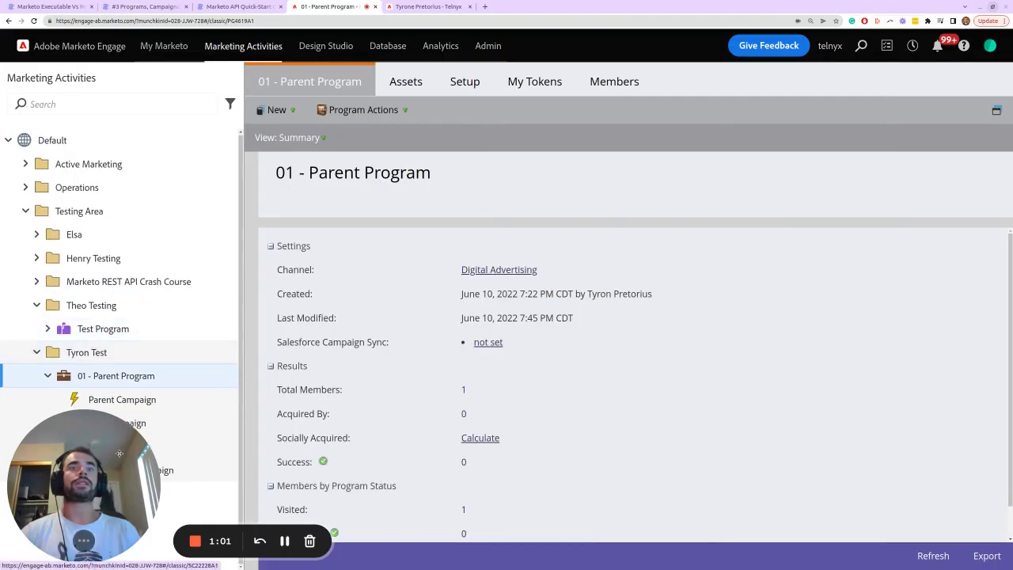
# Step: Open Test Campaign under 01 - Parent Program and review its action menu to confirm it is a never-run batch campaign
pyautogui.moveTo(120, 452); pyautogui.dragTo(148, 232)
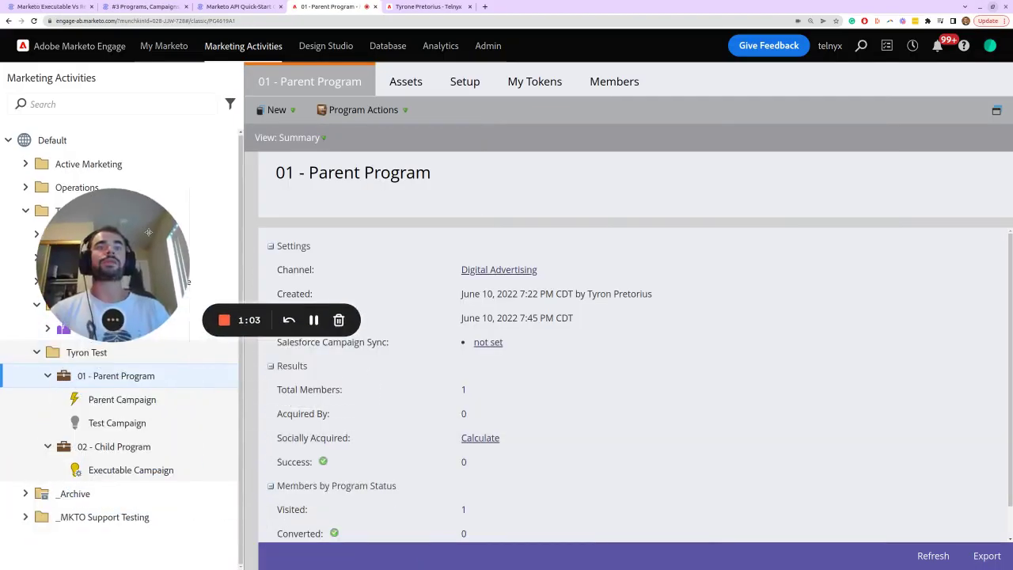
pyautogui.click(118, 422)
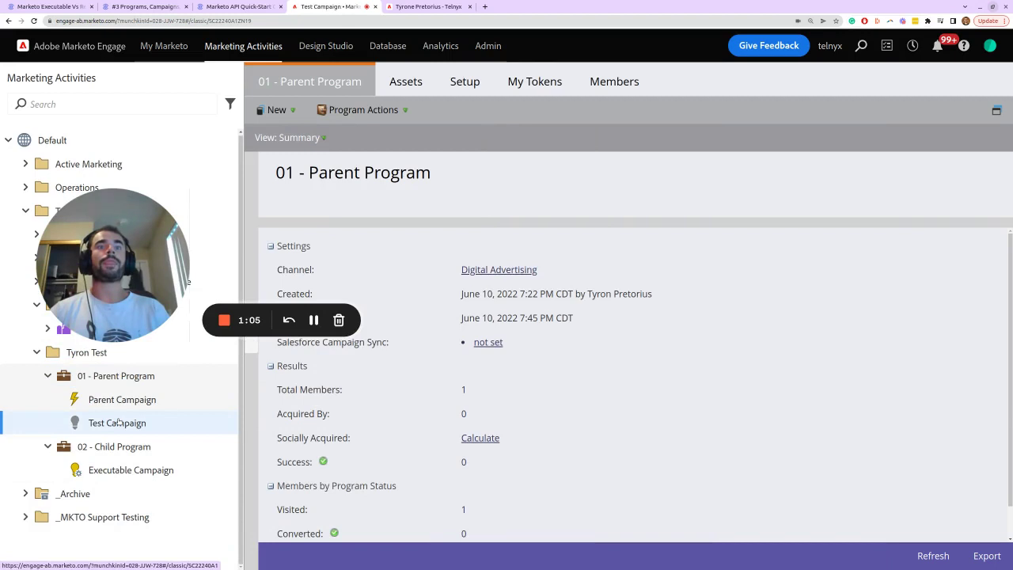
pyautogui.rightClick(120, 424)
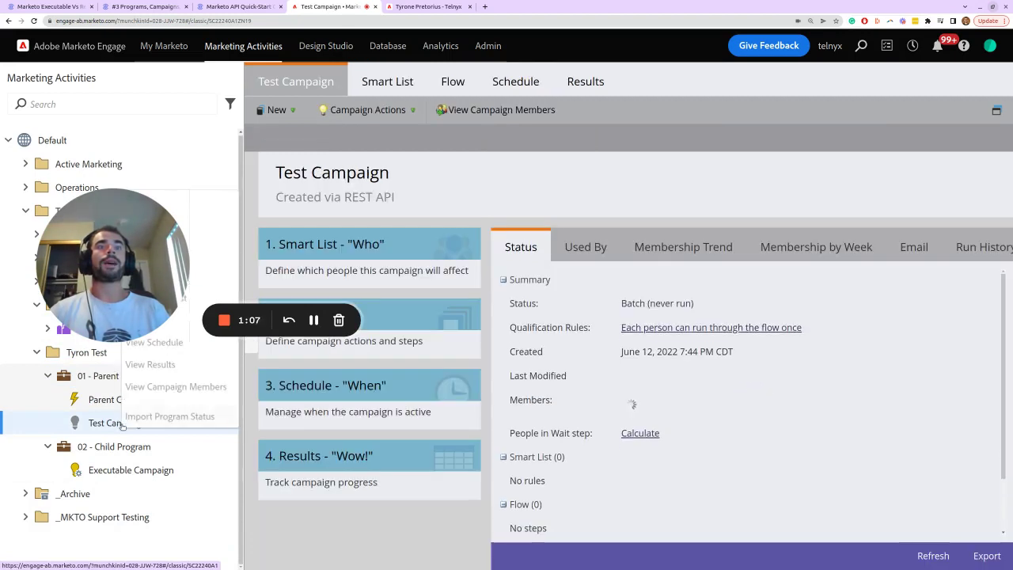
pyautogui.moveTo(132, 265); pyautogui.dragTo(100, 141)
pyautogui.rightClick(111, 428)
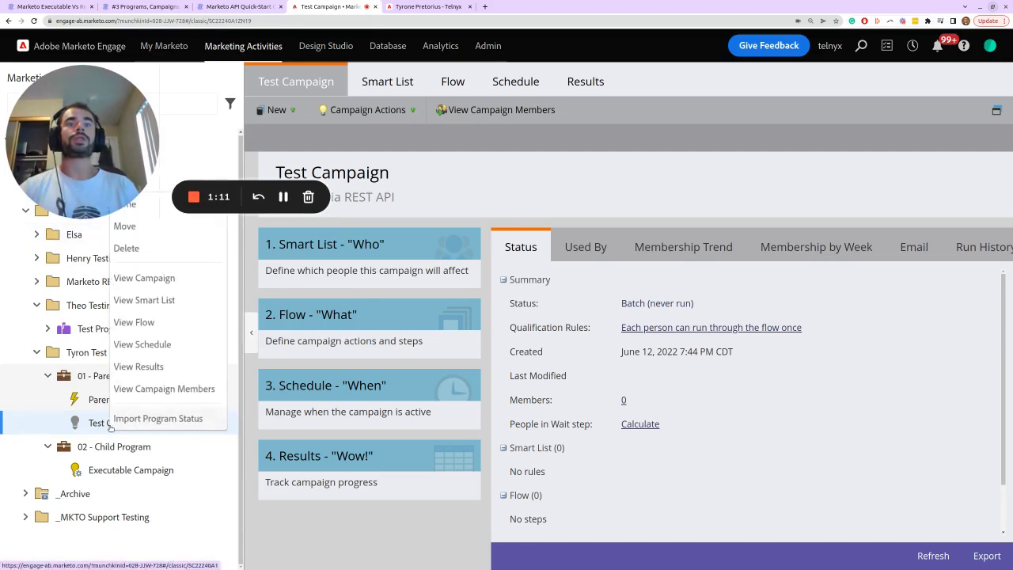
pyautogui.moveTo(131, 210)
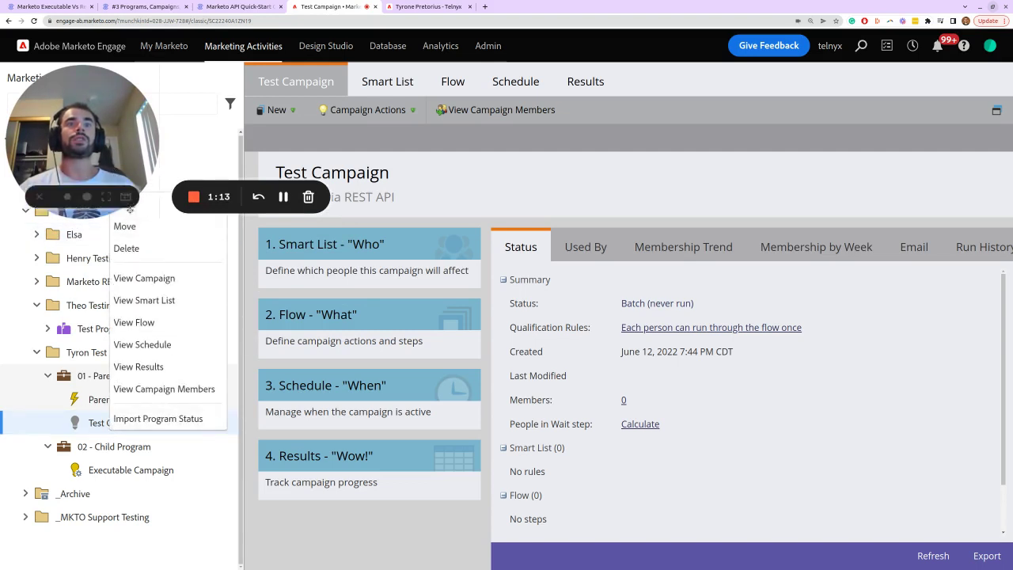
pyautogui.click(301, 539)
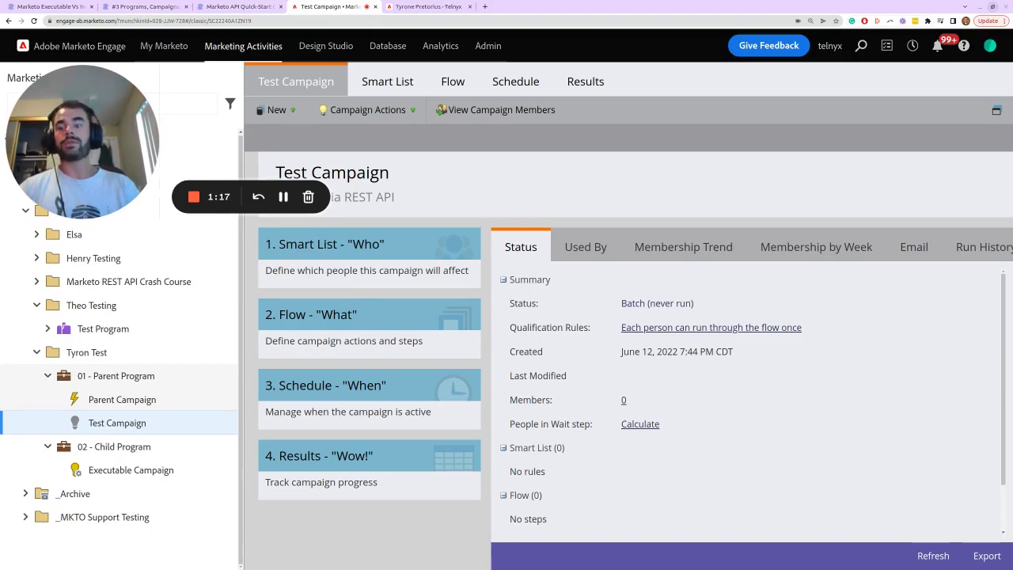
pyautogui.hotkey('alt', 'Tab')
# Step: Create an executable campaign in program 4619, renaming it 'Test Campaign 2' after a duplicate-name error
pyautogui.click(364, 311)
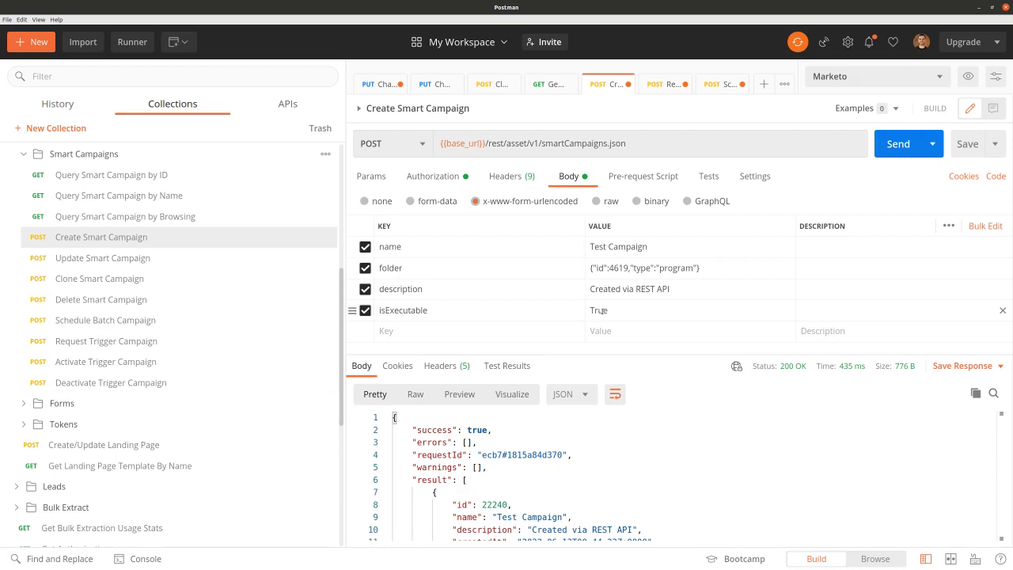
pyautogui.click(899, 143)
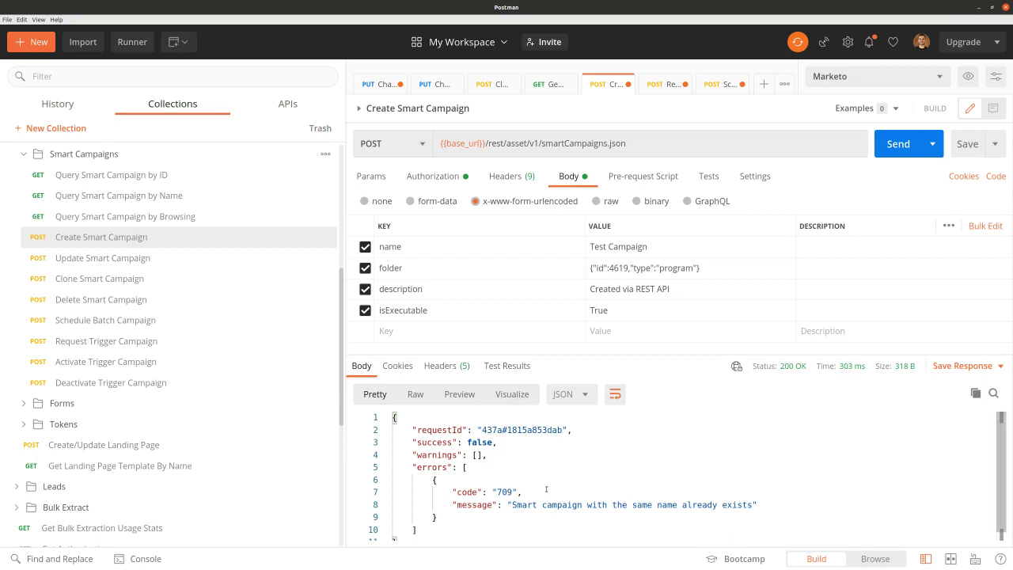
pyautogui.moveTo(512, 504); pyautogui.dragTo(762, 505)
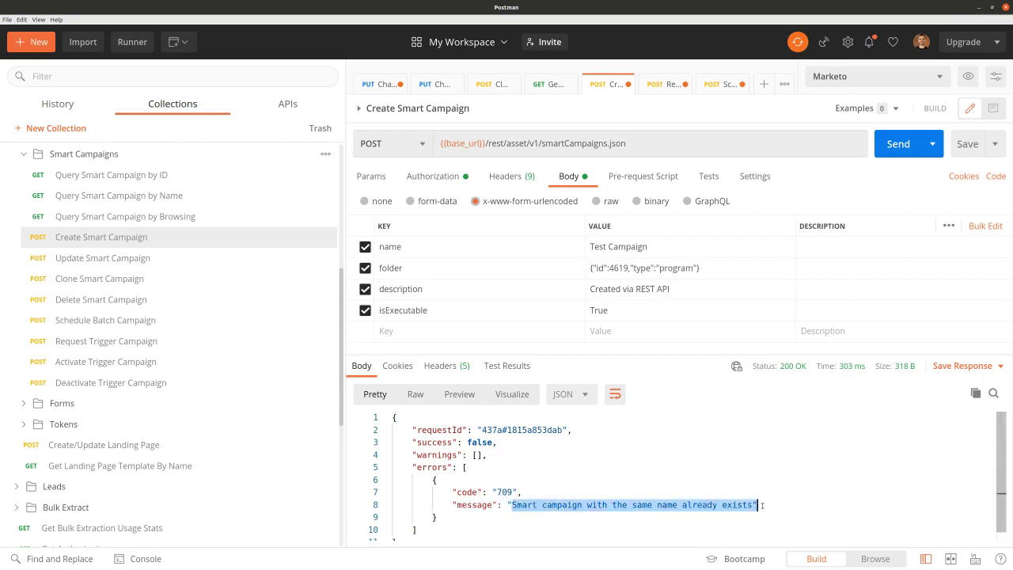
pyautogui.click(660, 246)
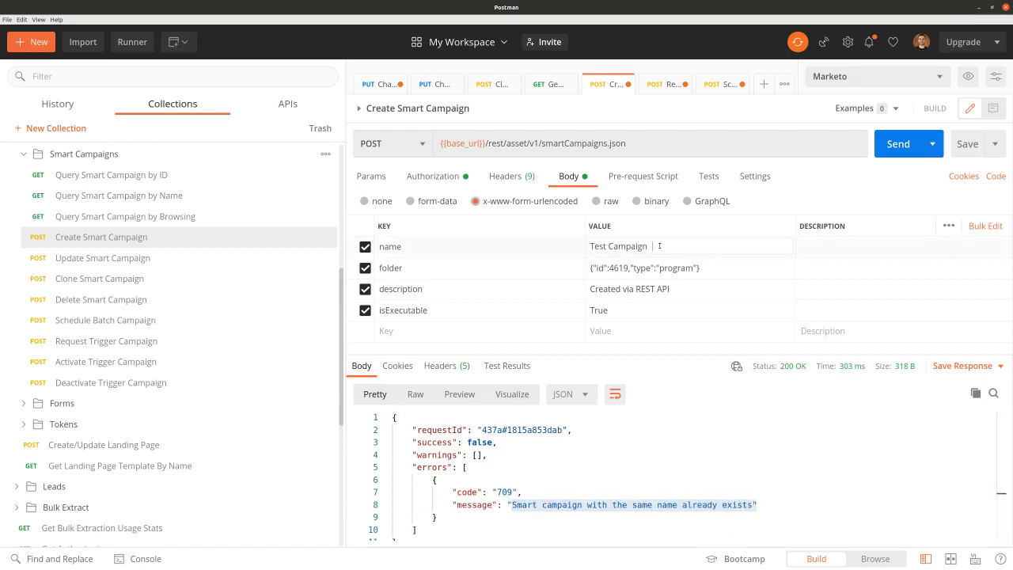
pyautogui.click(900, 144)
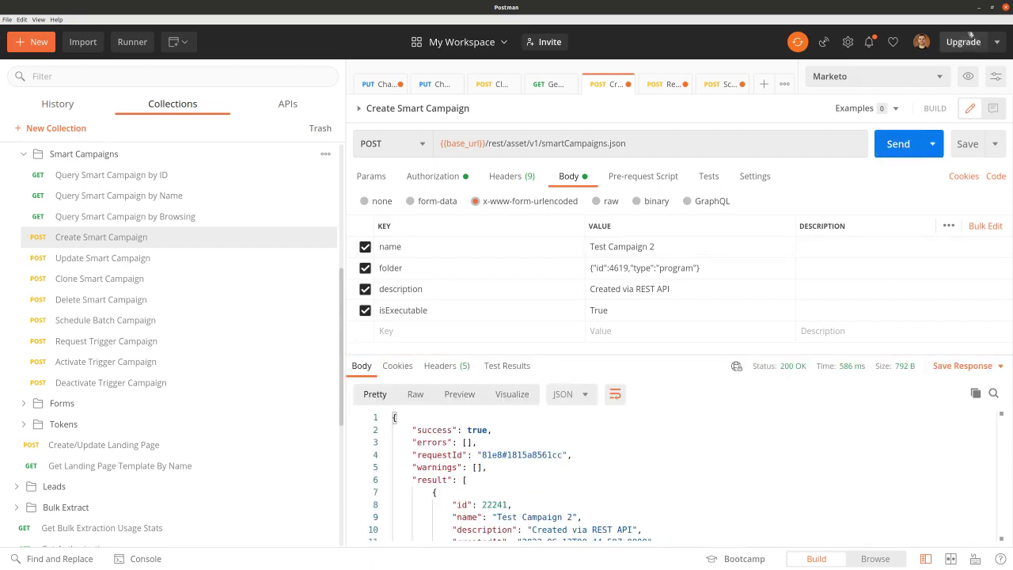
pyautogui.click(980, 7)
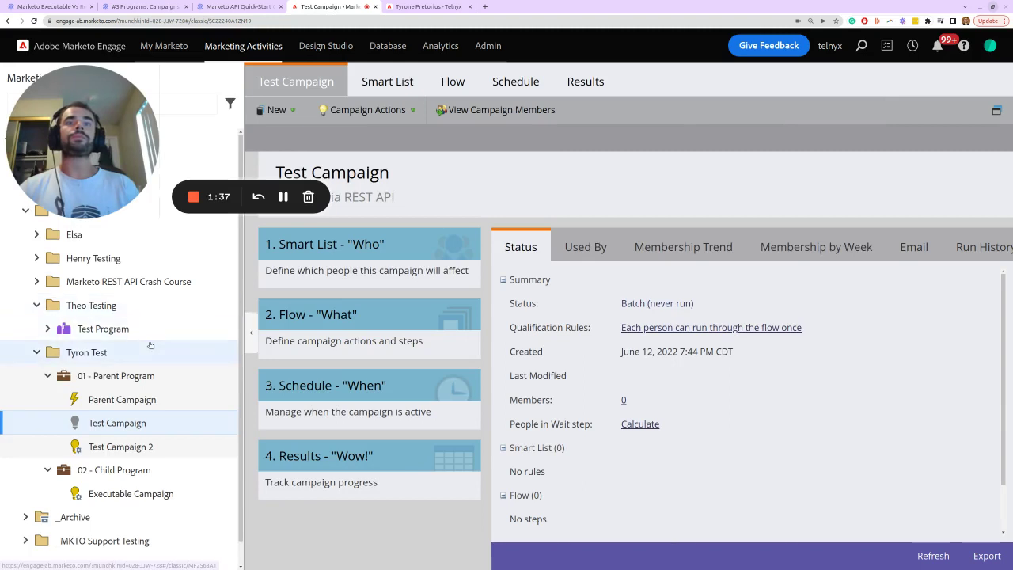
# Step: Open Test Campaign 2 in the program tree and confirm its status reads Executable Campaign
pyautogui.scroll(-1, 126, 427)
pyautogui.click(121, 425)
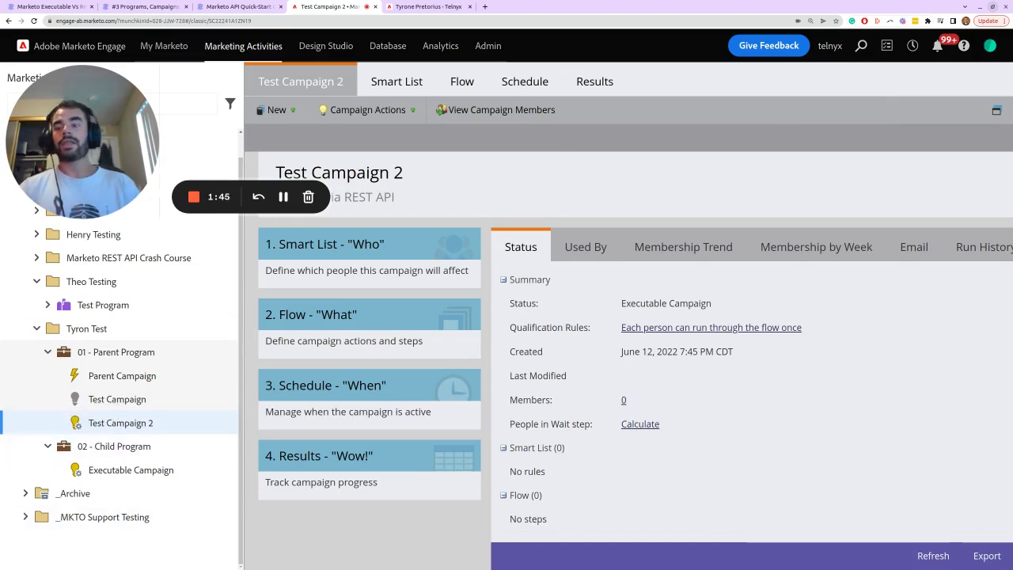
pyautogui.hotkey('alt', 'Tab')
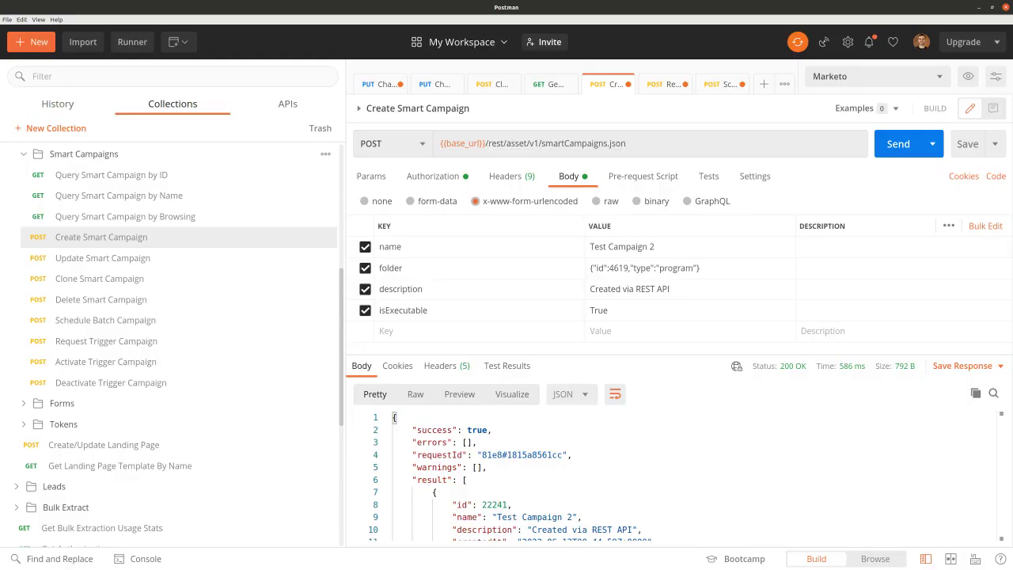
# Step: Load the Clone Smart Campaign request with isExecutable unchecked in its body
pyautogui.click(110, 286)
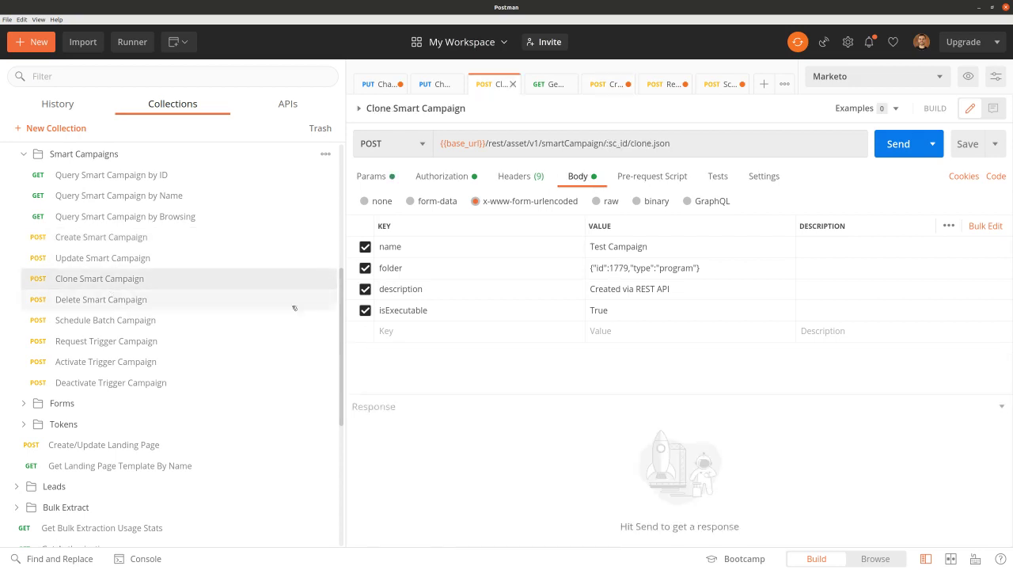
pyautogui.click(365, 310)
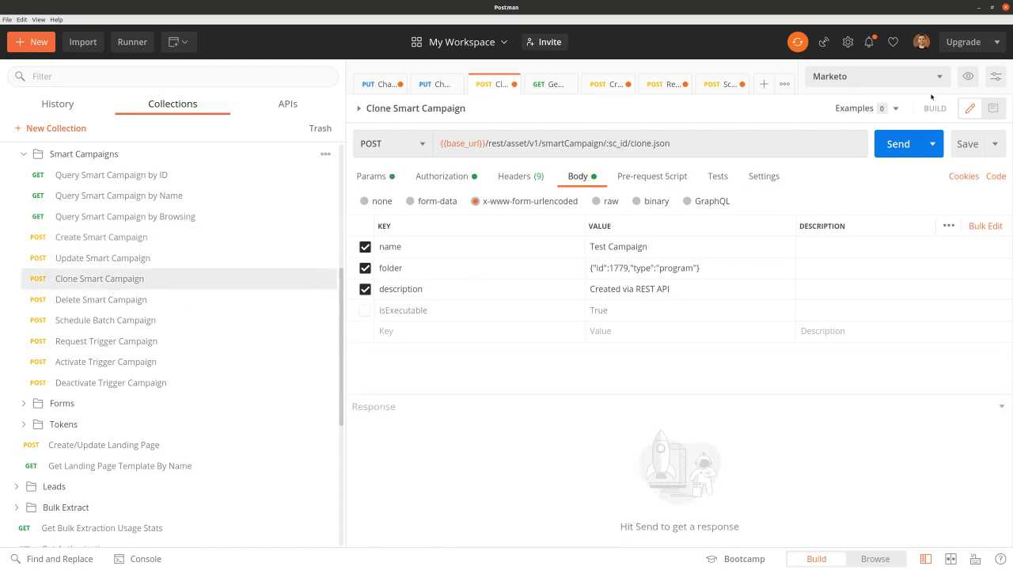
pyautogui.click(979, 8)
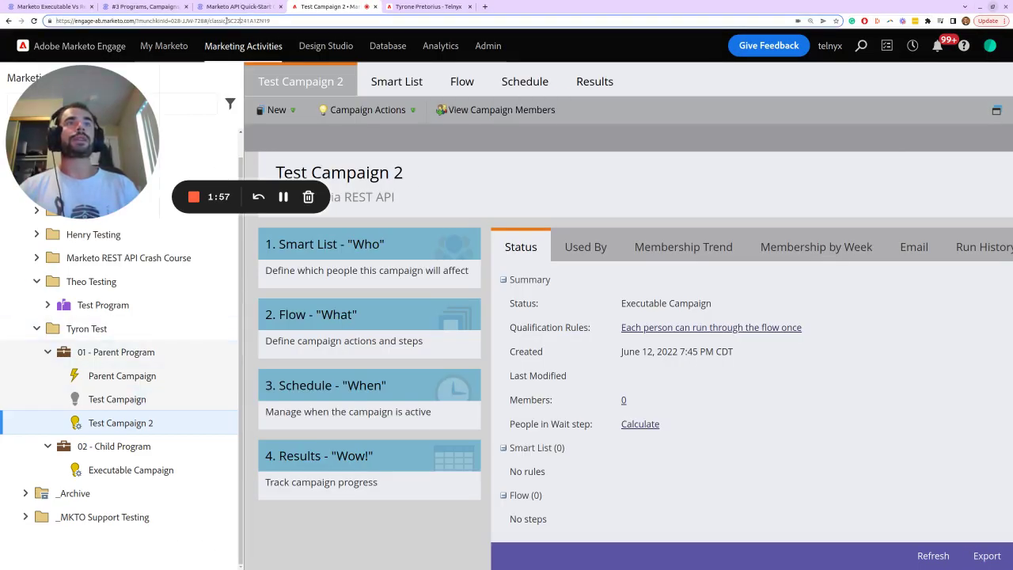
# Step: Copy Test Campaign 2's ID 22241 from the browser address bar
pyautogui.moveTo(233, 20); pyautogui.dragTo(252, 21)
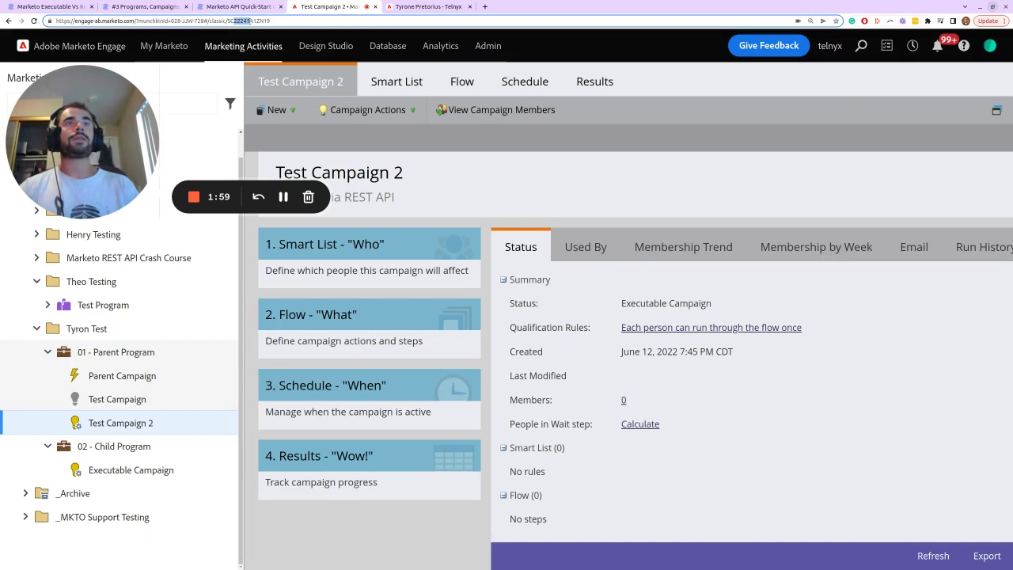
pyautogui.rightClick(244, 23)
pyautogui.click(273, 55)
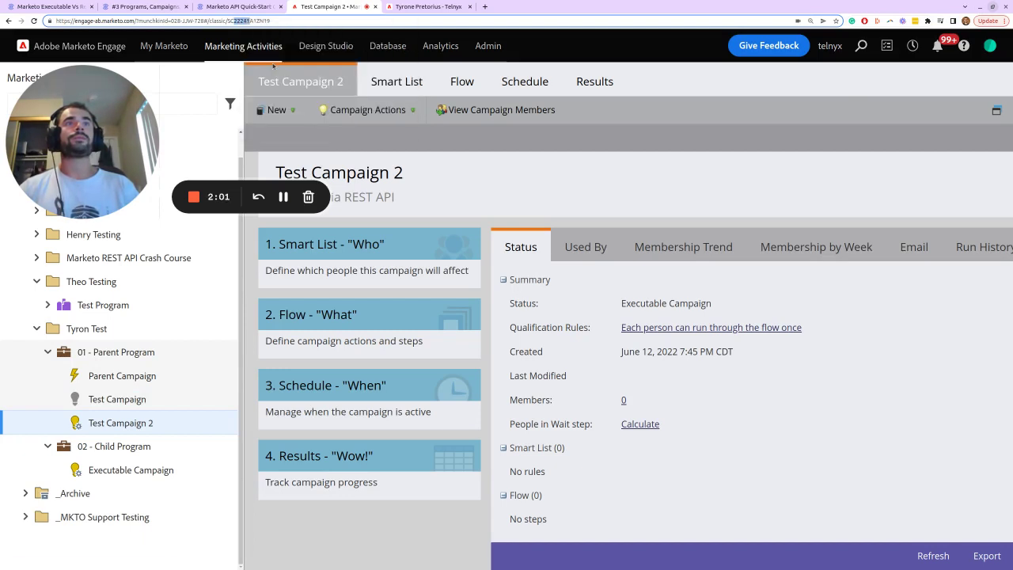
pyautogui.hotkey('alt', 'Tab')
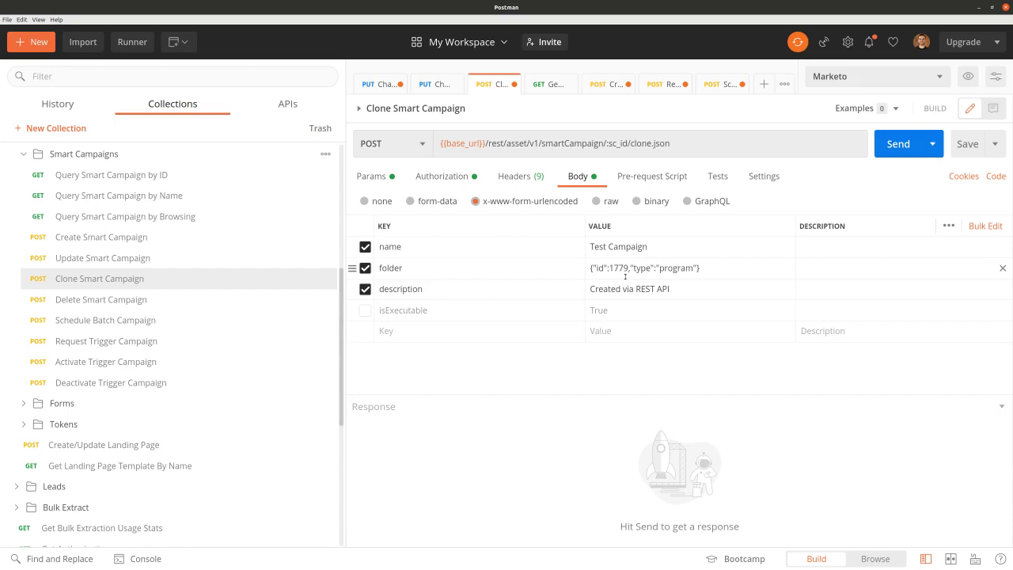
# Step: Paste 22241 over the clone request's sc_id path variable 22225, then select the body's folder value
pyautogui.click(371, 175)
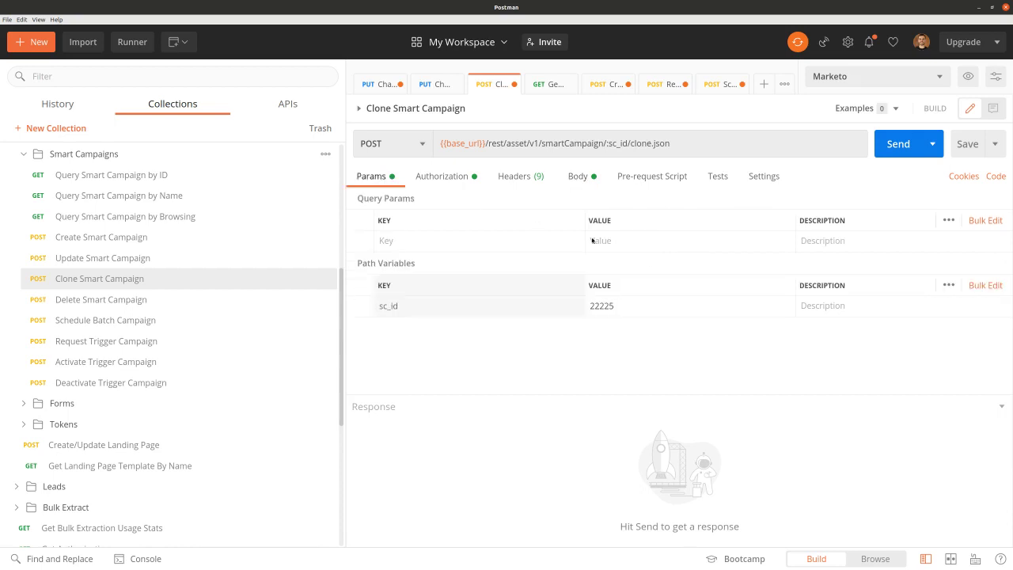
pyautogui.doubleClick(588, 306)
pyautogui.rightClick(596, 307)
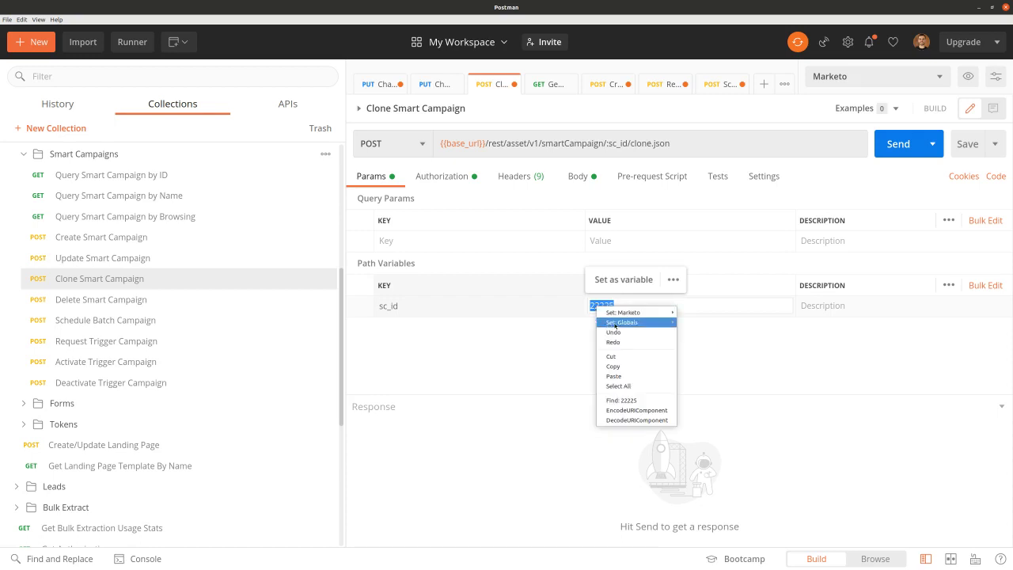
pyautogui.click(615, 376)
pyautogui.click(570, 176)
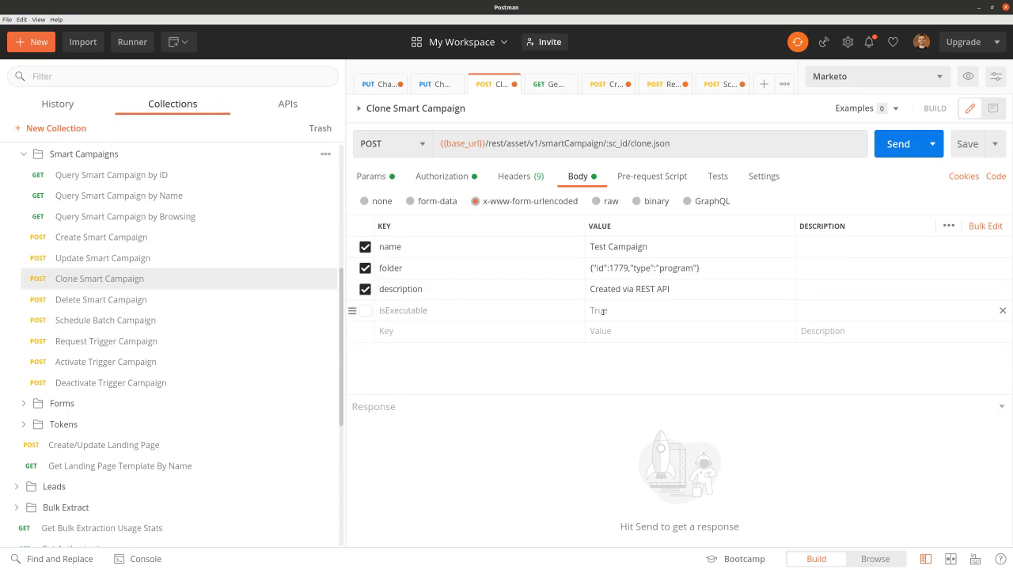
pyautogui.click(620, 268)
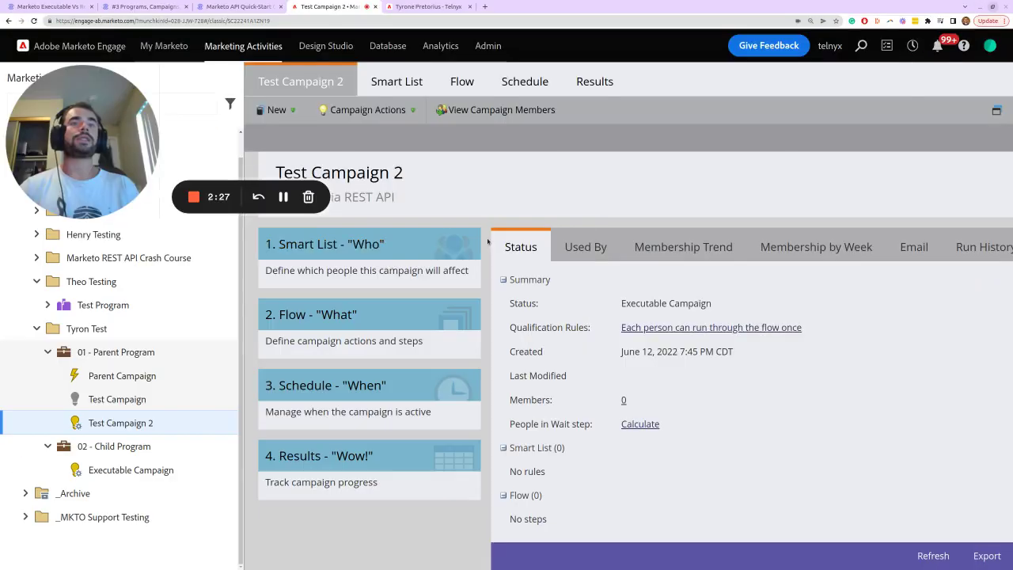
# Step: Open 01 - Parent Program and copy its program ID from the address bar
pyautogui.click(130, 354)
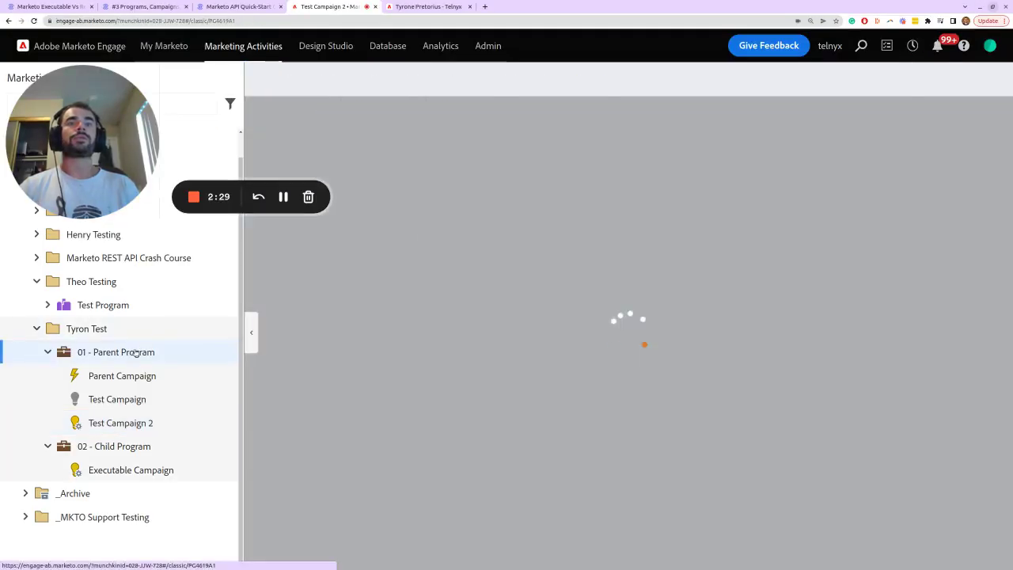
pyautogui.click(218, 21)
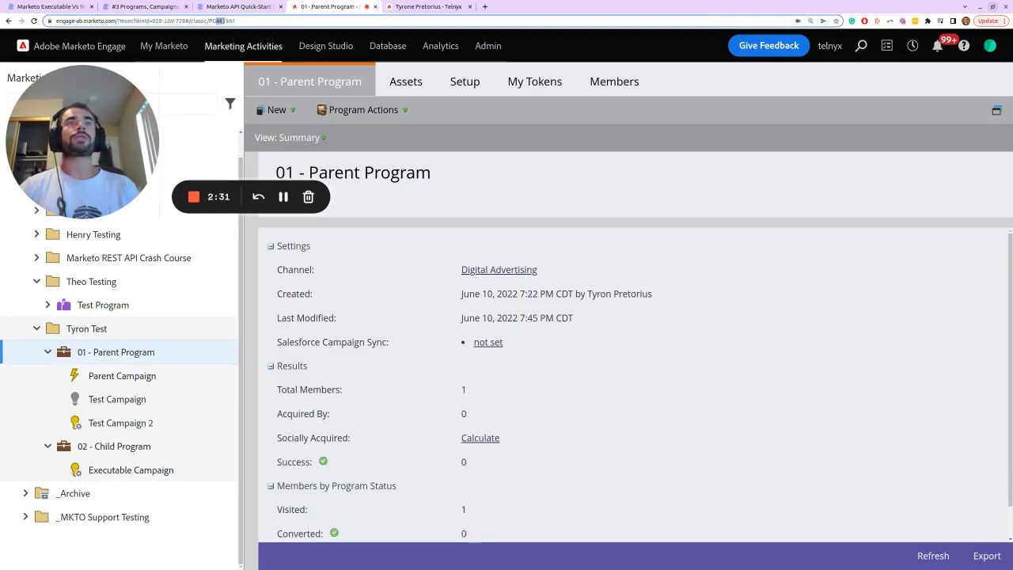
pyautogui.doubleClick(240, 21)
pyautogui.rightClick(239, 22)
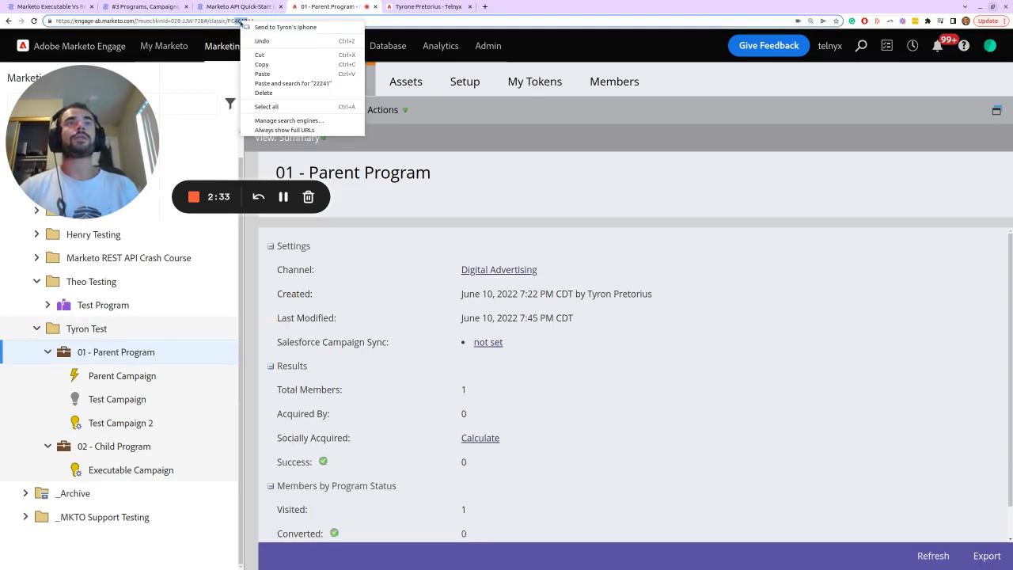
pyautogui.click(261, 64)
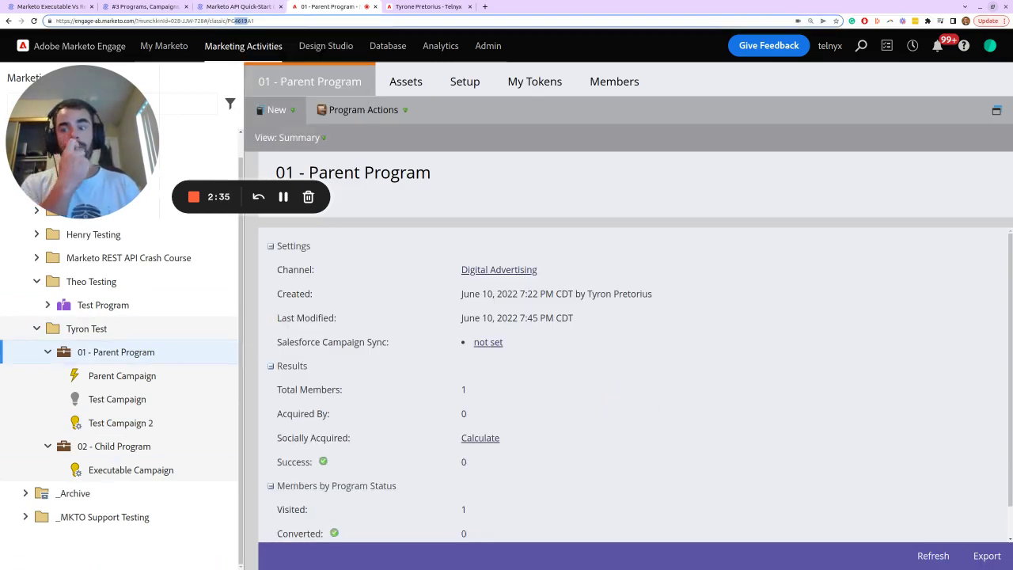
pyautogui.hotkey('alt', 'Tab')
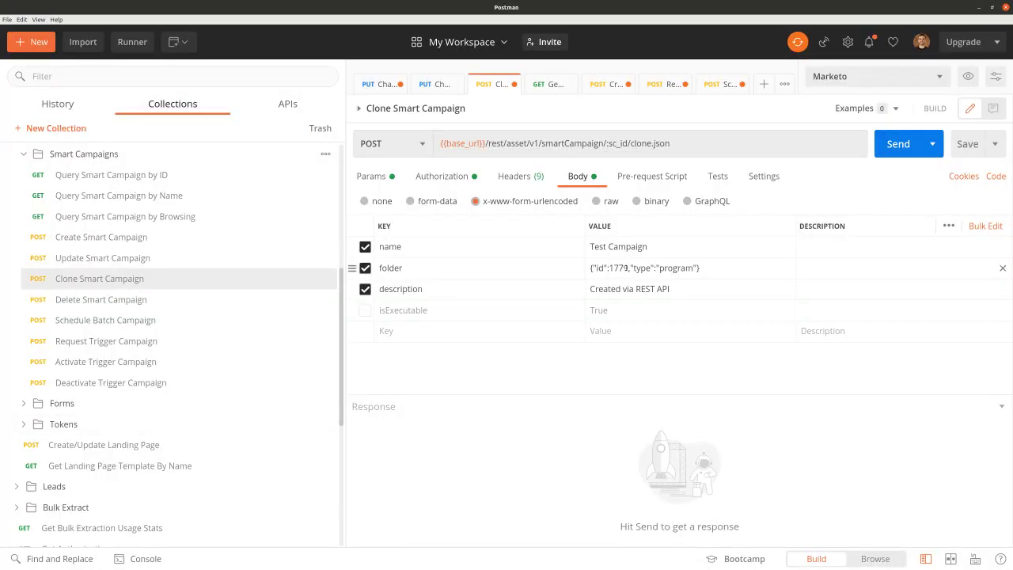
# Step: Clone campaign 22241 into folder 4619 as 'Clone Campaign' and check the 200 OK response
pyautogui.click(624, 268)
pyautogui.moveTo(629, 268); pyautogui.dragTo(613, 268)
pyautogui.write('619')
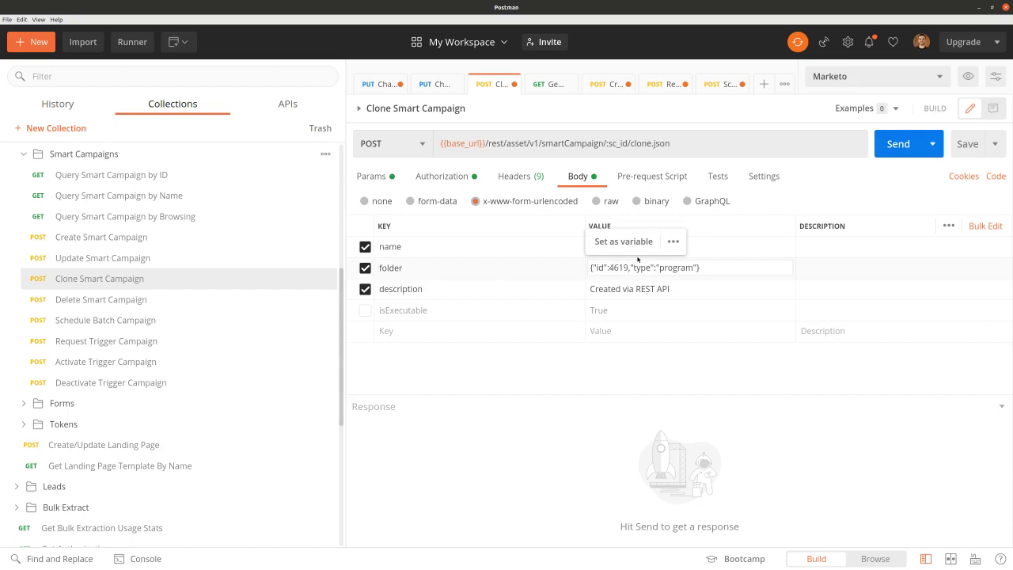
pyautogui.click(724, 243)
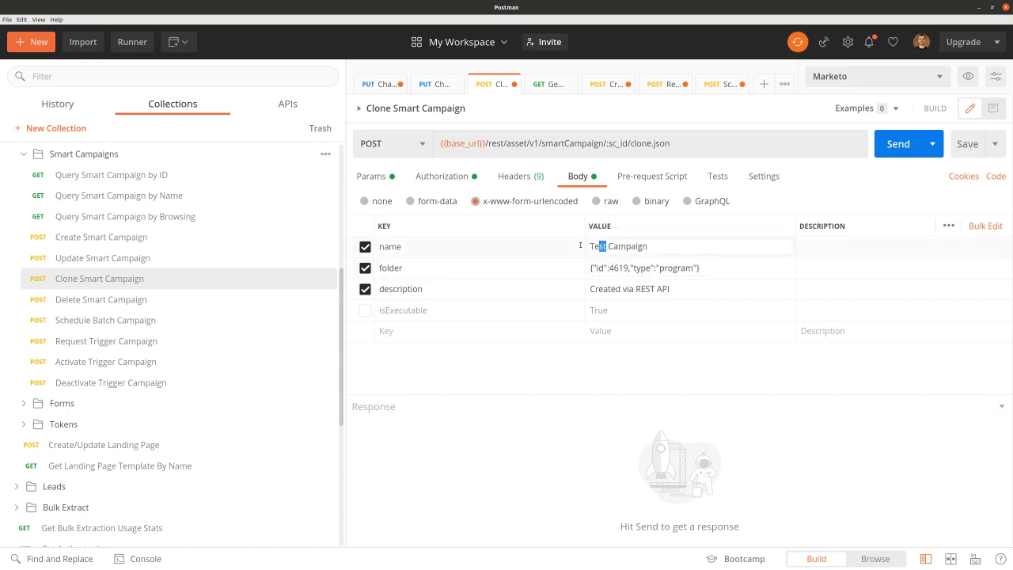
pyautogui.write('Clone')
pyautogui.click(901, 143)
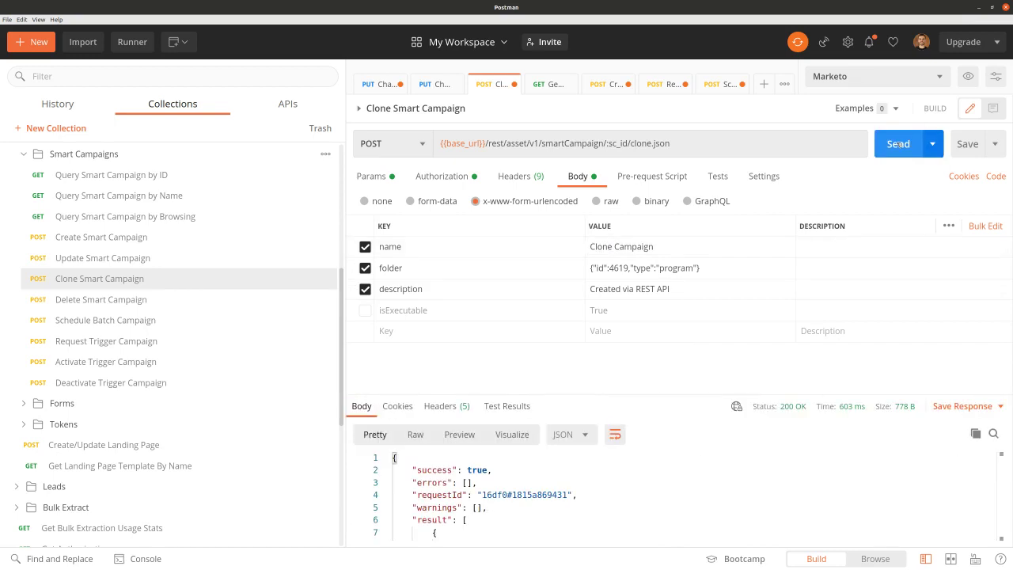
pyautogui.moveTo(702, 363); pyautogui.dragTo(702, 329)
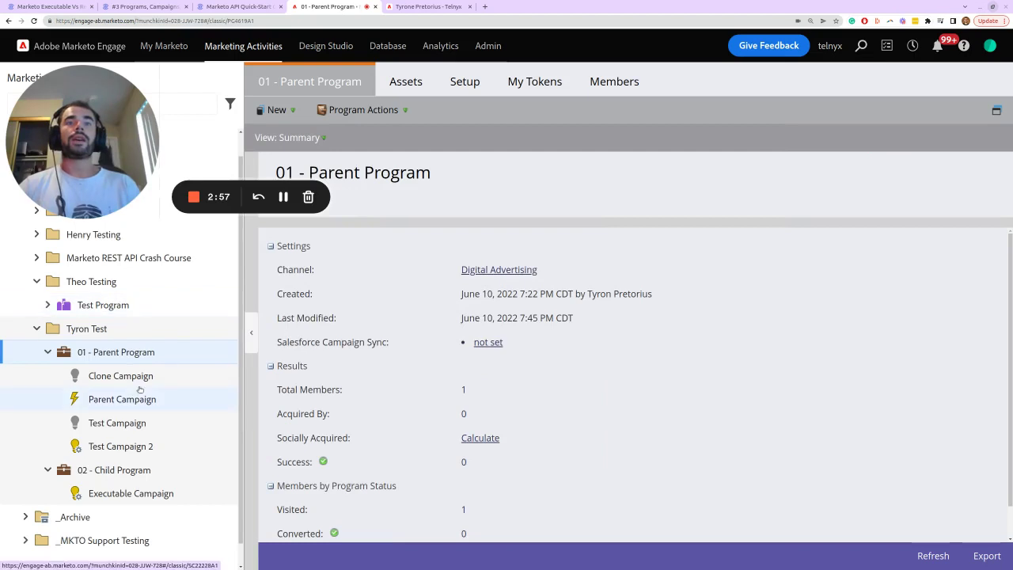
# Step: Scroll the Marketing Activities tree to find Clone Campaign under 01 - Parent Program
pyautogui.scroll(-1, 130, 376)
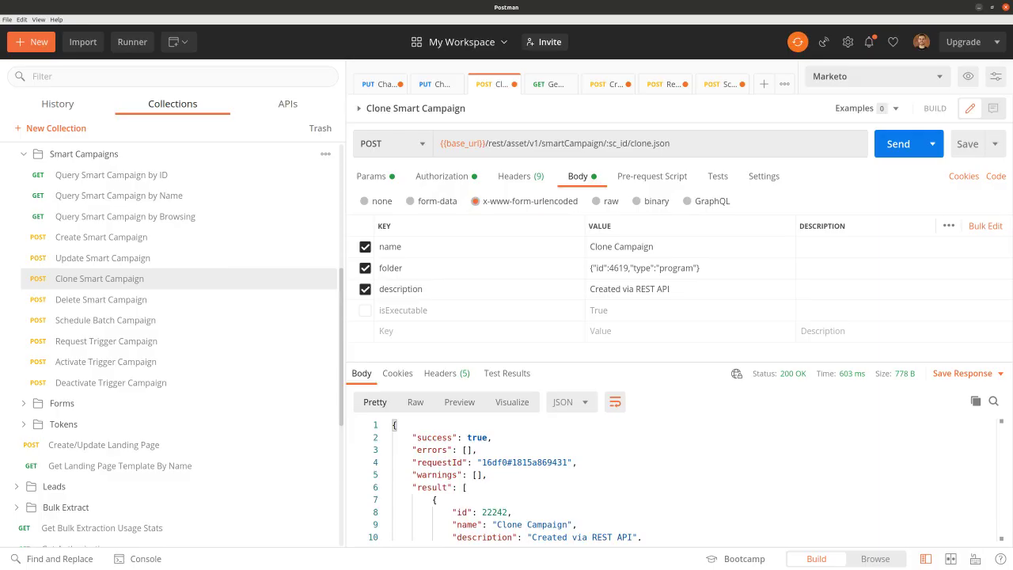
# Step: Send an executable clone named 'Clone Campaign 2' and verify it in Marketo as an Executable Campaign
pyautogui.click(365, 311)
pyautogui.click(670, 253)
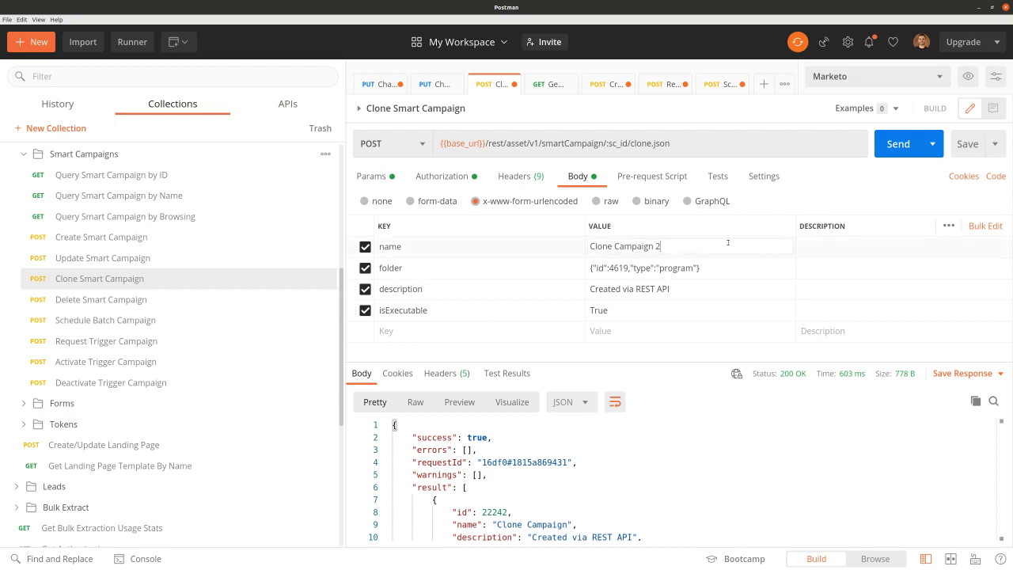
pyautogui.click(898, 147)
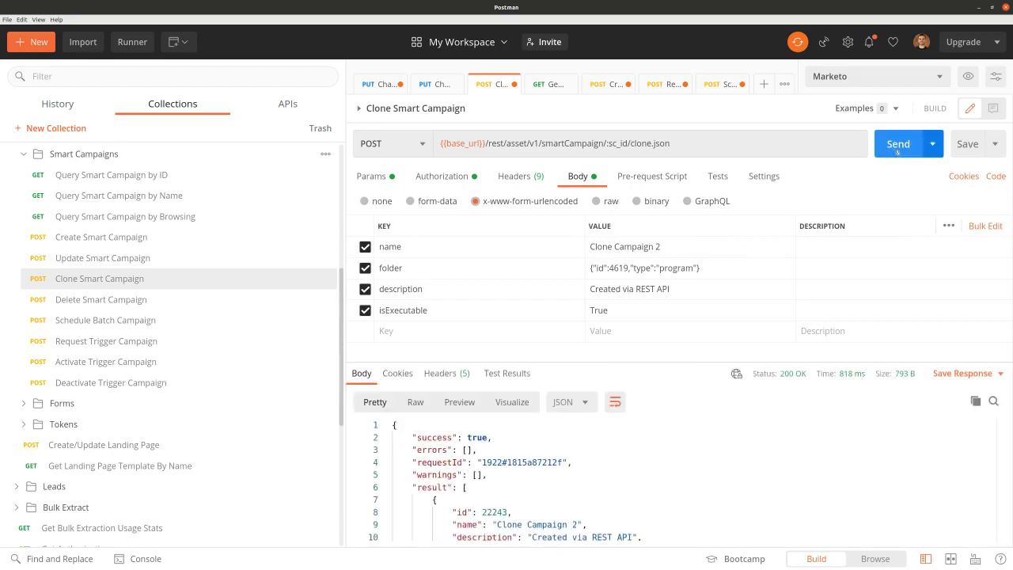
pyautogui.click(979, 7)
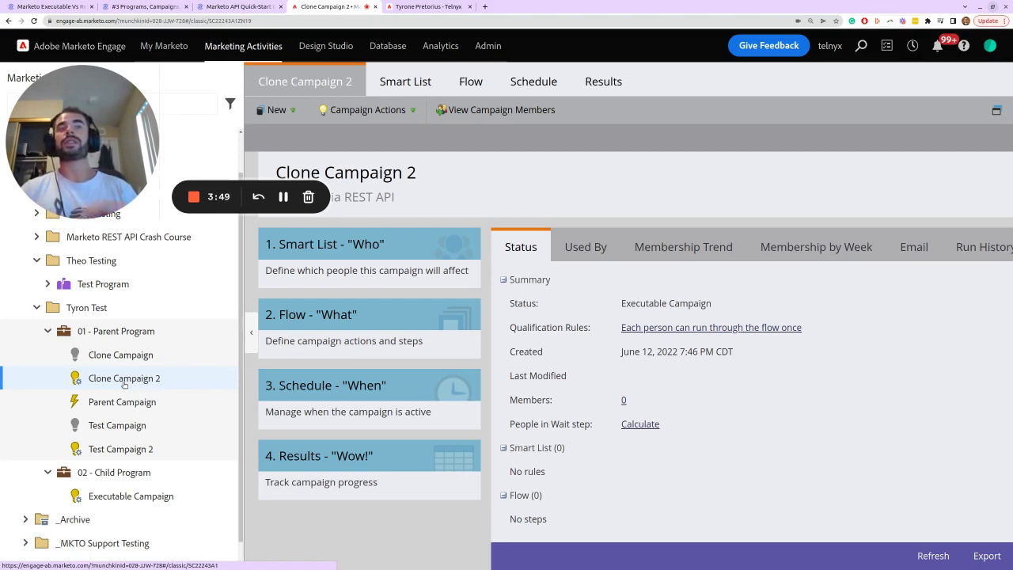
pyautogui.click(139, 6)
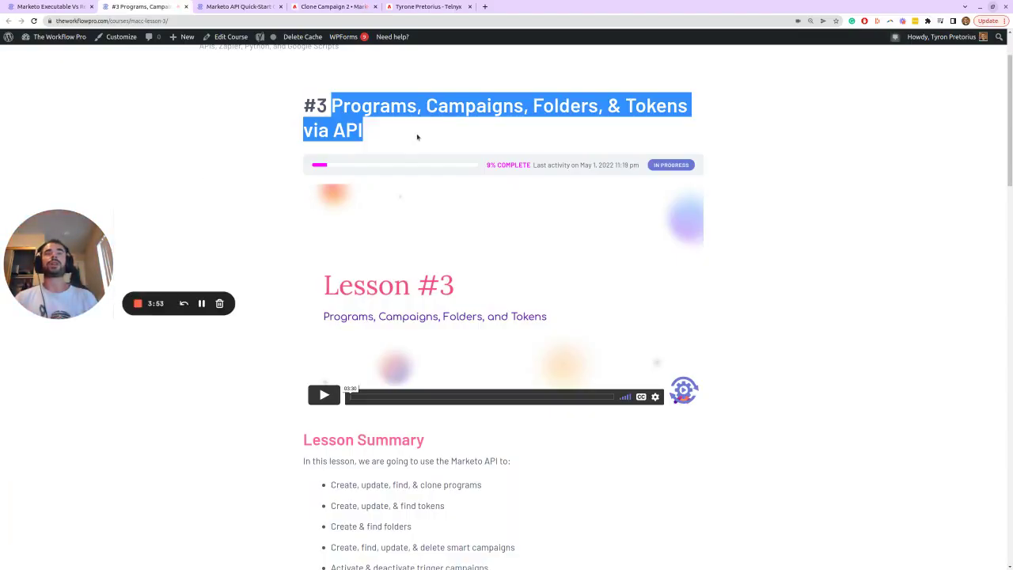
# Step: Return to The Workflow Pro's Marketo API Quick-Start Guide post at its Get Authorization example
pyautogui.click(240, 6)
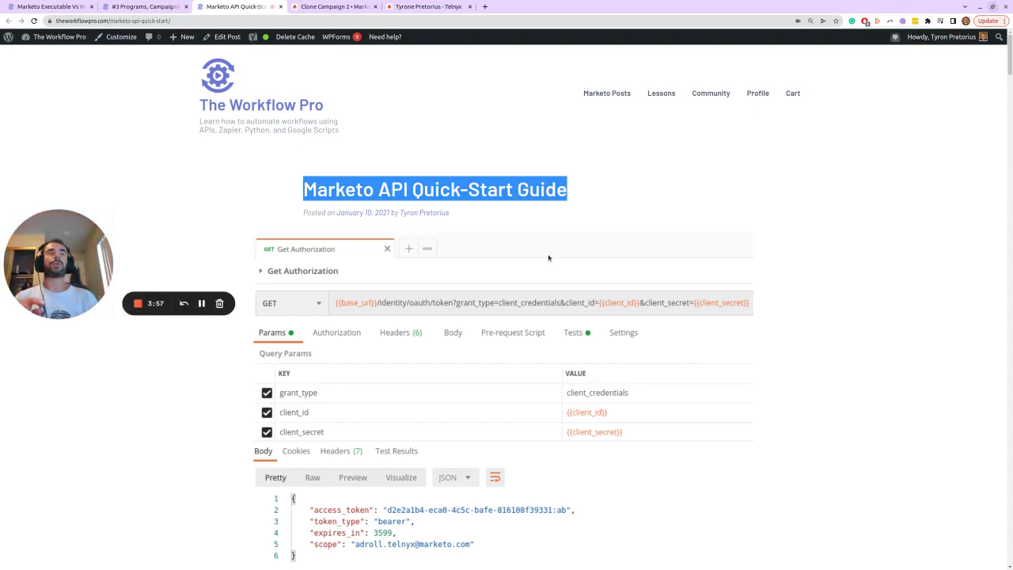
pyautogui.scroll(-2, 549, 257)
pyautogui.scroll(1, 549, 257)
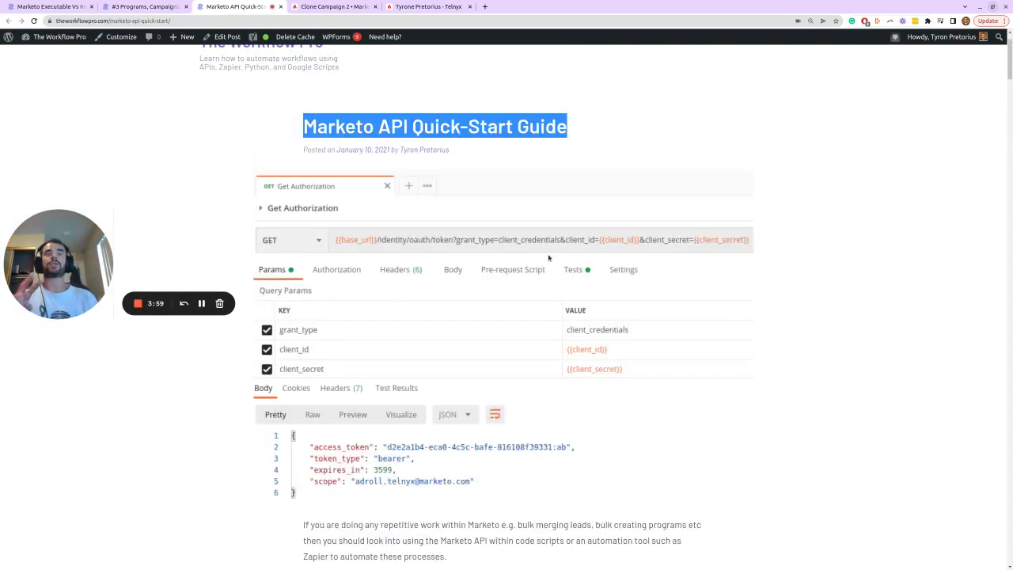